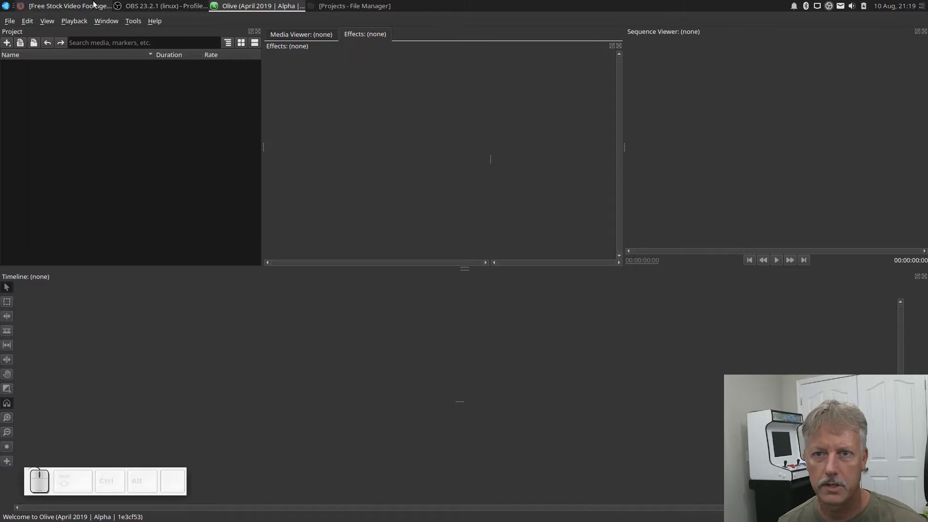
- Switch to Firefox, search Pixabay videos for "party" and browse the resulting clips
{"action": "left_click", "coordinate": [88, 6]}
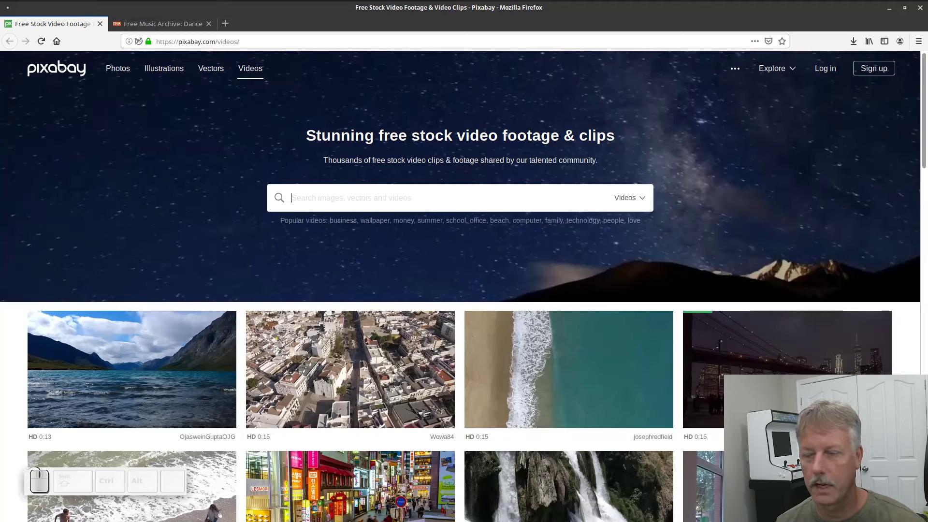
{"action": "left_click", "coordinate": [318, 200]}
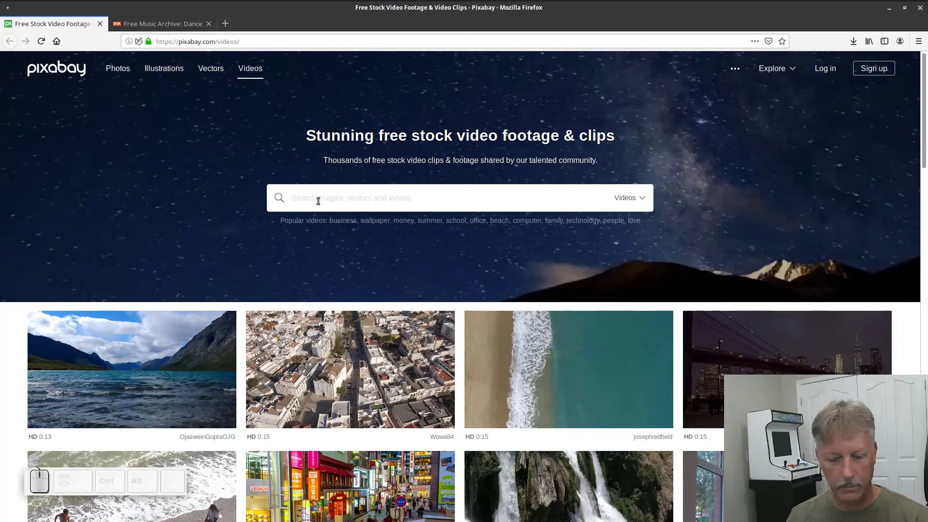
{"action": "type", "text": "party"}
{"action": "key", "text": "Return"}
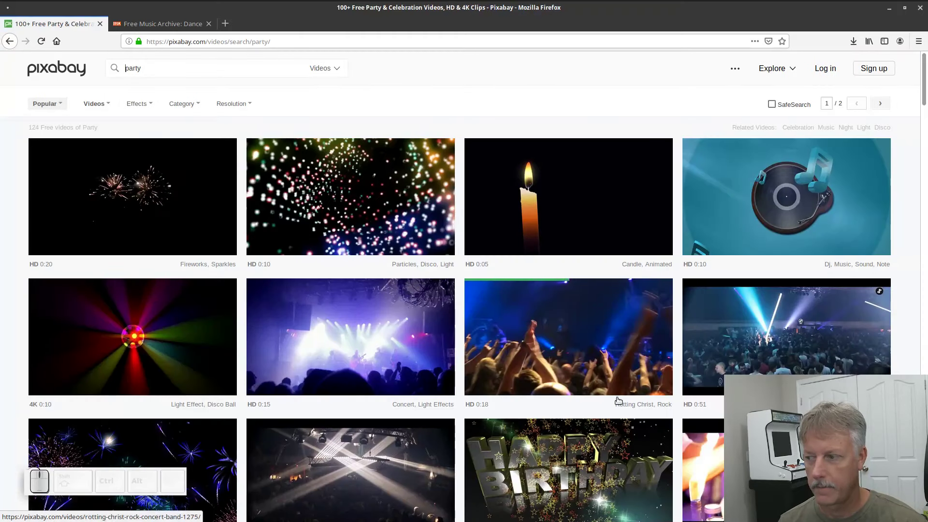
{"action": "scroll", "coordinate": [689, 410], "scroll_direction": "down", "scroll_amount": 5}
{"action": "scroll", "coordinate": [689, 409], "scroll_direction": "down", "scroll_amount": 3}
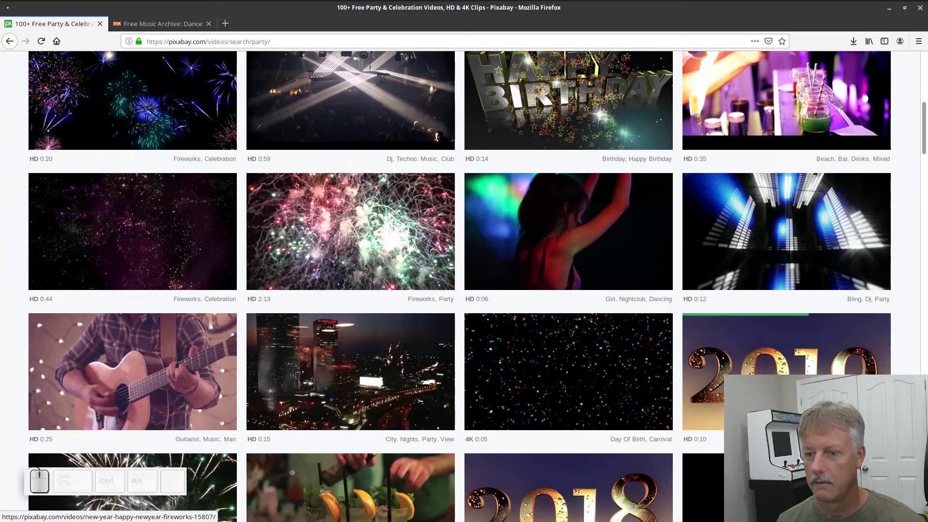
{"action": "scroll", "coordinate": [567, 332], "scroll_direction": "up", "scroll_amount": 4}
{"action": "scroll", "coordinate": [567, 333], "scroll_direction": "up", "scroll_amount": 1}
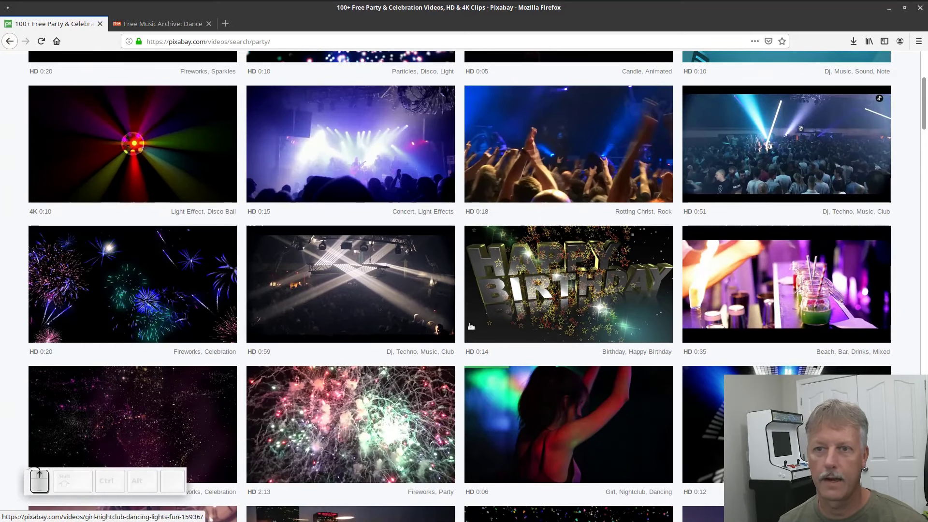
{"action": "scroll", "coordinate": [350, 278], "scroll_direction": "up", "scroll_amount": 5}
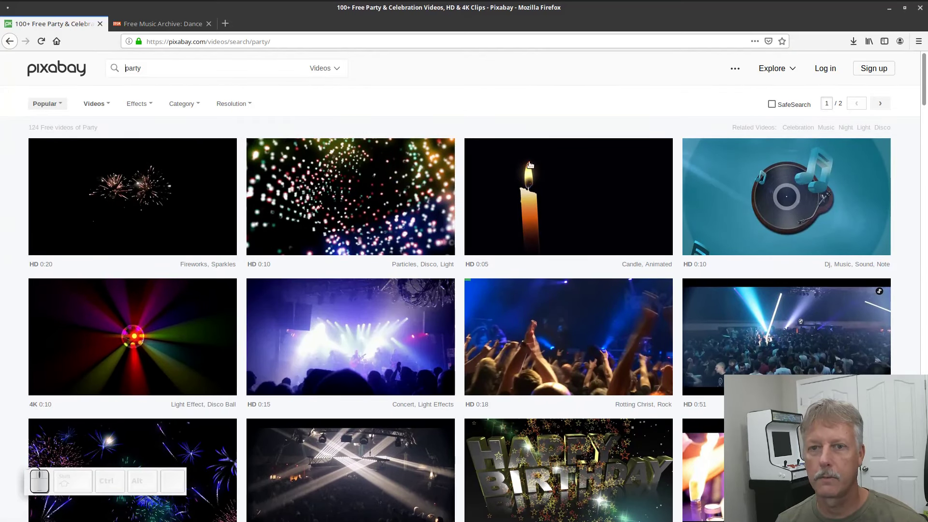
- Browse the Dance genre track list on Free Music Archive and return to Olive
{"action": "left_click", "coordinate": [166, 24]}
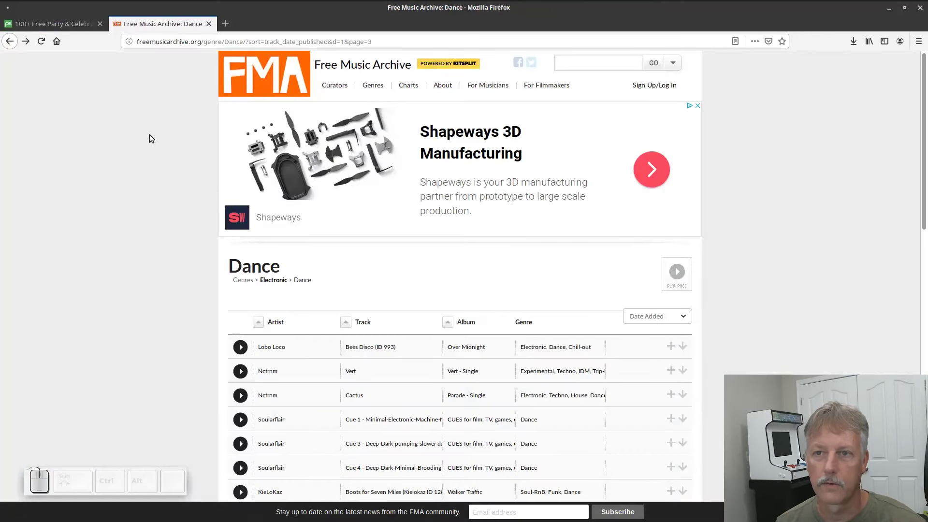
{"action": "scroll", "coordinate": [399, 294], "scroll_direction": "down", "scroll_amount": 5}
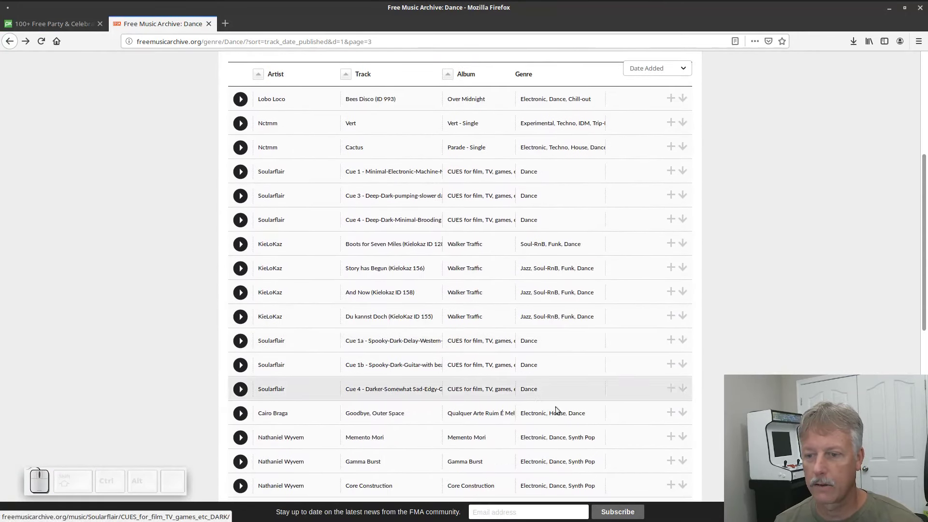
{"action": "scroll", "coordinate": [652, 386], "scroll_direction": "down", "scroll_amount": 3}
{"action": "scroll", "coordinate": [170, 170], "scroll_direction": "up", "scroll_amount": 5}
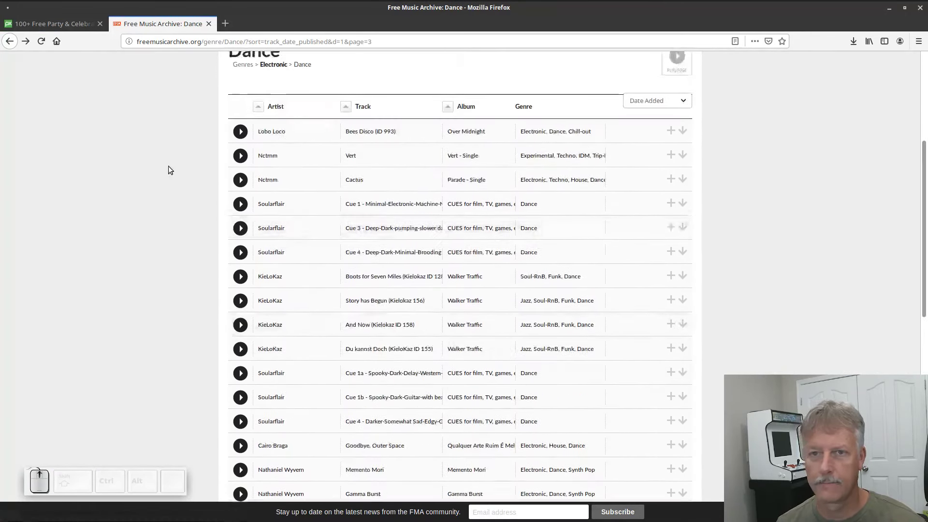
{"action": "left_click", "coordinate": [889, 9]}
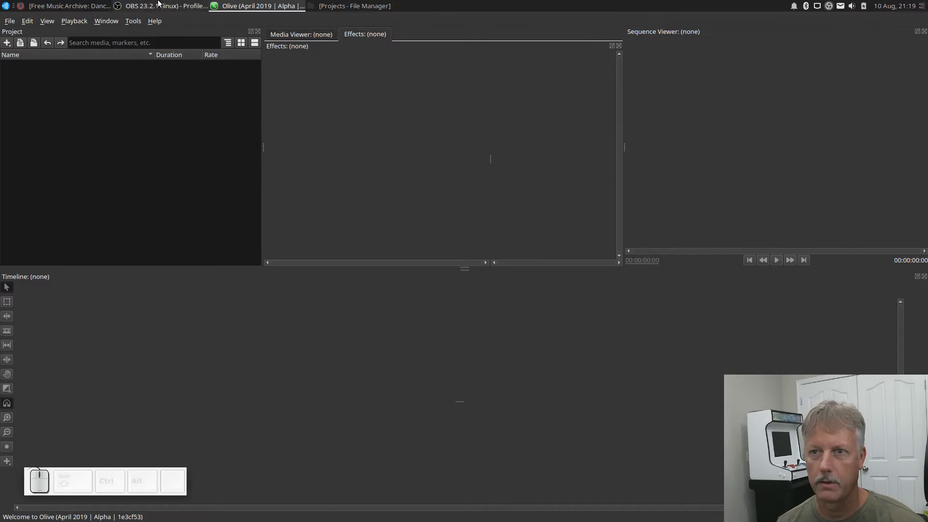
- Switch to the file manager and review the MP4 clips and MP3 tracks in the Projects folder
{"action": "mouse_move", "coordinate": [212, 2]}
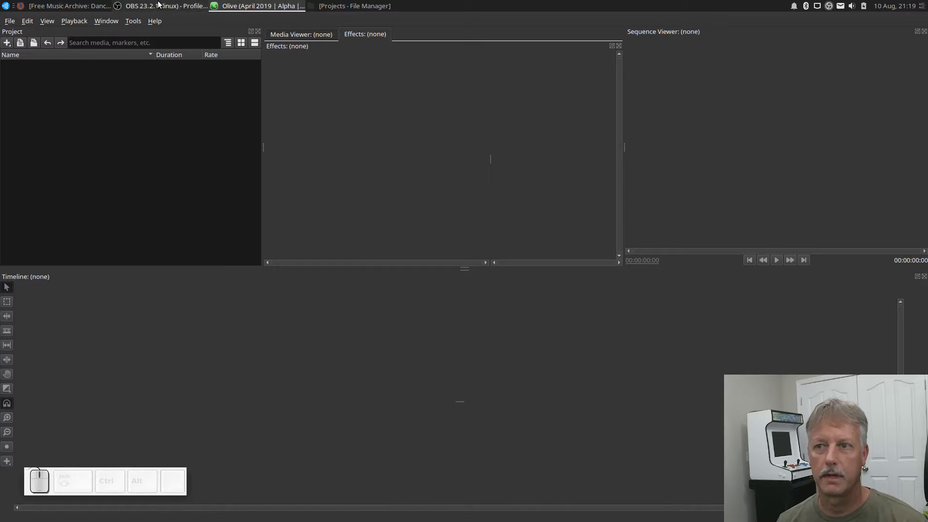
{"action": "left_click", "coordinate": [330, 6]}
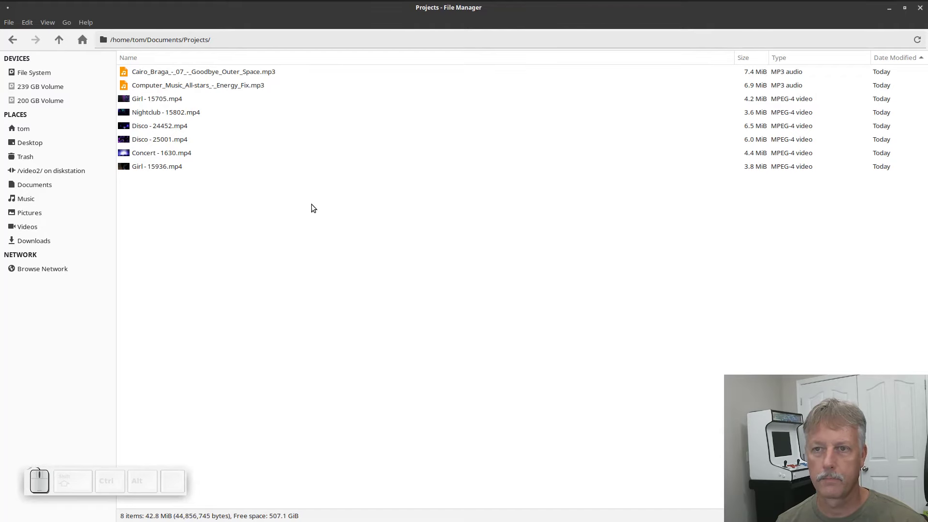
{"action": "left_click_drag", "start_coordinate": [178, 202], "coordinate": [143, 106]}
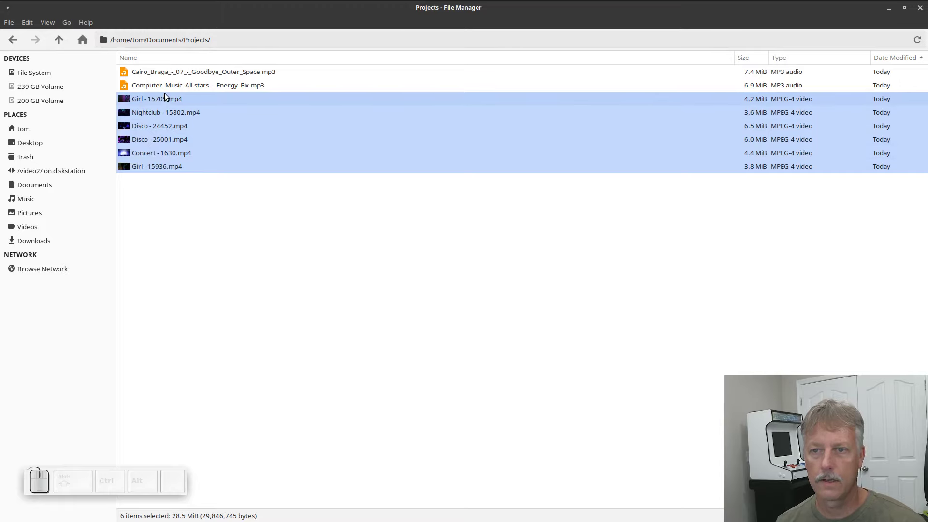
{"action": "left_click", "coordinate": [180, 74]}
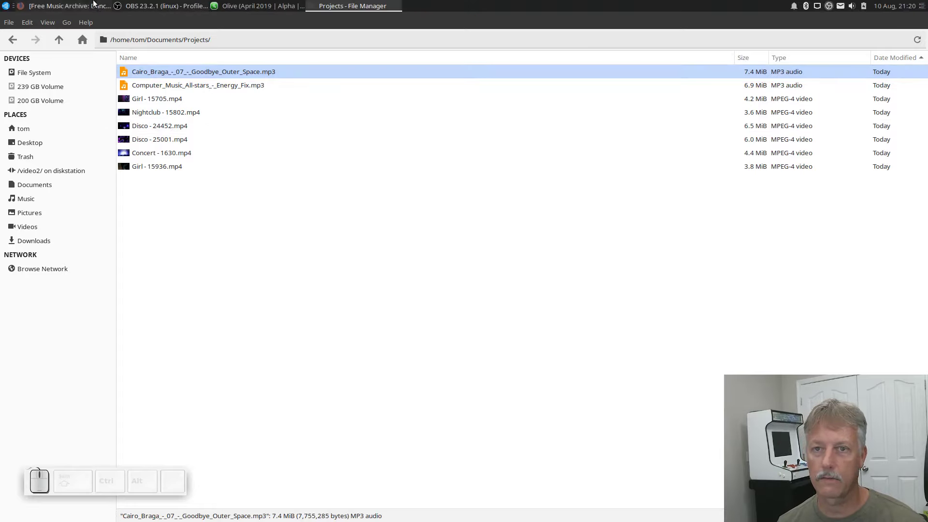
- Switch back to Firefox and revisit the Pixabay party results and the Free Music Archive Dance page
{"action": "left_click", "coordinate": [74, 2]}
{"action": "left_click", "coordinate": [71, 24]}
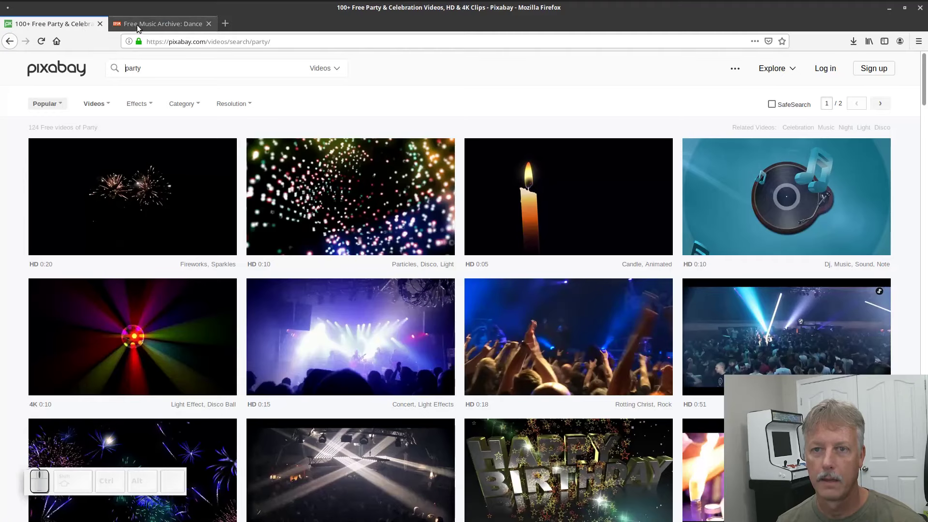
{"action": "left_click", "coordinate": [139, 26]}
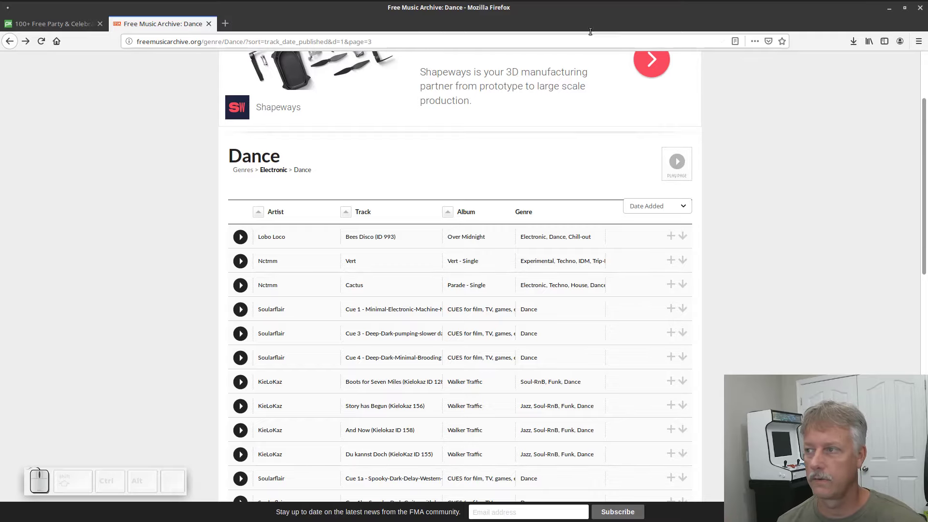
{"action": "mouse_move", "coordinate": [247, 3]}
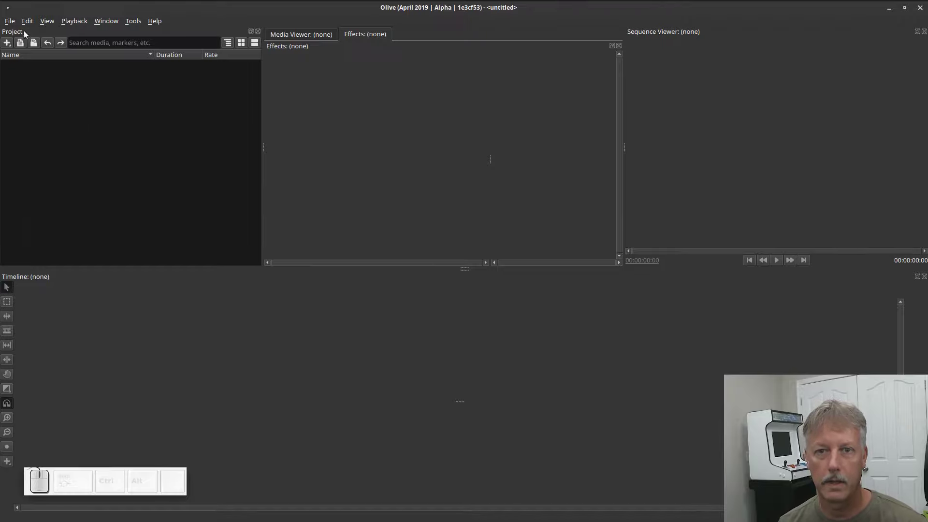
{"action": "left_click", "coordinate": [9, 21]}
{"action": "left_click", "coordinate": [38, 97]}
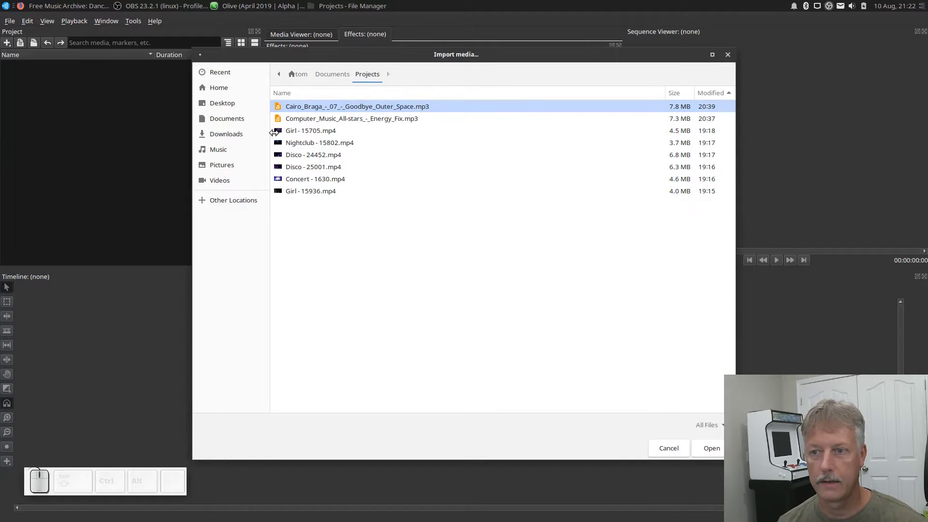
{"action": "left_click", "coordinate": [295, 131]}
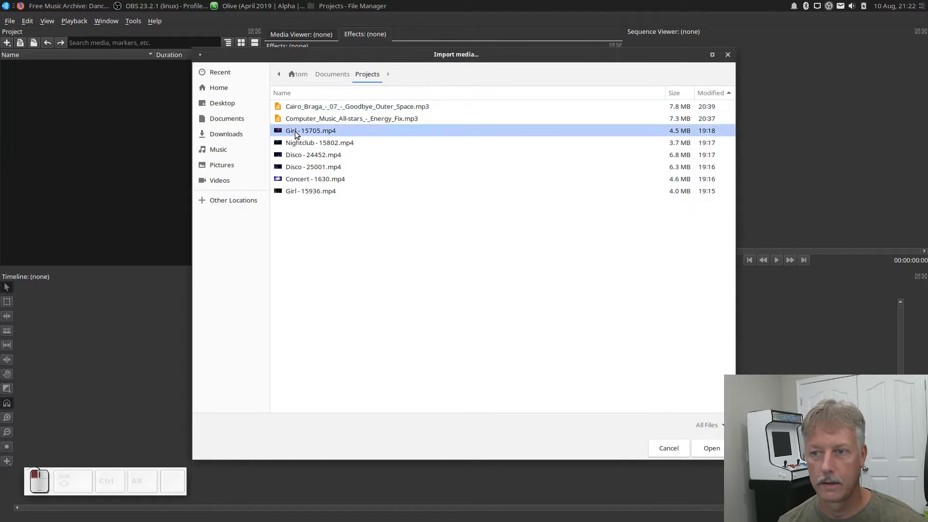
{"action": "left_click", "coordinate": [327, 191], "text": "shift"}
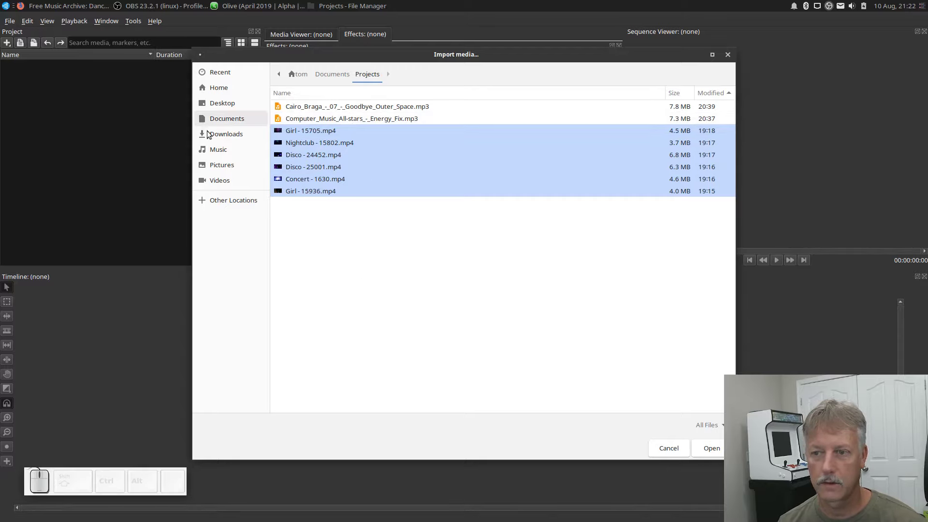
{"action": "left_click", "coordinate": [667, 447]}
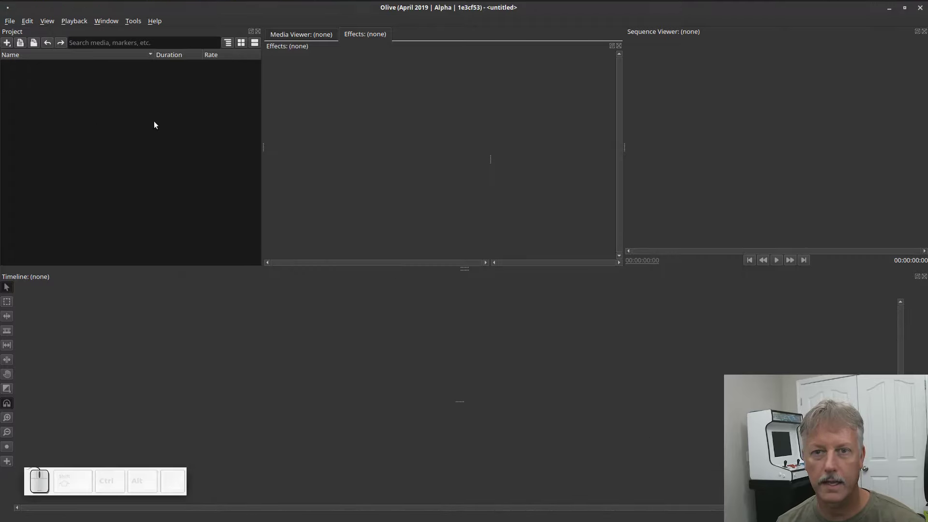
- Import both MP3 tracks and all six MP4 clips from the Projects folder into the Olive project
{"action": "right_click", "coordinate": [91, 127]}
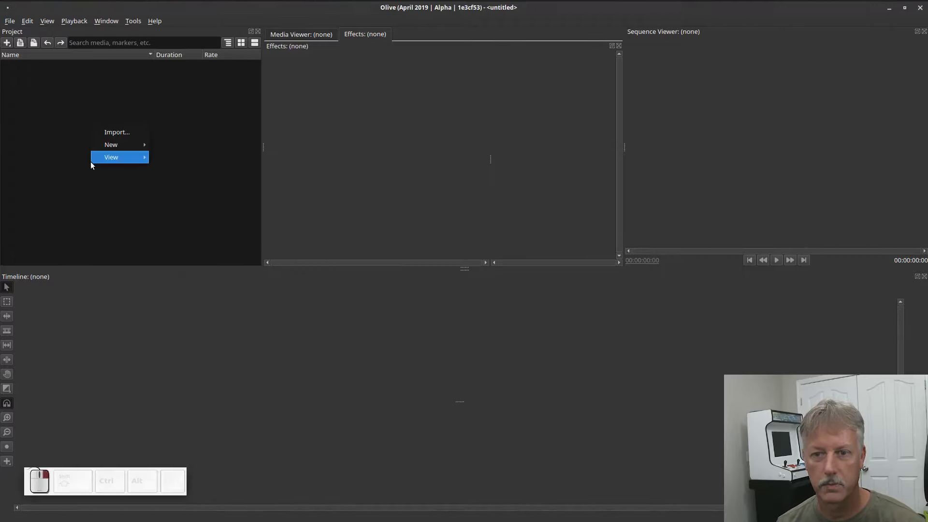
{"action": "left_click", "coordinate": [116, 132]}
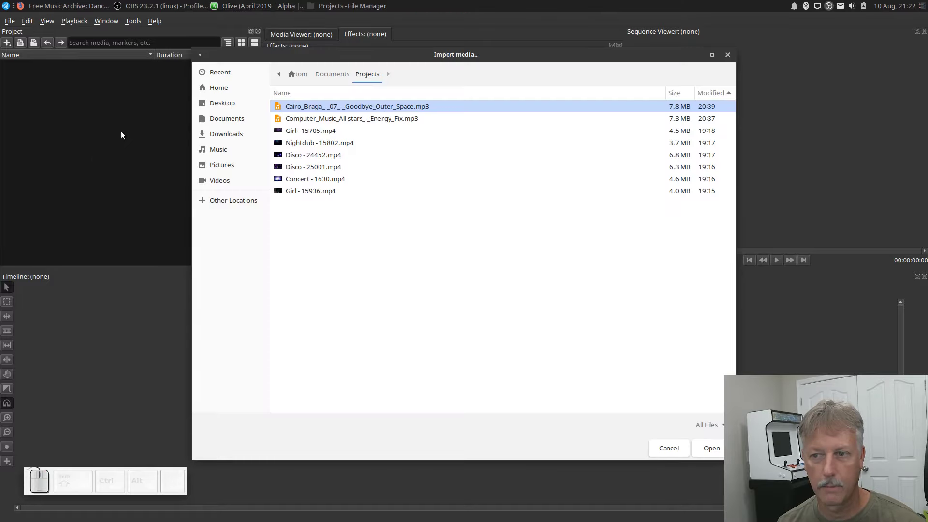
{"action": "left_click", "coordinate": [336, 133]}
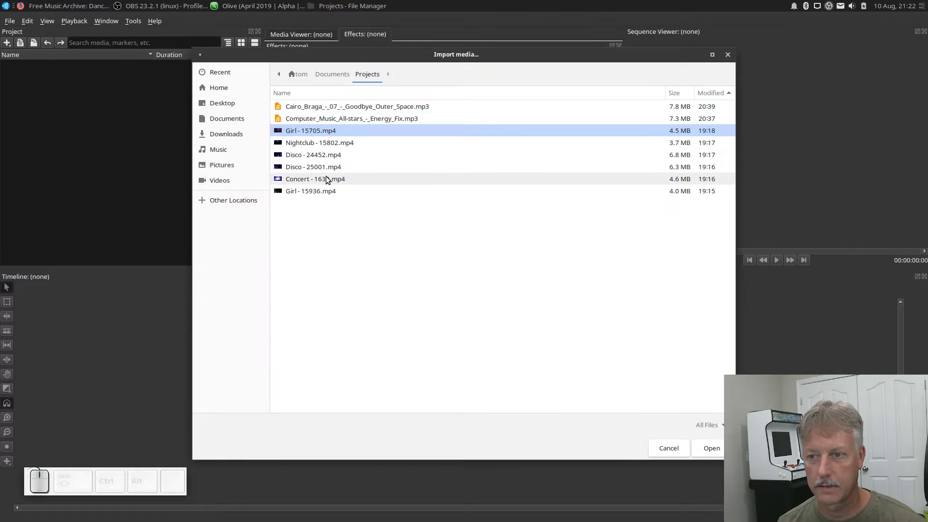
{"action": "left_click", "coordinate": [333, 108]}
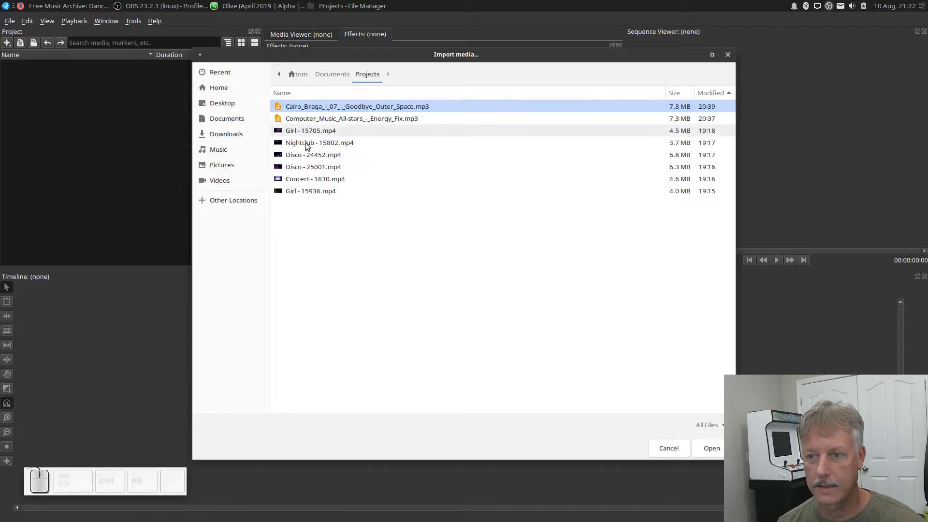
{"action": "left_click", "coordinate": [311, 192], "text": "shift"}
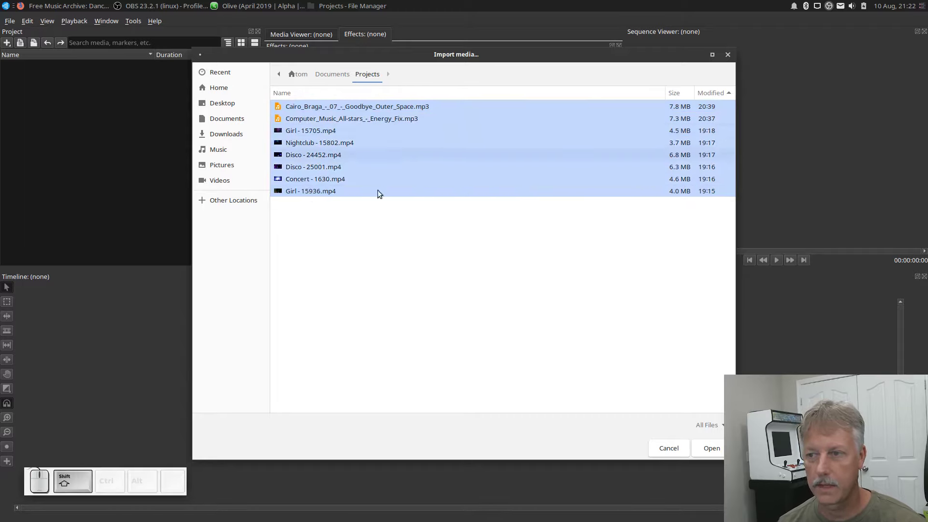
{"action": "left_click", "coordinate": [712, 448]}
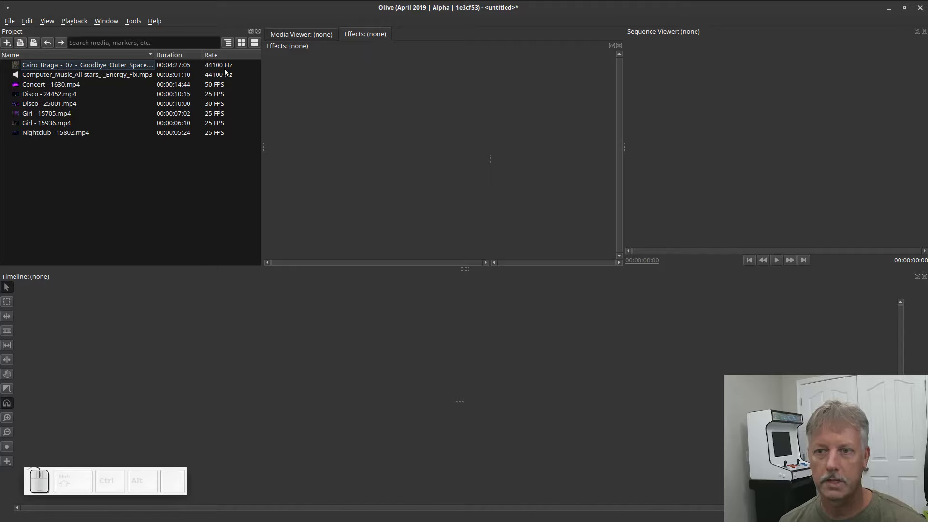
- Check the imported clips' frame rates and create a new 25 FPS sequence in the project
{"action": "mouse_move", "coordinate": [213, 85]}
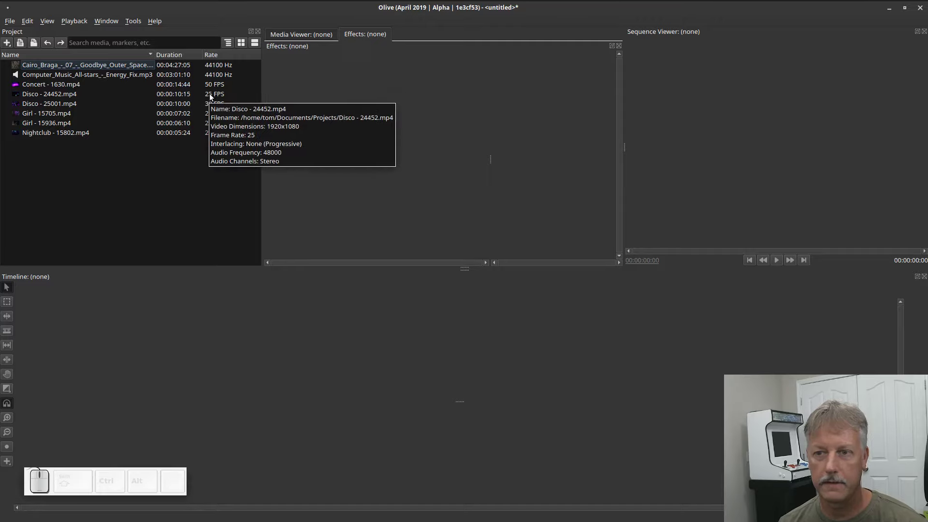
{"action": "mouse_move", "coordinate": [225, 108]}
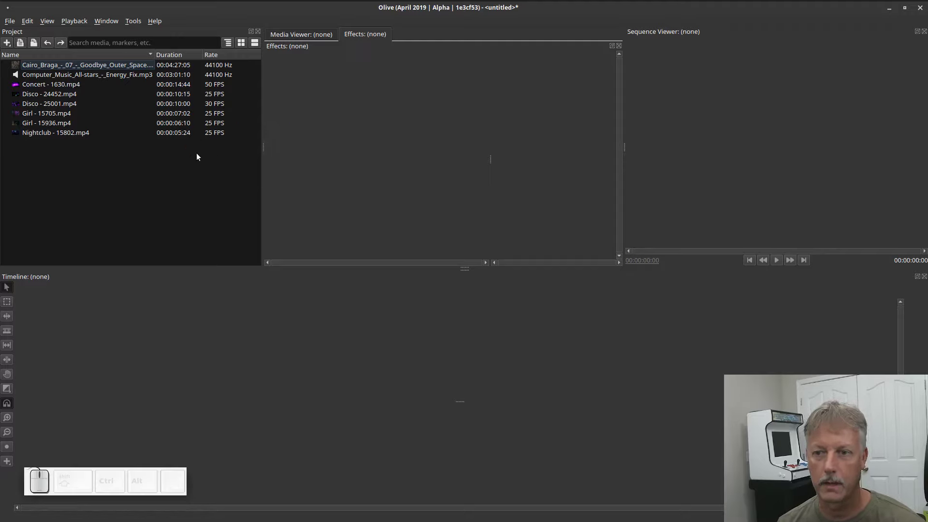
{"action": "right_click", "coordinate": [119, 176]}
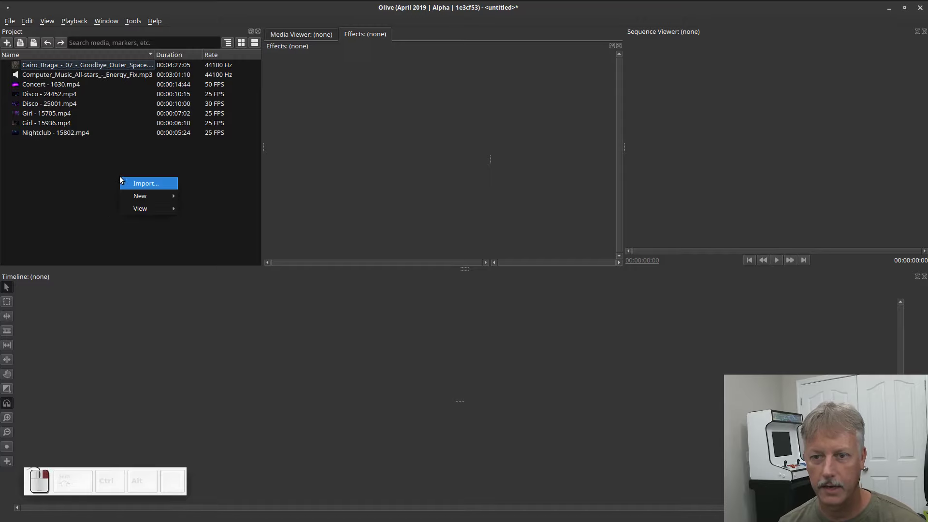
{"action": "mouse_move", "coordinate": [140, 198]}
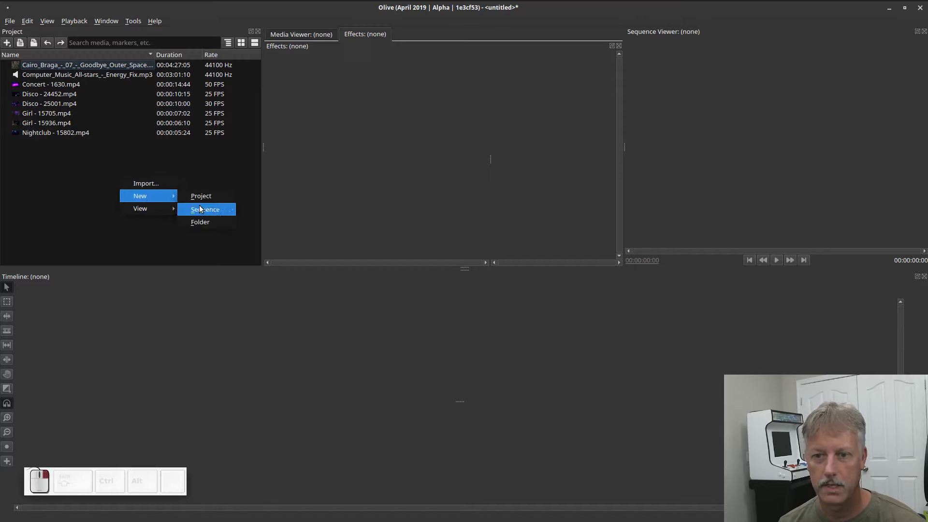
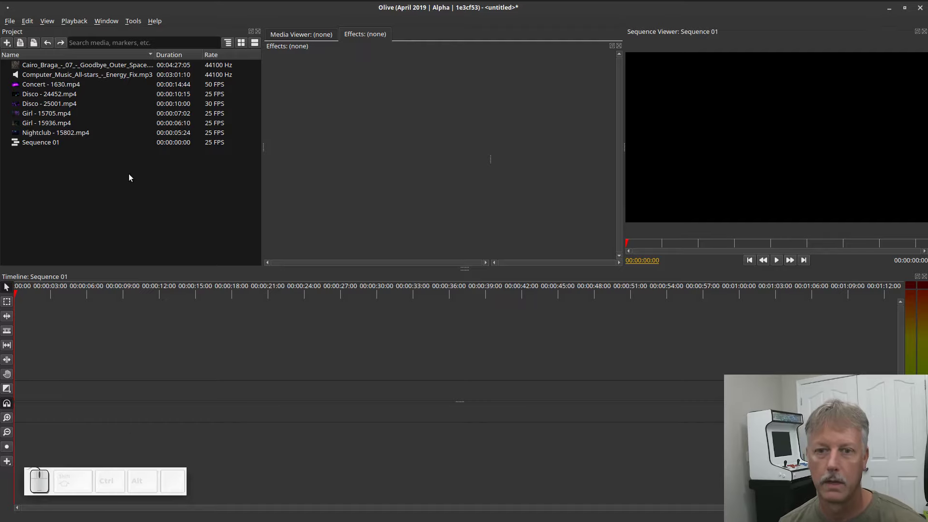
{"action": "left_click", "coordinate": [94, 192]}
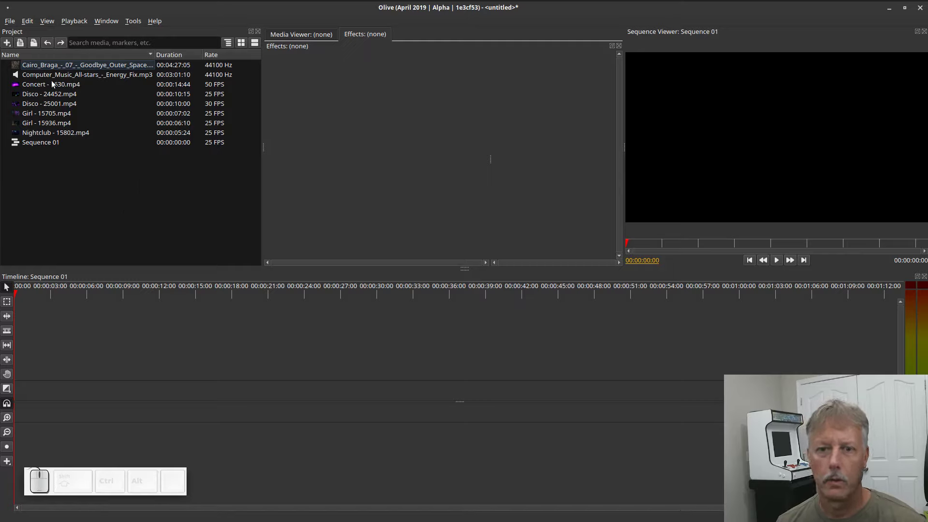
- Load the clip Girl - 15936.mp4 into the media viewer
{"action": "double_click", "coordinate": [37, 121]}
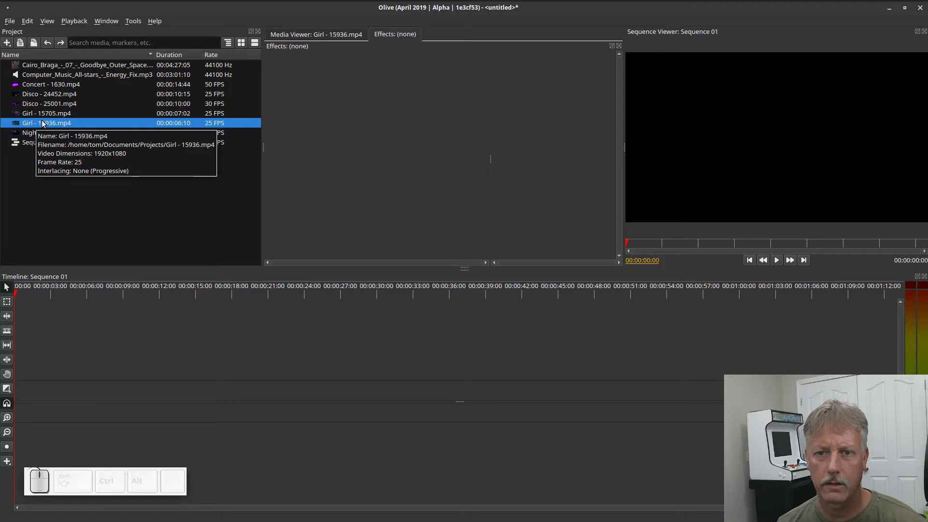
{"action": "left_click", "coordinate": [43, 123]}
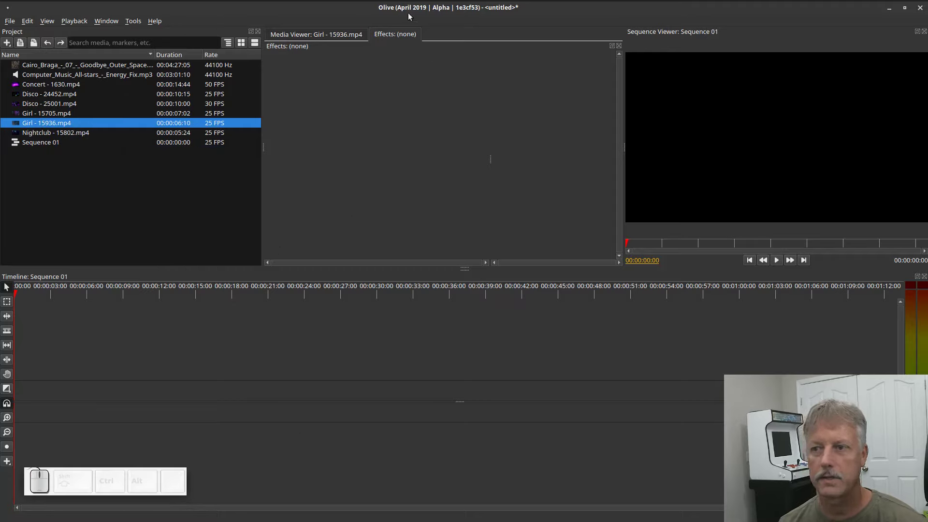
- Load the clip Disco - 24452.mp4 into the media viewer and play it
{"action": "left_click", "coordinate": [388, 36]}
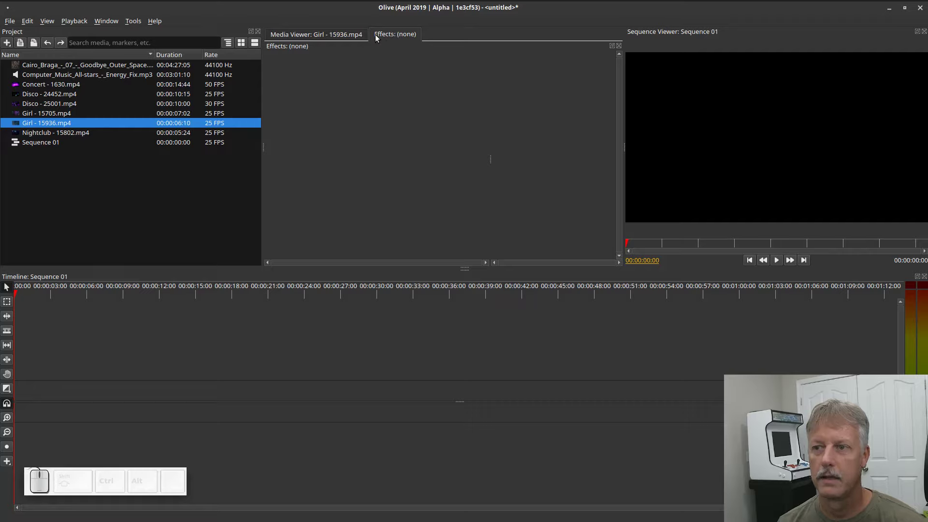
{"action": "left_click", "coordinate": [300, 34]}
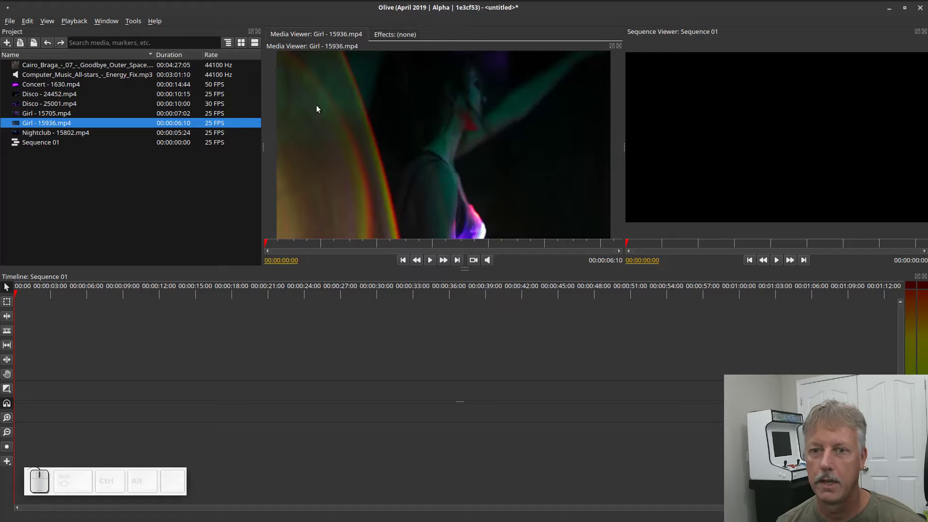
{"action": "left_click", "coordinate": [71, 114]}
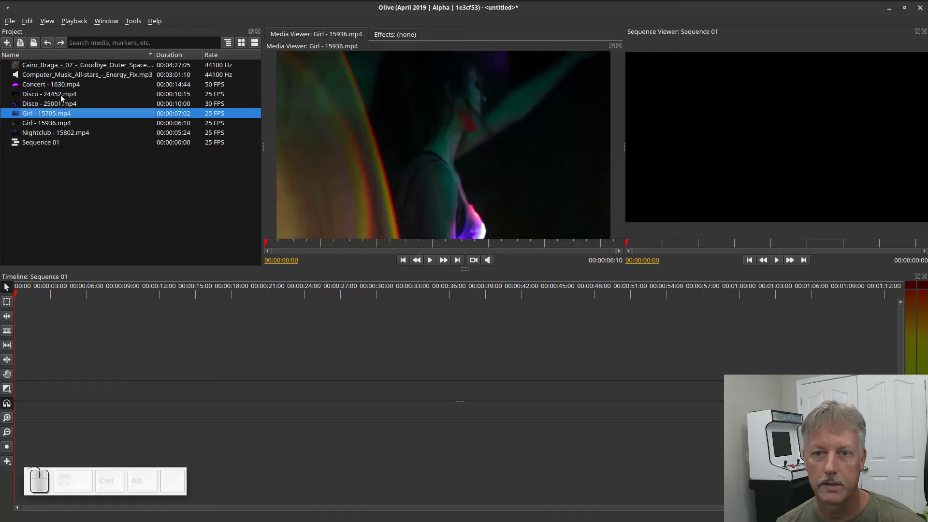
{"action": "double_click", "coordinate": [62, 97]}
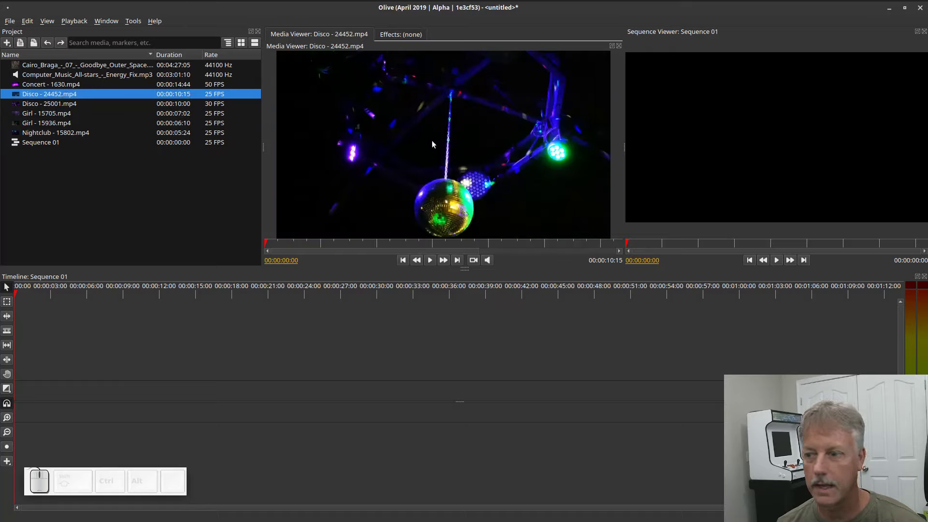
{"action": "left_click", "coordinate": [430, 260]}
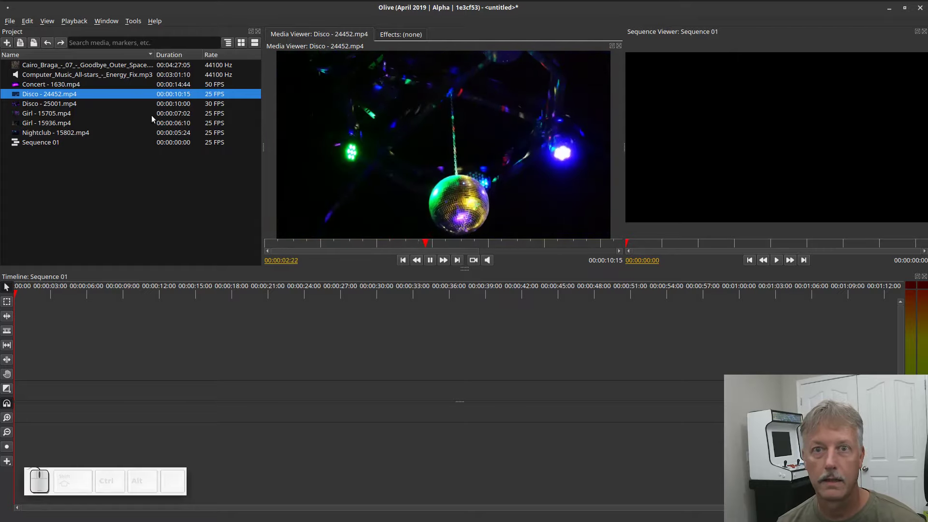
- Load Girl - 15936.mp4 into the media viewer again and play it, pausing near the end at 00:00:05:21
{"action": "double_click", "coordinate": [65, 123]}
{"action": "left_click", "coordinate": [429, 260]}
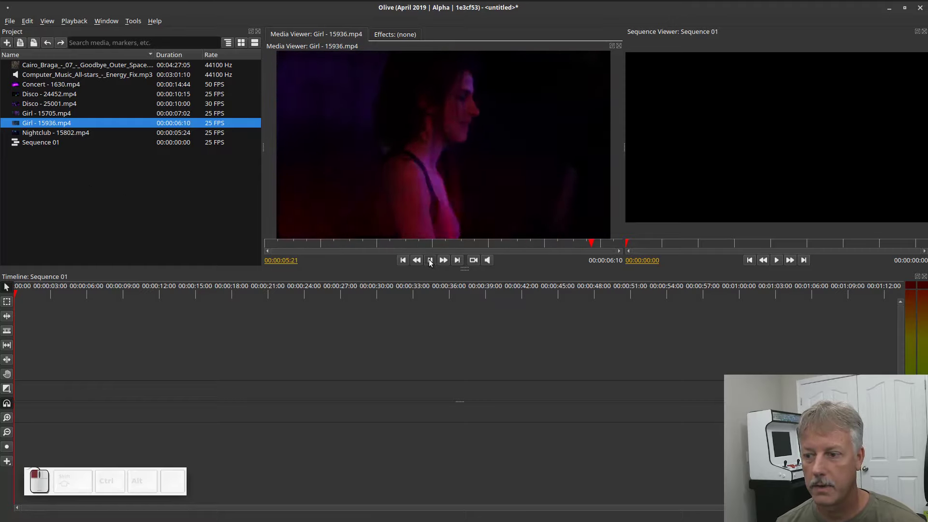
{"action": "key", "text": "space"}
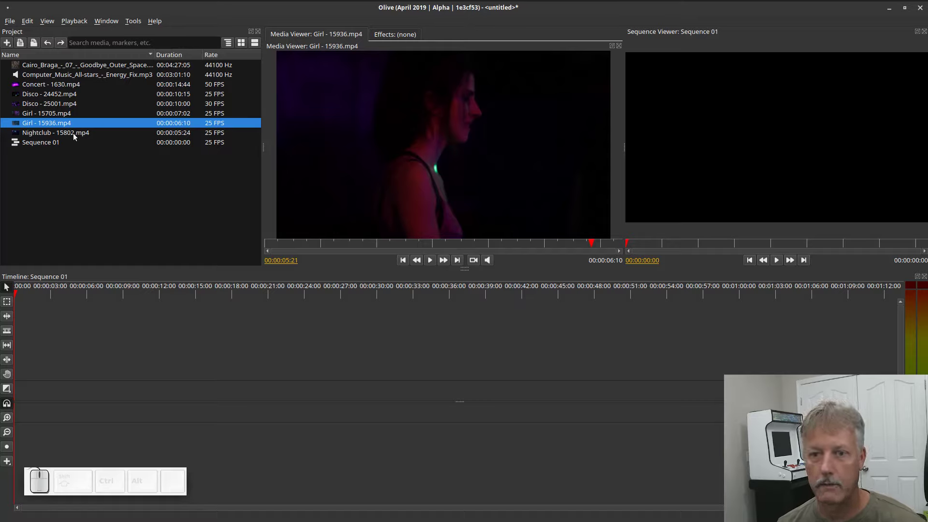
{"action": "mouse_move", "coordinate": [60, 127]}
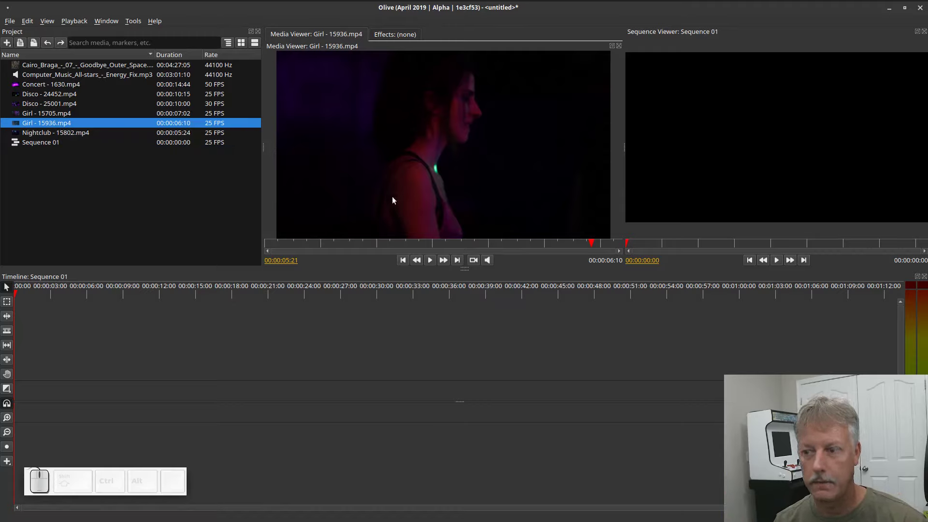
- Mark an in point at 00:00:01:01 and an out point at 00:00:05:18 on Girl - 15936.mp4
{"action": "left_click_drag", "start_coordinate": [592, 248], "coordinate": [322, 233]}
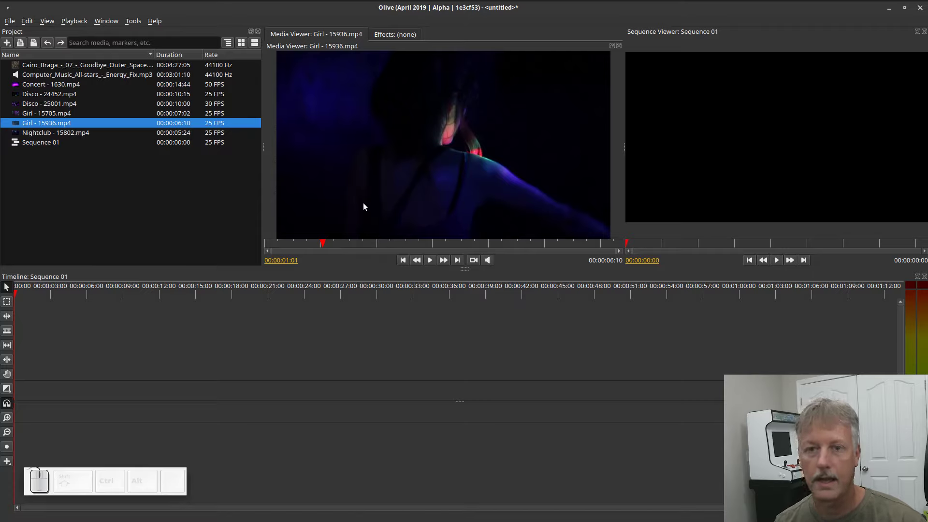
{"action": "key", "text": "i"}
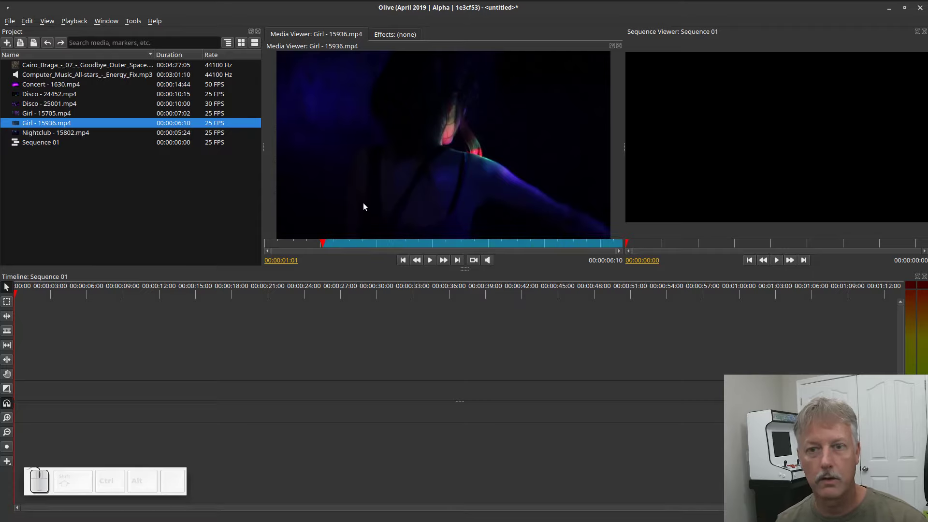
{"action": "left_click_drag", "start_coordinate": [322, 241], "coordinate": [583, 240]}
{"action": "left_click", "coordinate": [365, 235]}
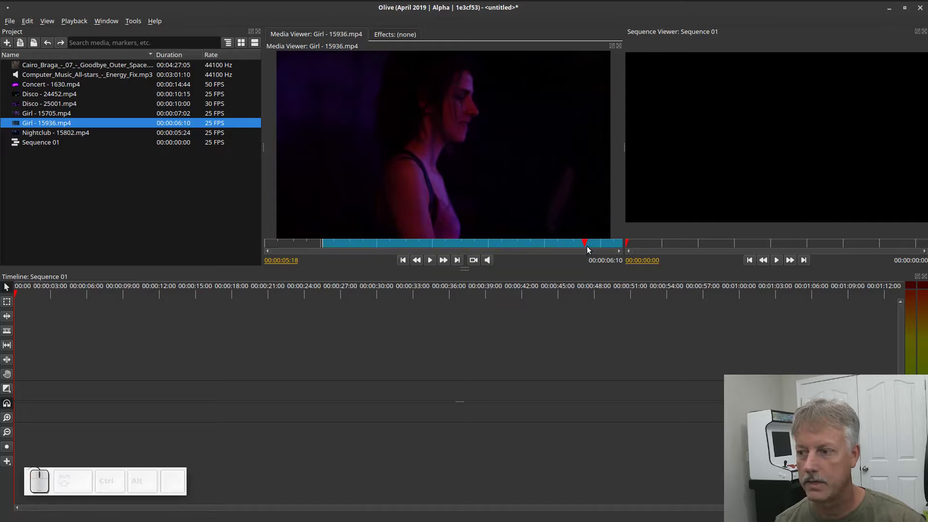
{"action": "key", "text": "o"}
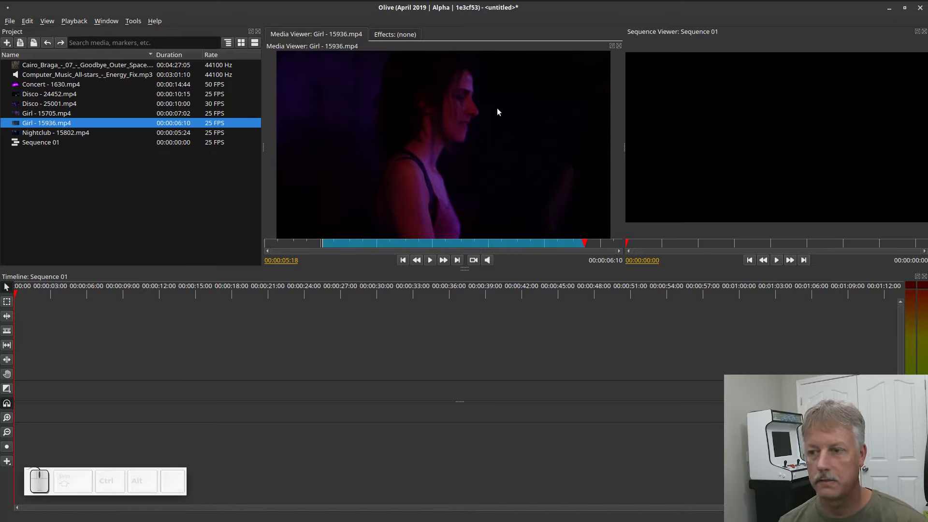
- Place the marked section of Girl - 15936.mp4 at the start of the Sequence 01 timeline and play the sequence
{"action": "left_click_drag", "start_coordinate": [497, 112], "coordinate": [47, 389]}
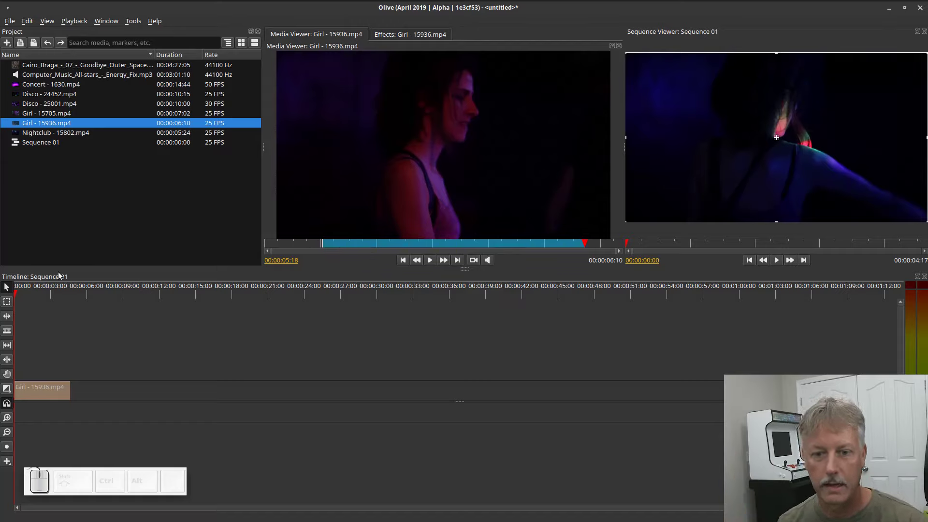
{"action": "left_click_drag", "start_coordinate": [36, 294], "coordinate": [15, 294]}
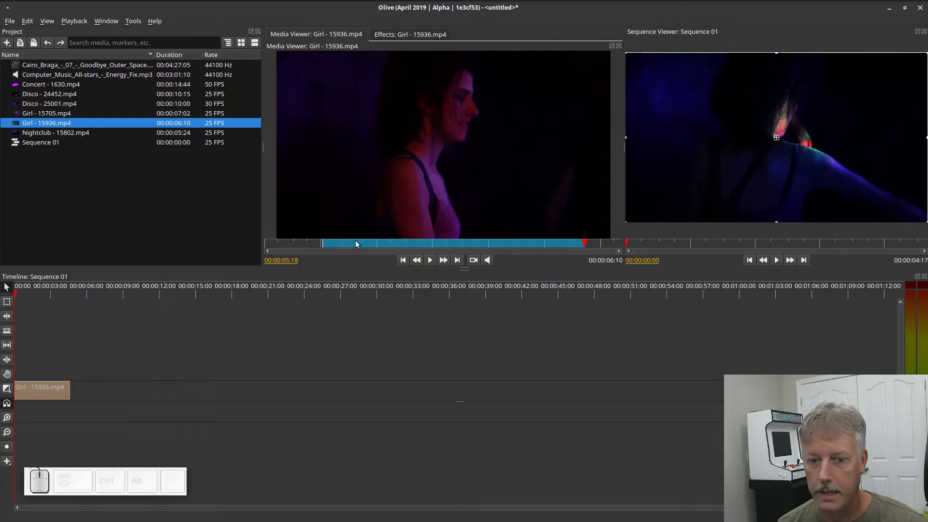
{"action": "left_click", "coordinate": [776, 260]}
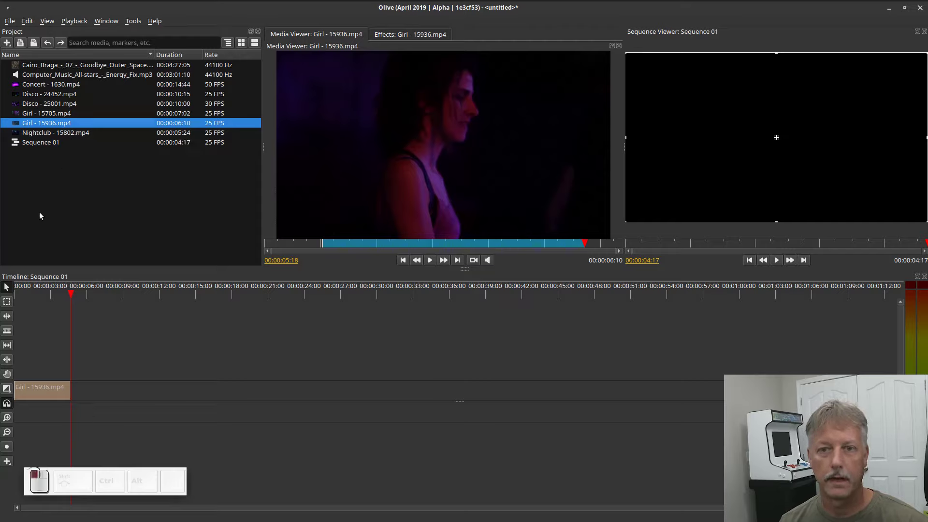
- Load the Goodbye_Outer_Space MP3 into the media viewer and listen to its first few seconds
{"action": "left_click", "coordinate": [80, 65]}
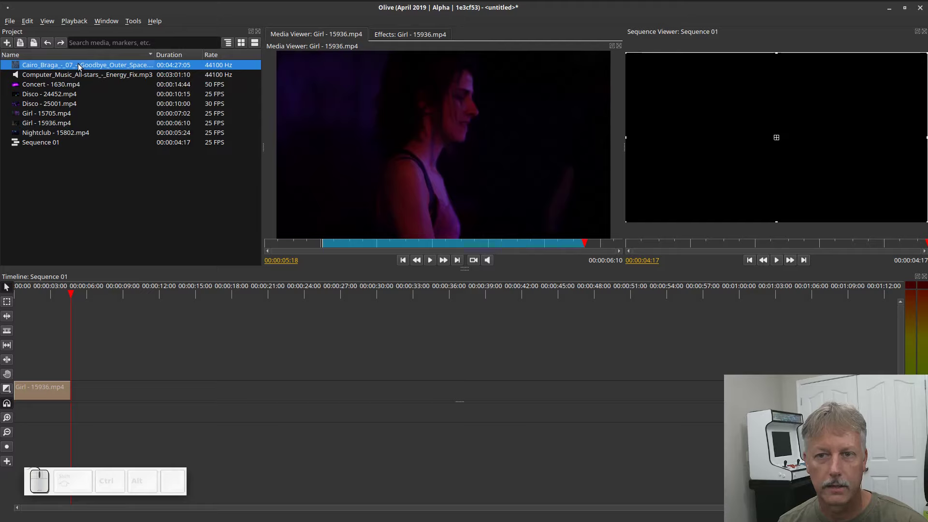
{"action": "double_click", "coordinate": [91, 66]}
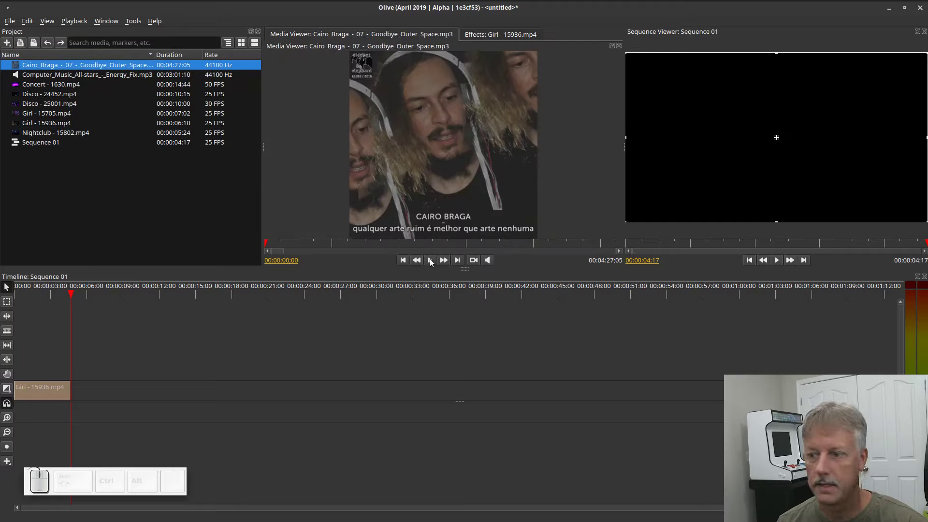
{"action": "left_click", "coordinate": [431, 260]}
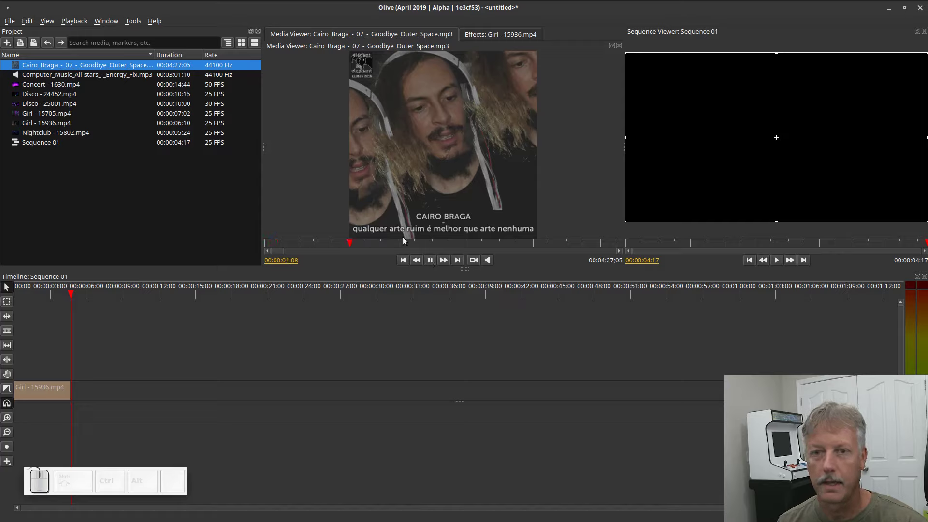
{"action": "left_click", "coordinate": [430, 260]}
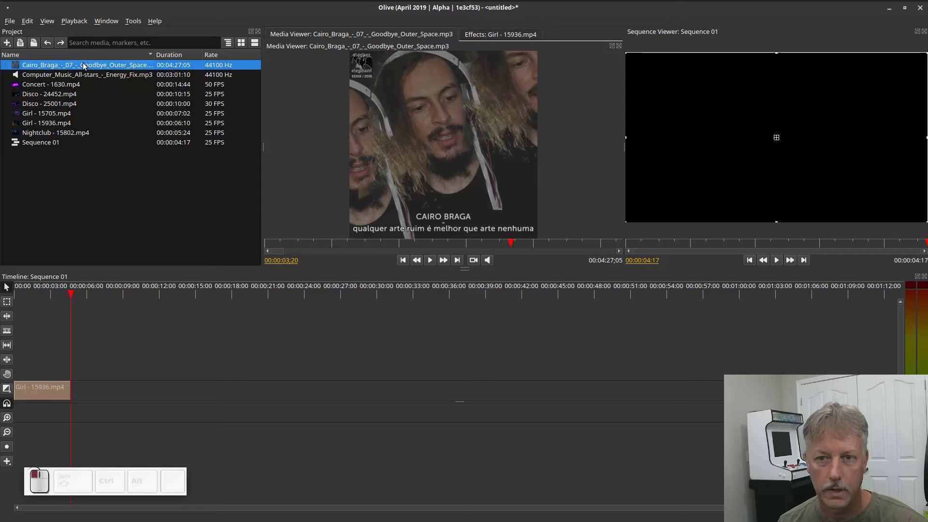
- Try placing the Goodbye_Outer_Space MP3 at the timeline's start on the girl clip's track, and undo the placement
{"action": "left_click_drag", "start_coordinate": [87, 66], "coordinate": [33, 414]}
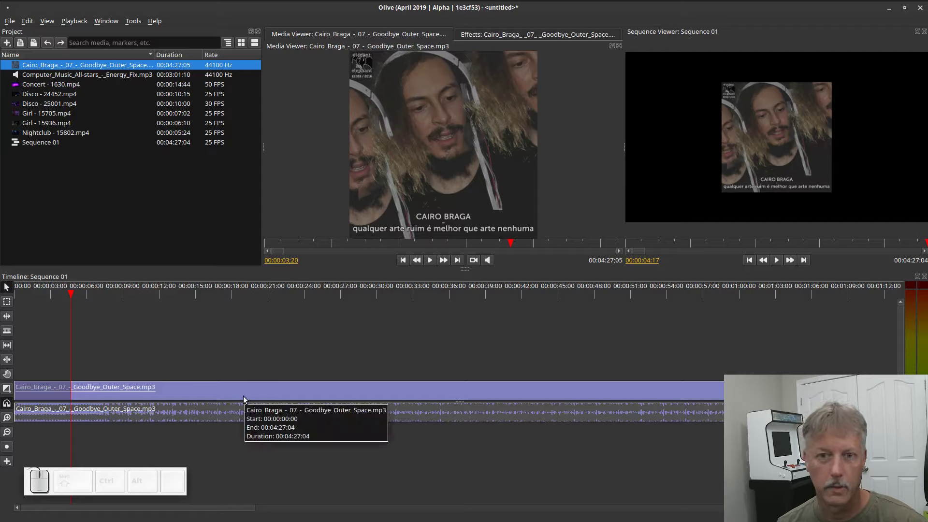
{"action": "left_click", "coordinate": [169, 397]}
{"action": "mouse_move", "coordinate": [169, 393]}
{"action": "left_mouse_down"}
{"action": "mouse_move", "coordinate": [170, 365]}
{"action": "mouse_move", "coordinate": [164, 390]}
{"action": "left_mouse_up"}
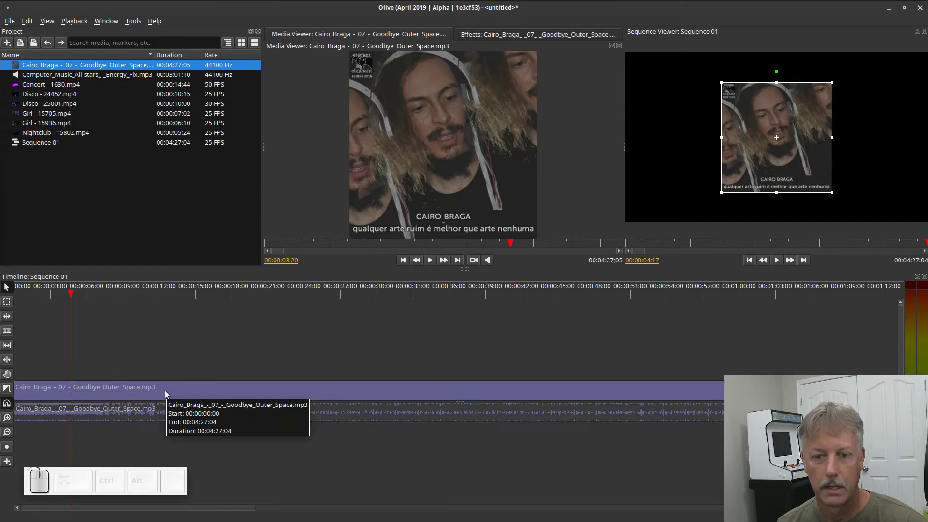
{"action": "key", "text": "ctrl+z"}
{"action": "key", "text": "ctrl+z"}
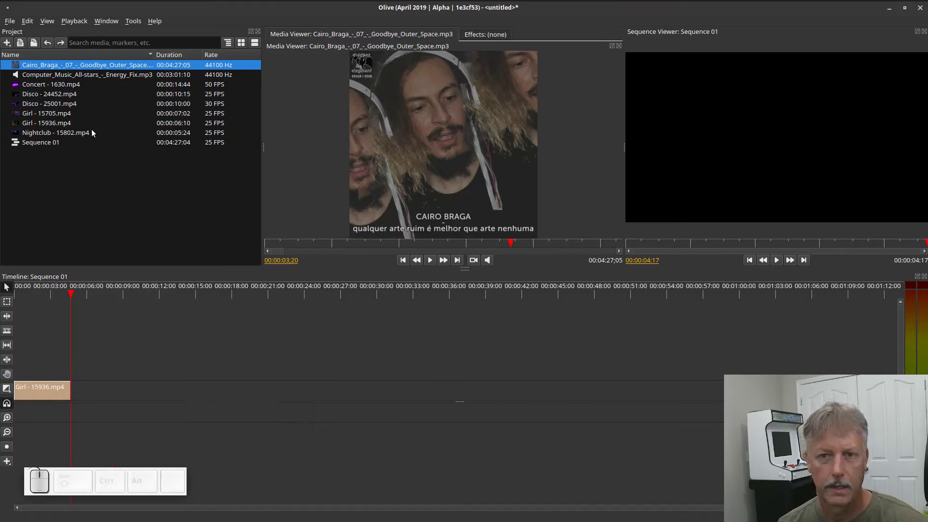
- Add the Goodbye_Outer_Space MP3 at the timeline's start with its cover image above the girl clip, and unlink the image from the audio
{"action": "left_click_drag", "start_coordinate": [67, 66], "coordinate": [53, 372]}
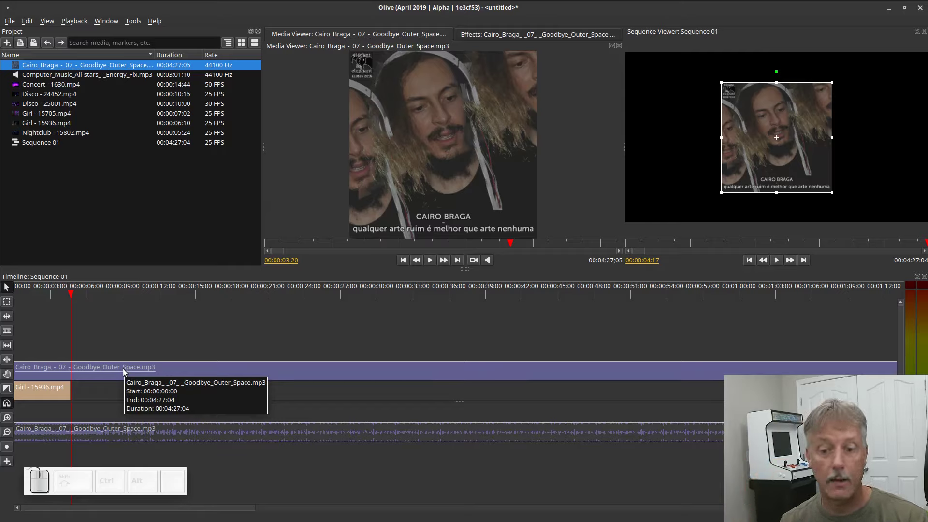
{"action": "left_click", "coordinate": [149, 371]}
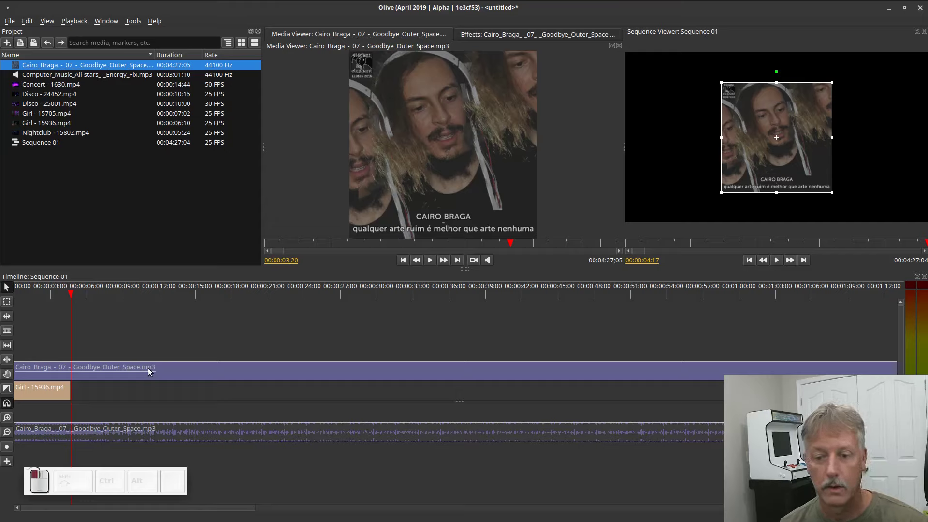
{"action": "right_click", "coordinate": [121, 372]}
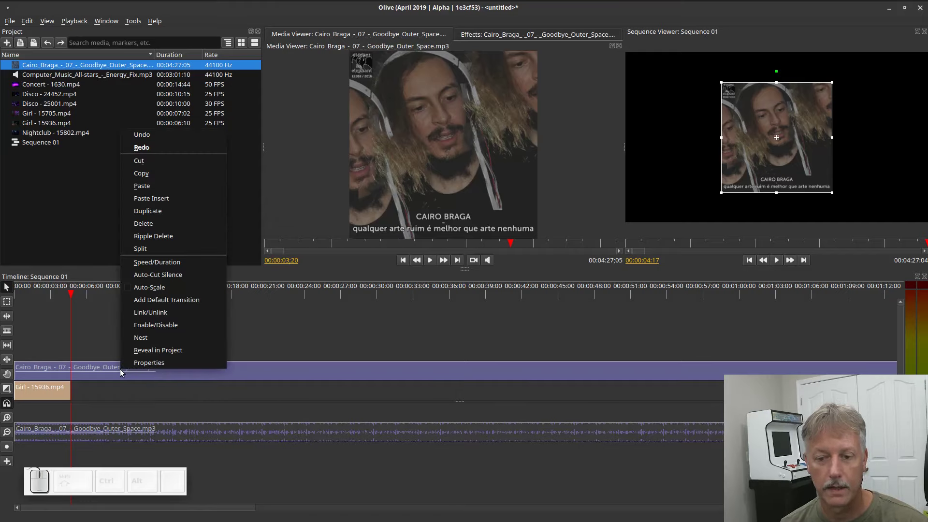
{"action": "left_click", "coordinate": [155, 314]}
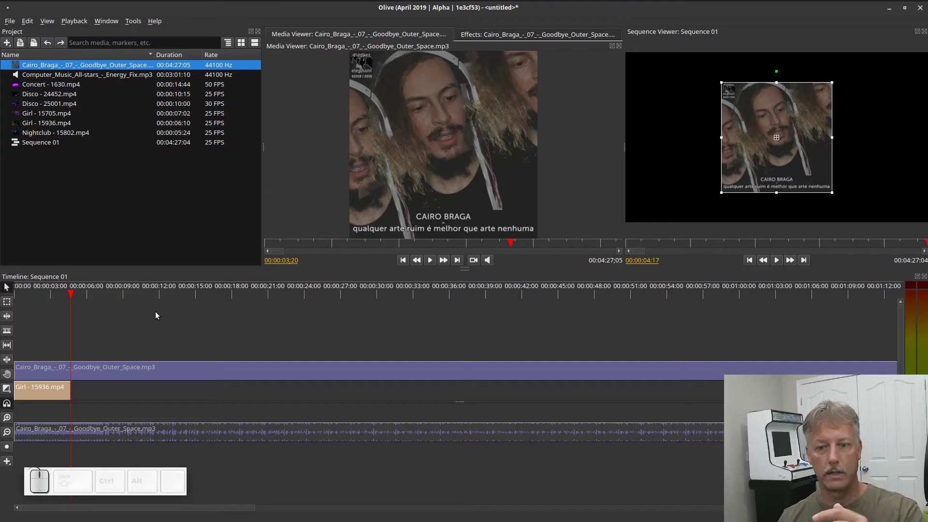
{"action": "left_click", "coordinate": [184, 312]}
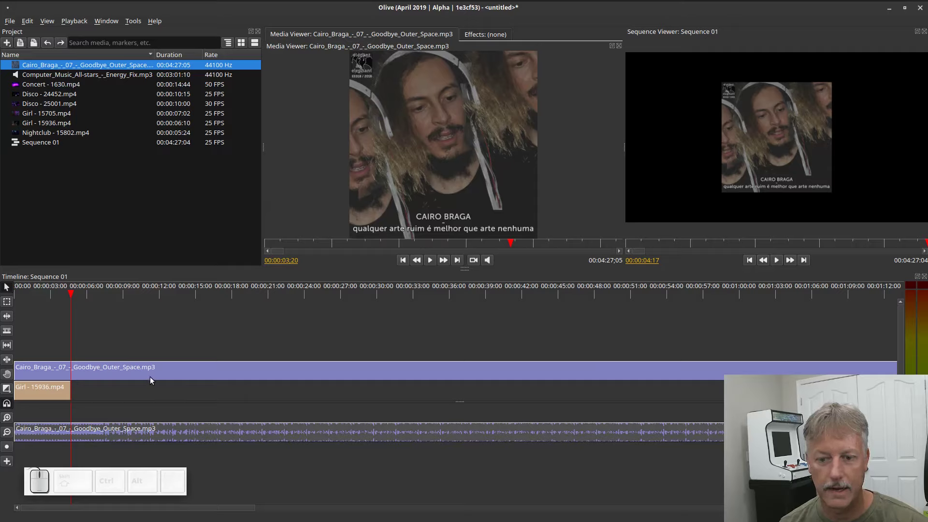
- Delete the song's cover image clip and move its audio up to the first audio track
{"action": "left_click", "coordinate": [117, 370]}
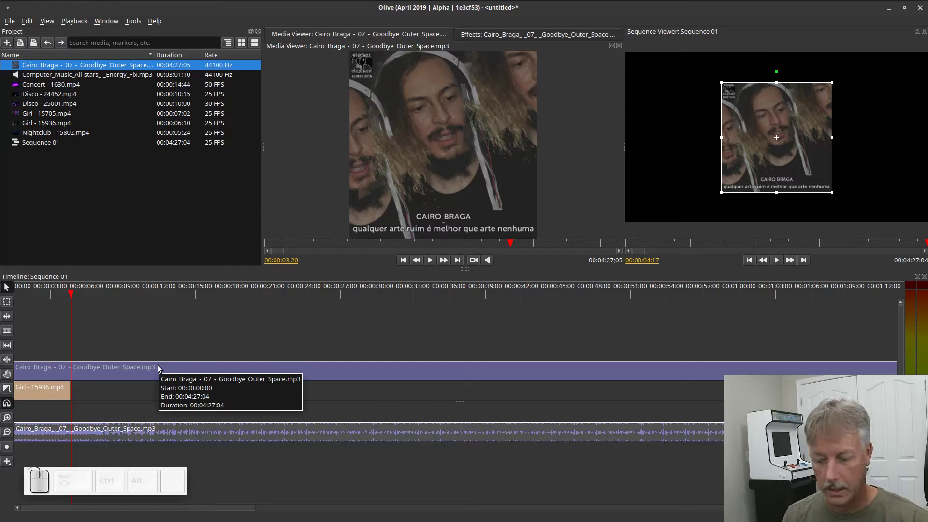
{"action": "key", "text": "Delete"}
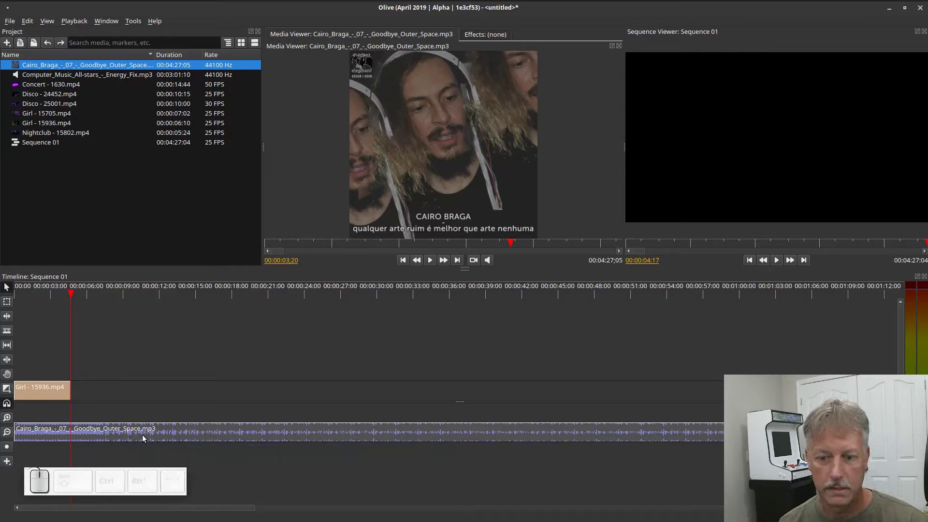
{"action": "left_click_drag", "start_coordinate": [142, 434], "coordinate": [141, 416]}
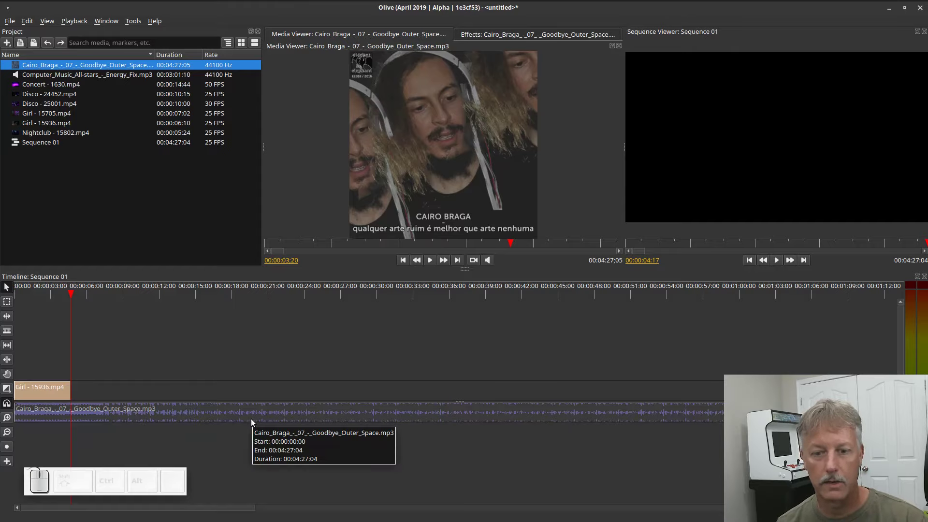
- Play the sequence from the start to 00:00:02:06 and move the girl clip and song audio to begin at that point
{"action": "left_click_drag", "start_coordinate": [76, 302], "coordinate": [14, 300]}
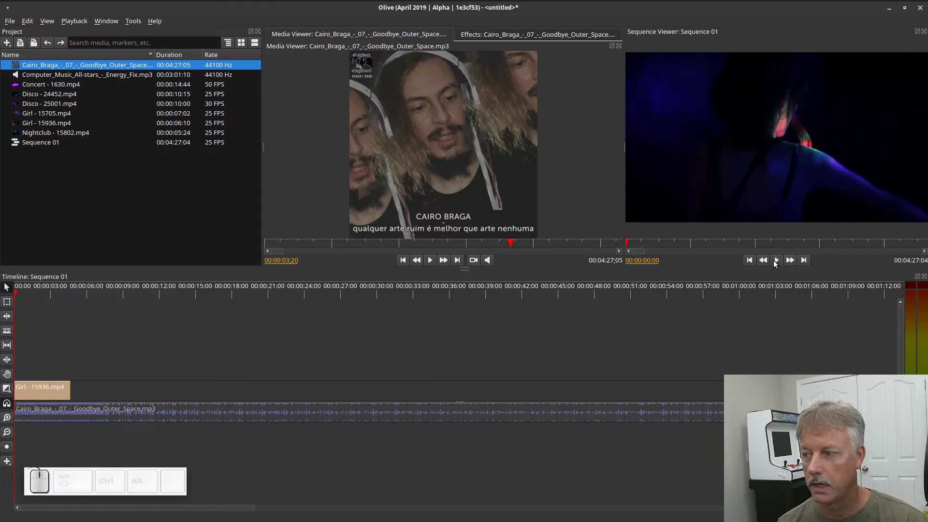
{"action": "left_click", "coordinate": [775, 260]}
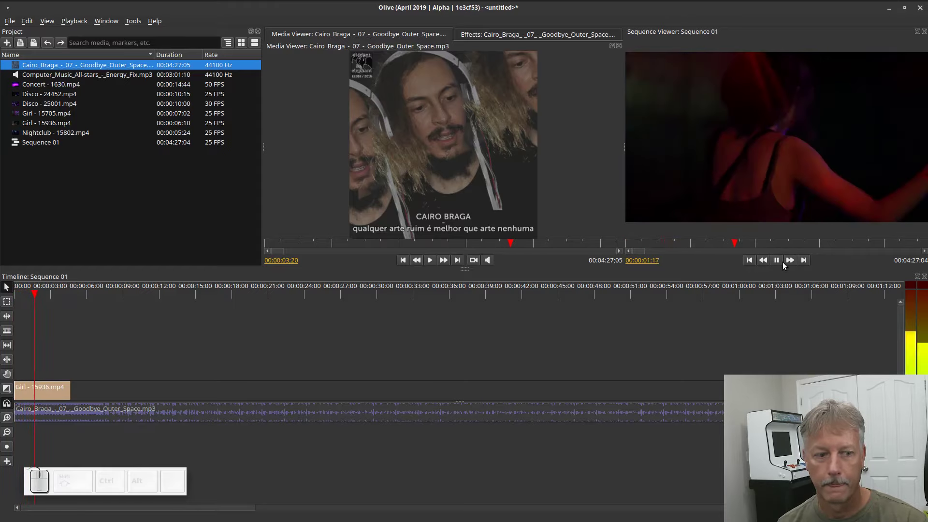
{"action": "left_click", "coordinate": [782, 262]}
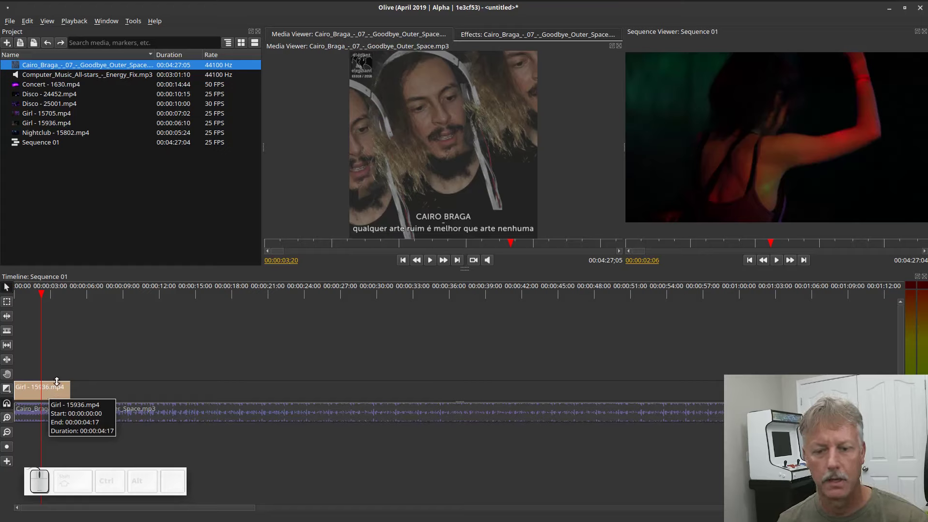
{"action": "left_click_drag", "start_coordinate": [48, 390], "coordinate": [102, 412]}
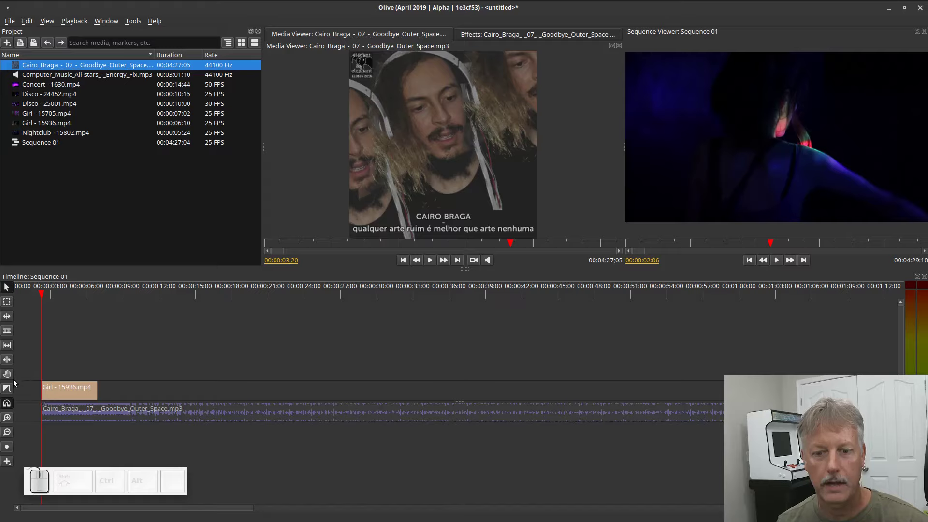
- Add a generated Solid Color clip filling the gap from the timeline's start to the beginning of the girl clip
{"action": "left_click", "coordinate": [6, 461]}
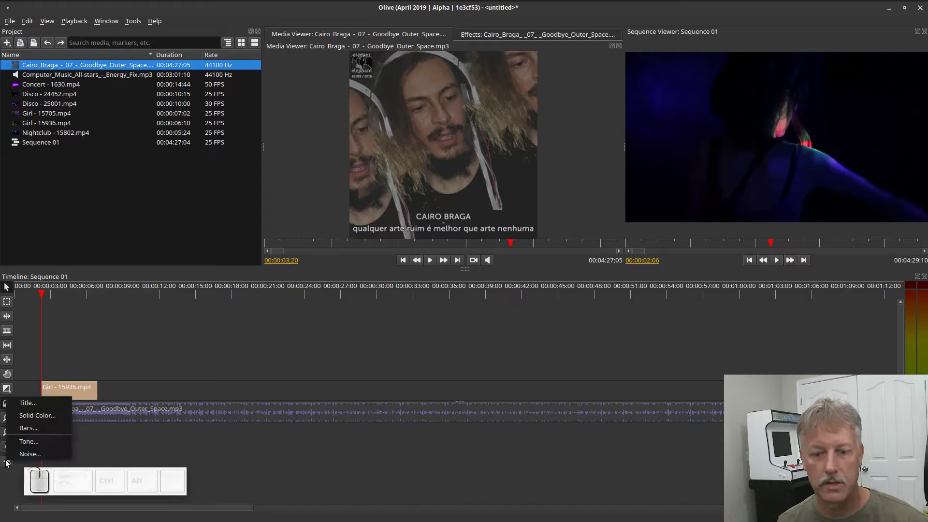
{"action": "left_click", "coordinate": [30, 416]}
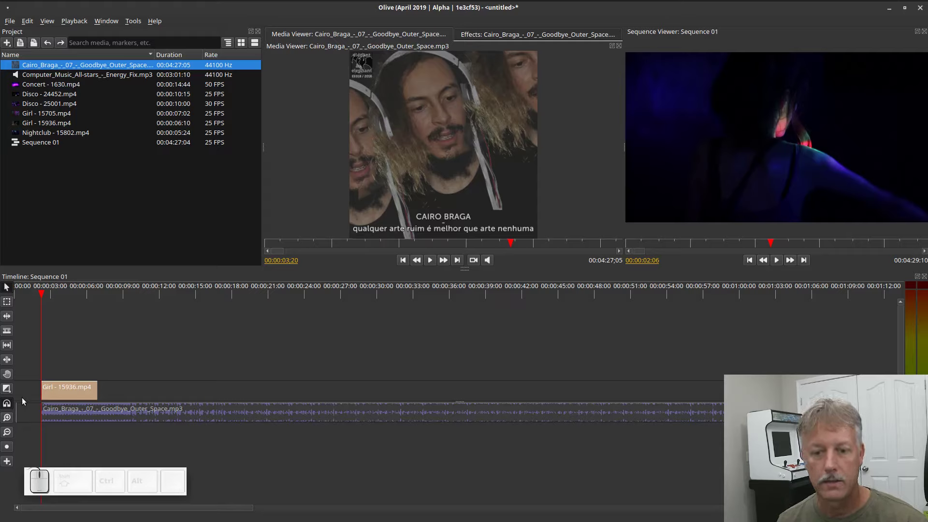
{"action": "left_click_drag", "start_coordinate": [43, 390], "coordinate": [14, 393]}
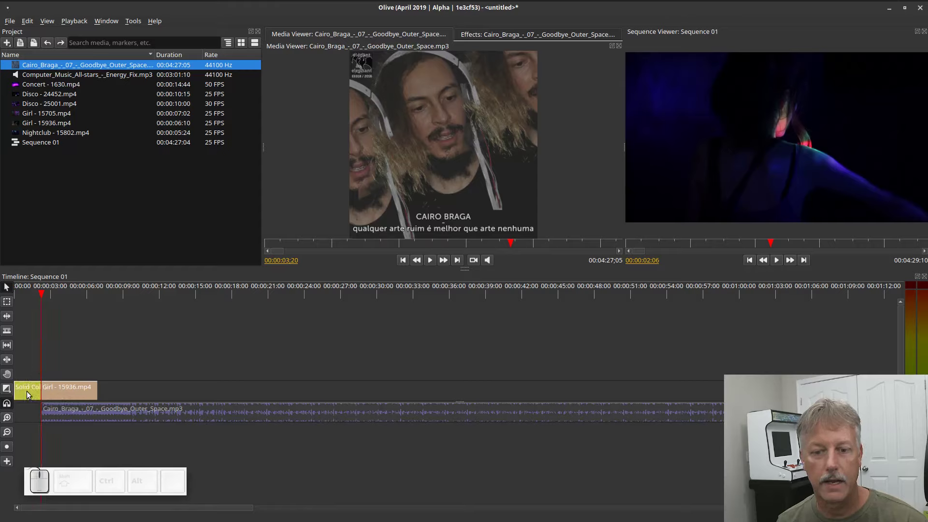
- Set the Solid Color clip's color to black in its Solid effect
{"action": "left_click", "coordinate": [27, 390]}
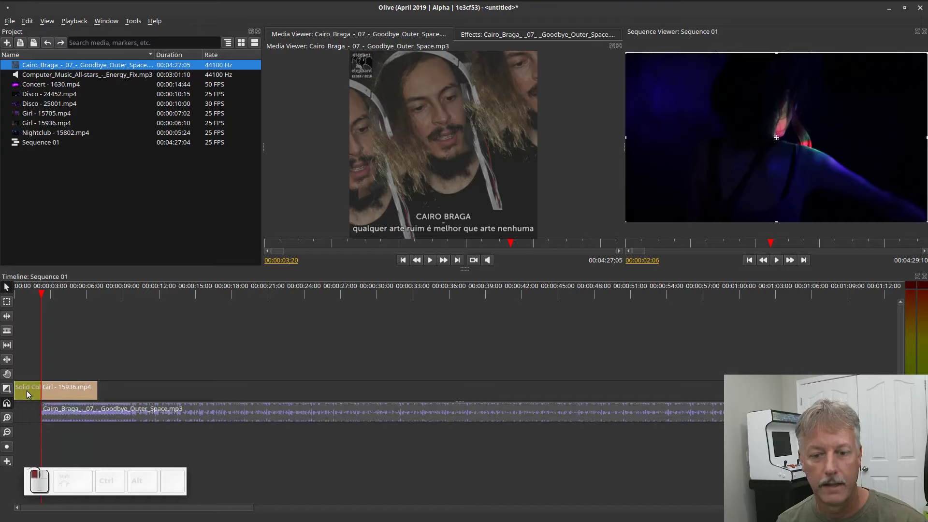
{"action": "left_click", "coordinate": [30, 293]}
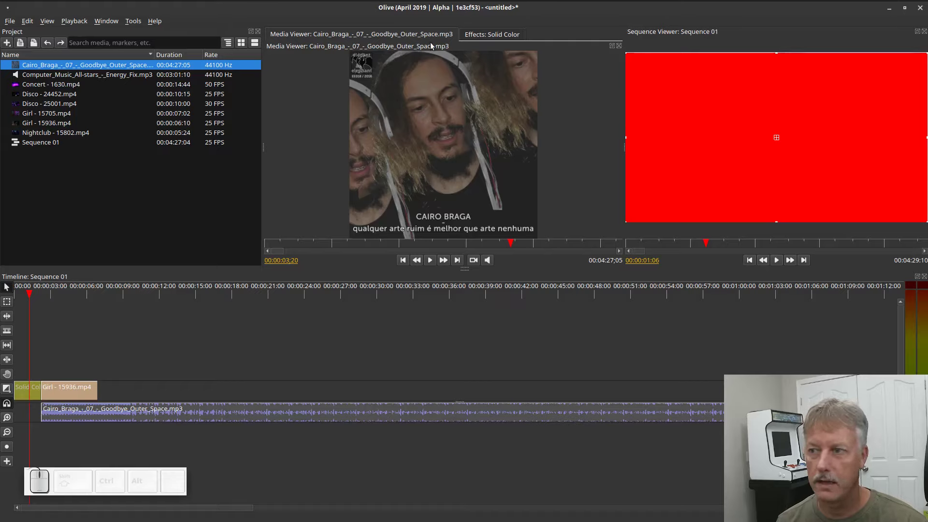
{"action": "left_click", "coordinate": [293, 33]}
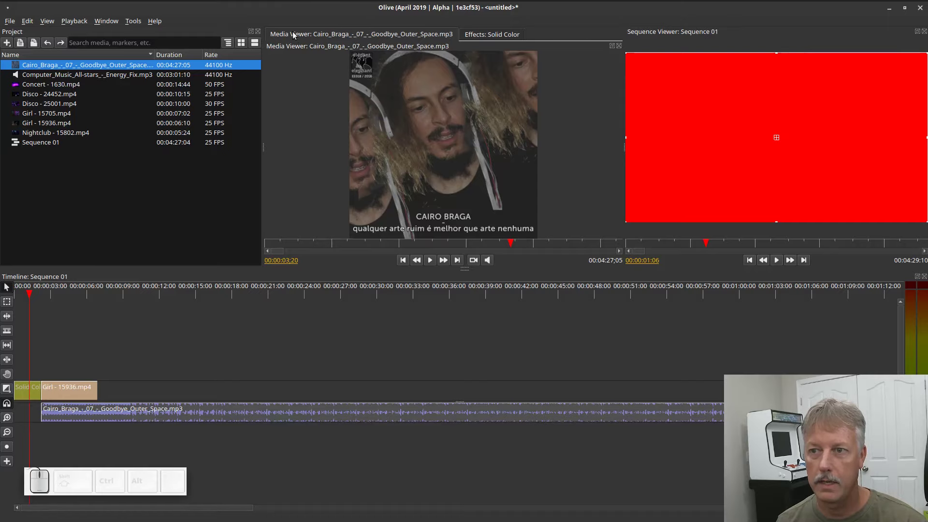
{"action": "left_click", "coordinate": [489, 34]}
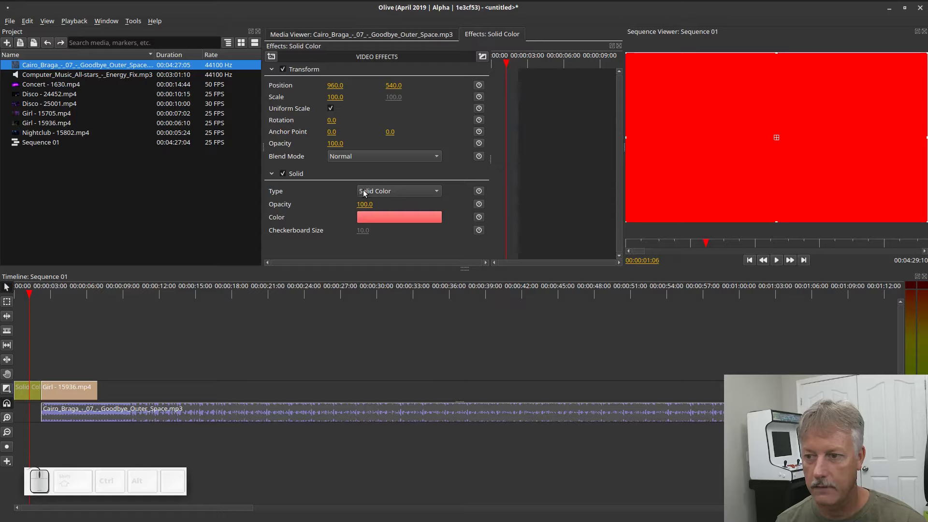
{"action": "left_click", "coordinate": [402, 216]}
{"action": "left_click", "coordinate": [358, 265]}
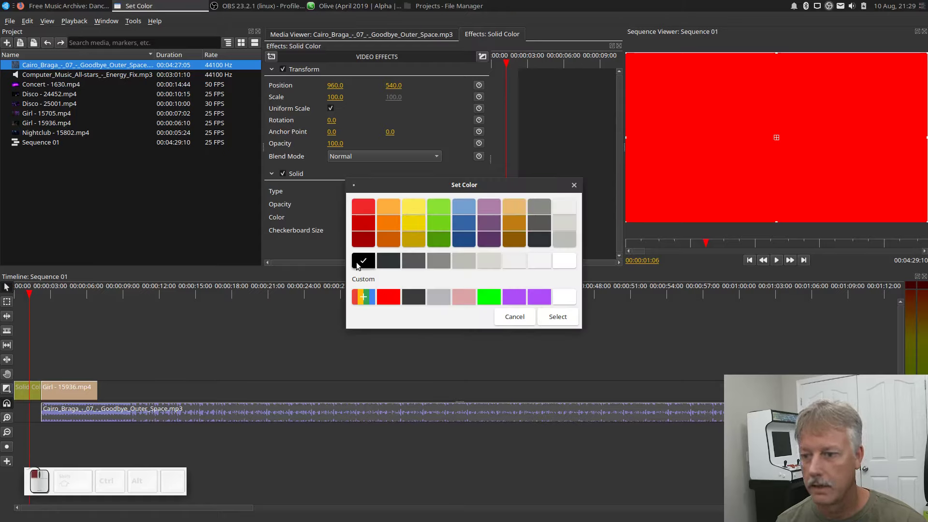
{"action": "left_click", "coordinate": [545, 318]}
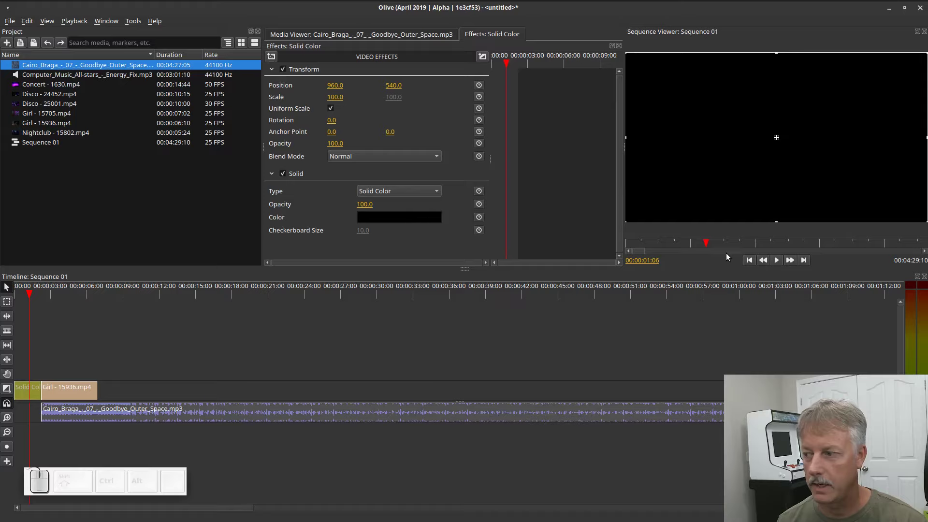
- Play the sequence from the start to check the cut from the black solid to the girl clip
{"action": "left_click_drag", "start_coordinate": [38, 292], "coordinate": [13, 293]}
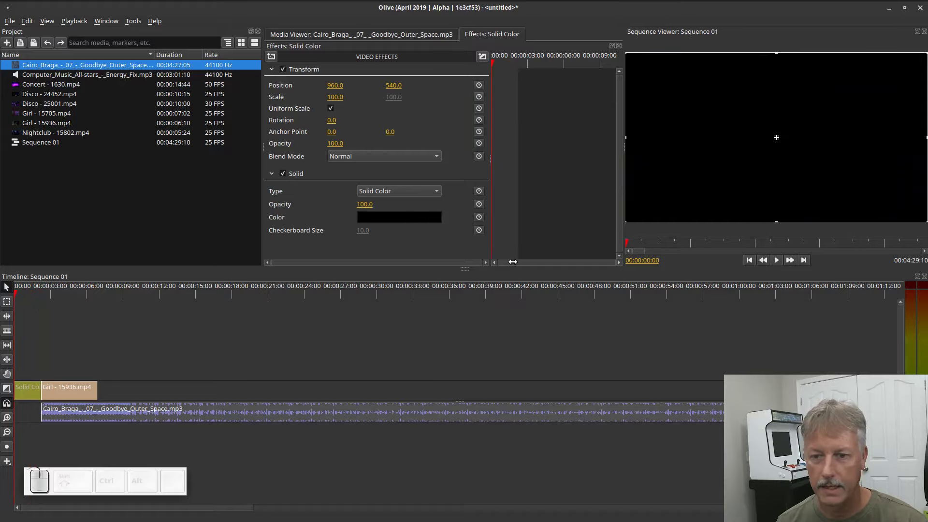
{"action": "left_click", "coordinate": [776, 260]}
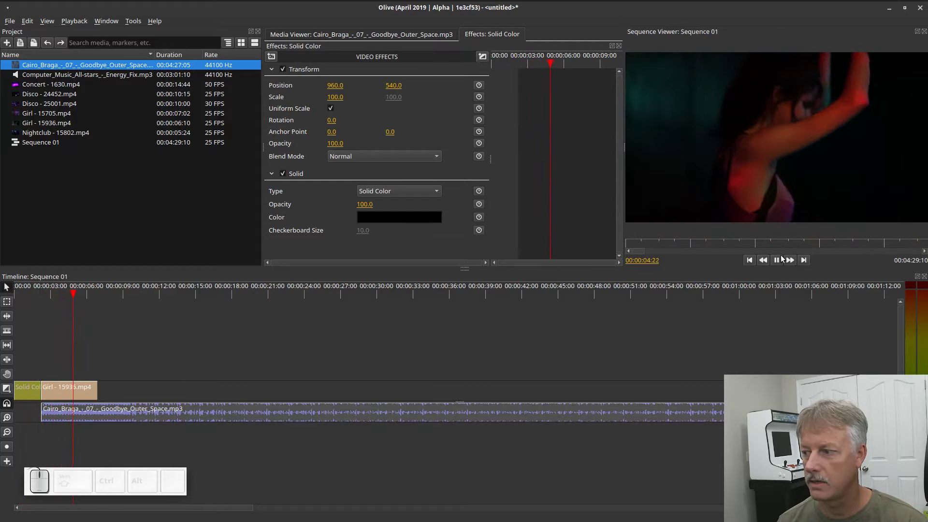
{"action": "left_click", "coordinate": [778, 260]}
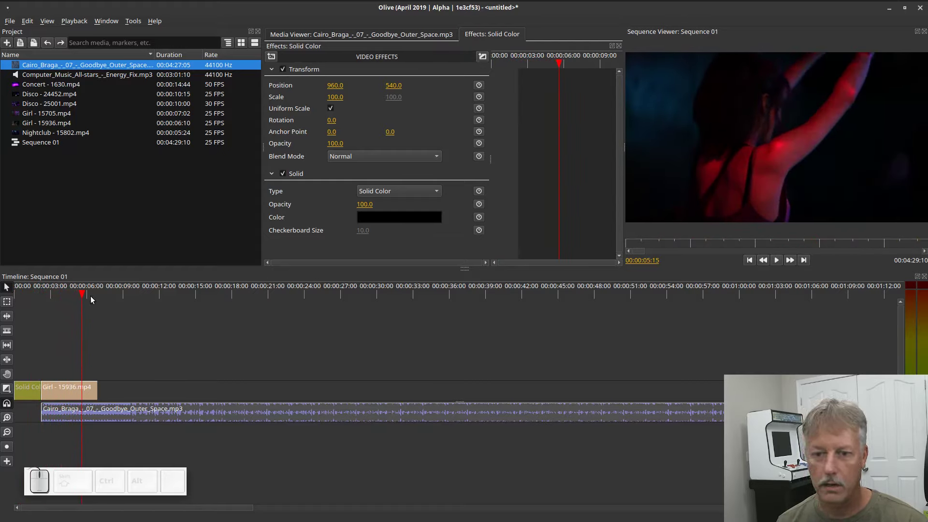
- Add the default transition to the Girl - 15936.mp4 clip on the timeline
{"action": "left_click_drag", "start_coordinate": [82, 296], "coordinate": [47, 309]}
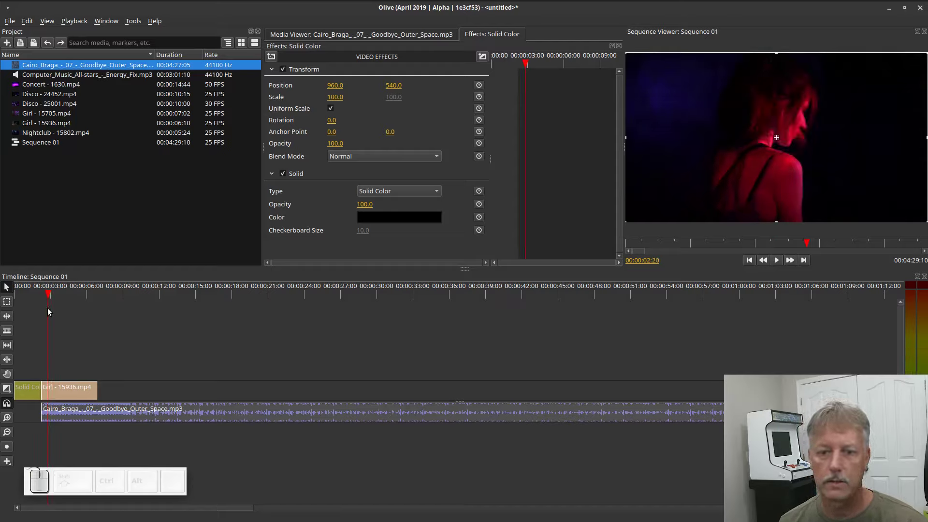
{"action": "right_click", "coordinate": [74, 394]}
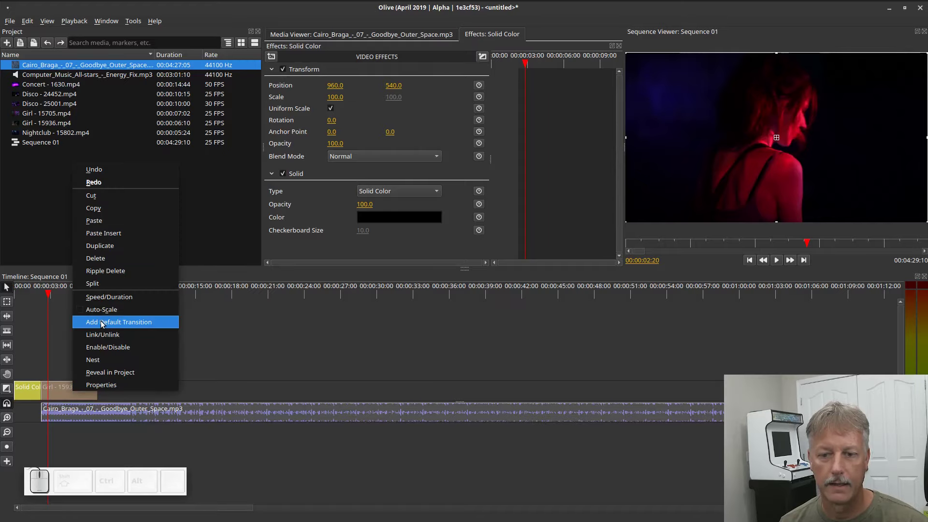
{"action": "left_click", "coordinate": [102, 323]}
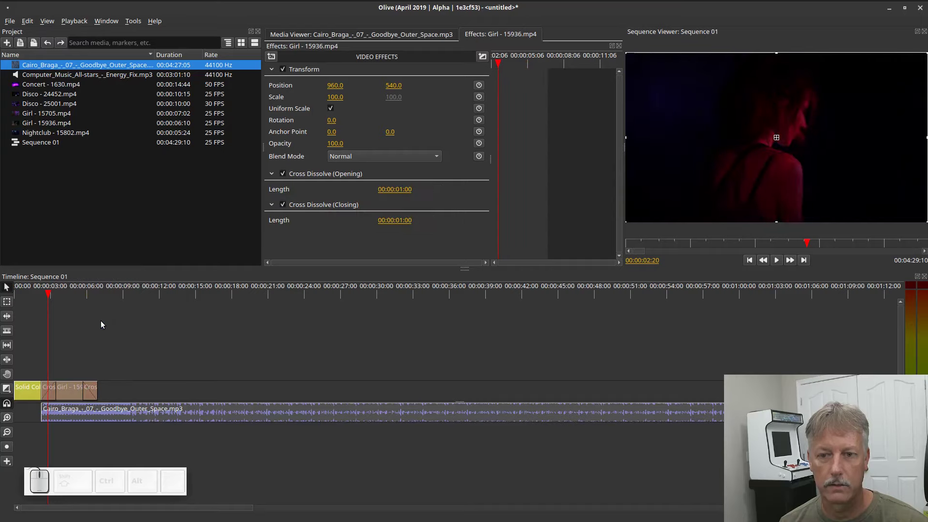
- Play the sequence from 00:00:00:00 to preview the girl clip's opening cross dissolve
{"action": "left_click", "coordinate": [47, 298]}
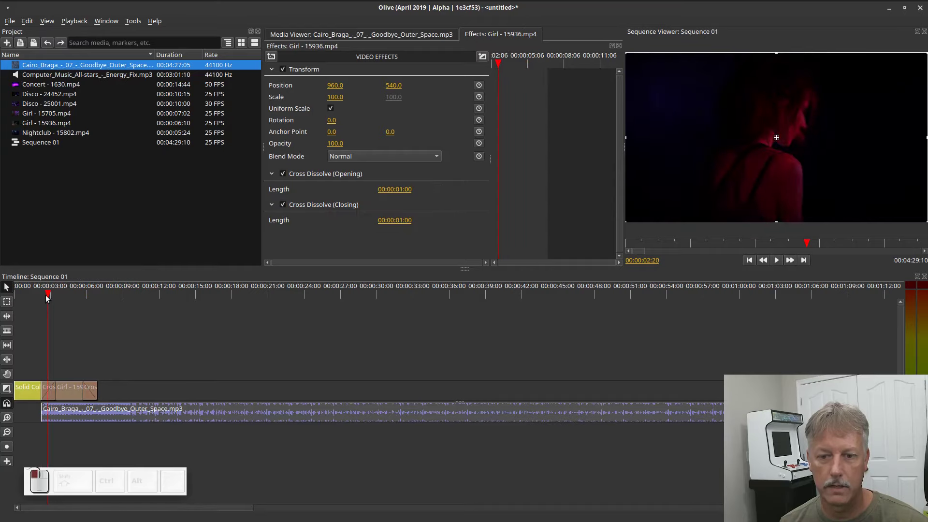
{"action": "left_click_drag", "start_coordinate": [47, 298], "coordinate": [10, 298]}
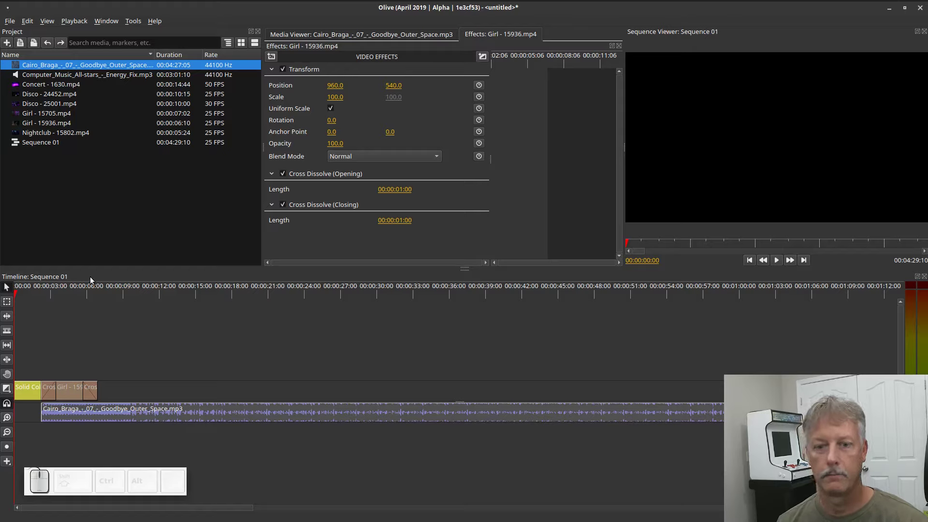
{"action": "left_click", "coordinate": [776, 260]}
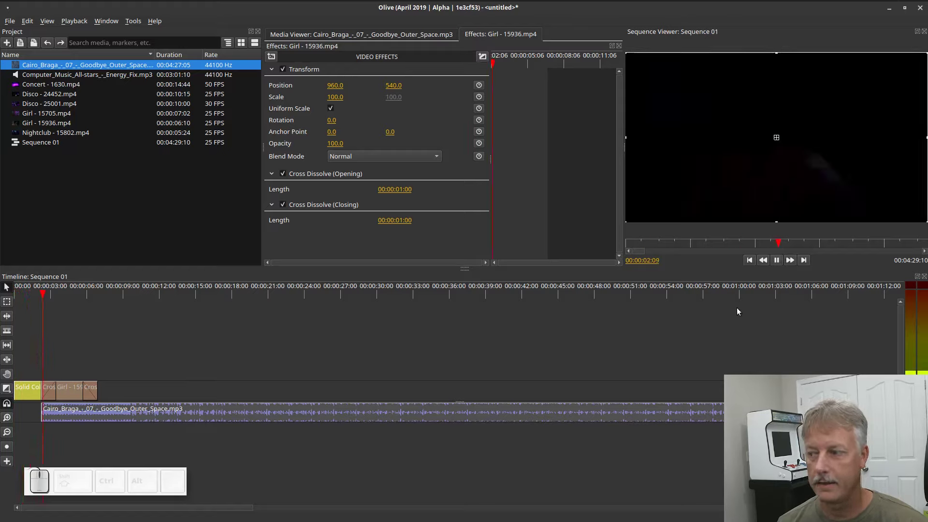
{"action": "left_click", "coordinate": [776, 261]}
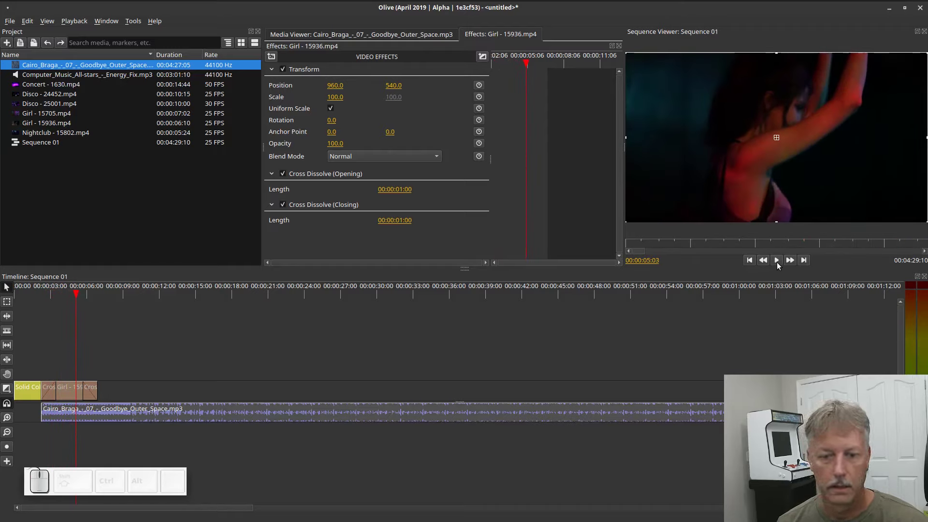
- Jump to the sequence's start, its end and back to the start, and briefly play the black opening
{"action": "left_click", "coordinate": [749, 260]}
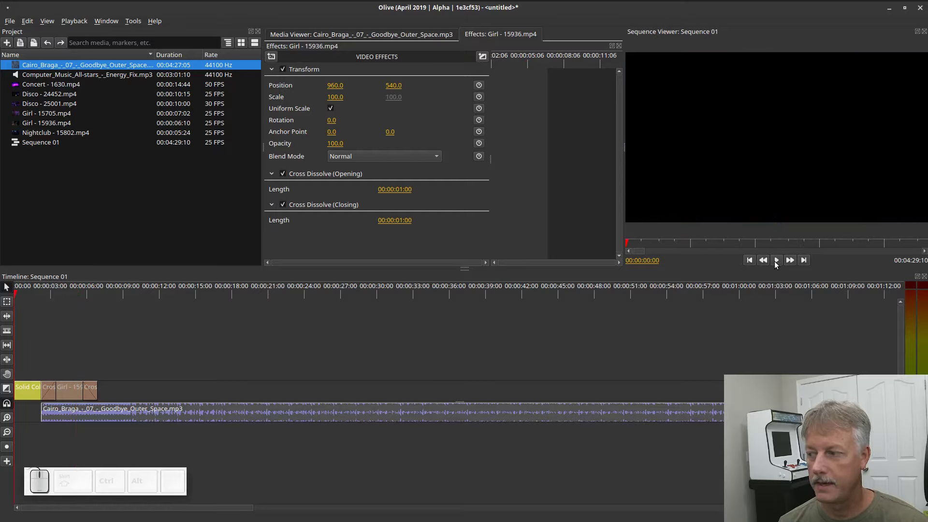
{"action": "left_click", "coordinate": [803, 261]}
{"action": "left_click", "coordinate": [749, 261]}
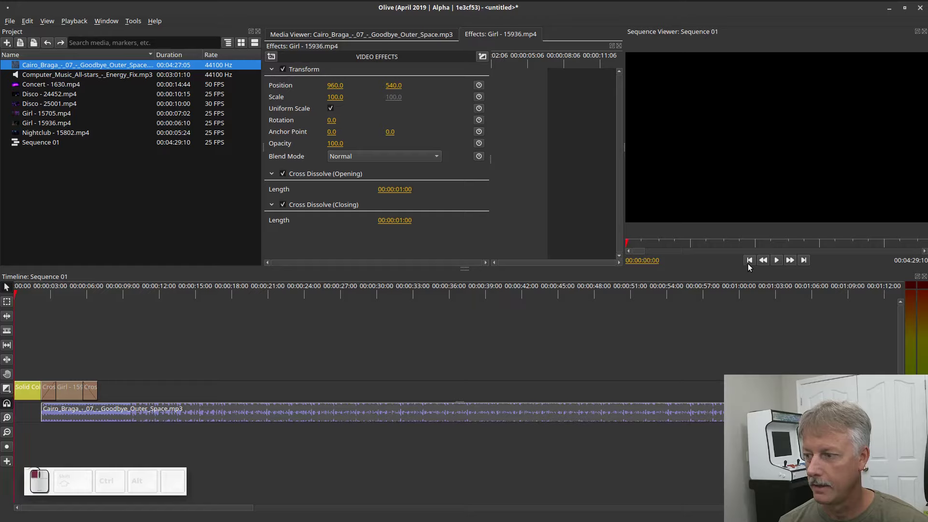
{"action": "left_click", "coordinate": [776, 260]}
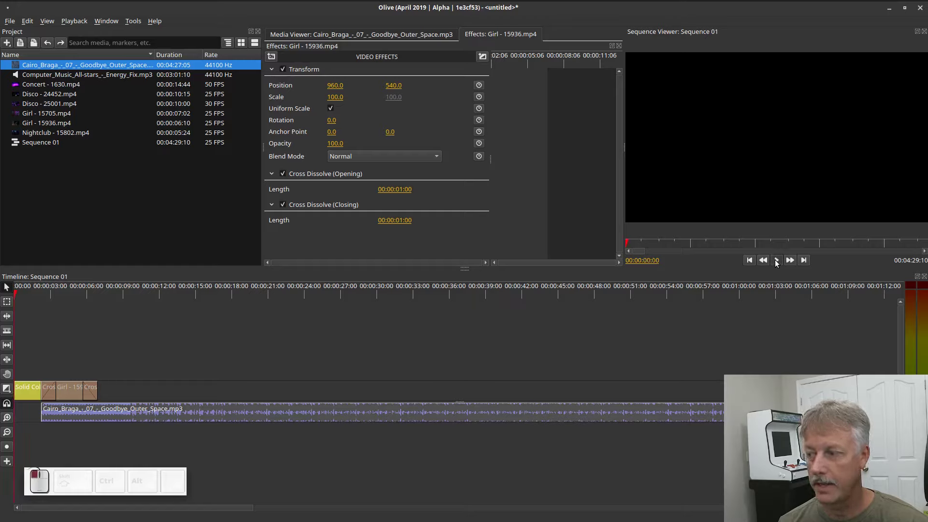
{"action": "left_click", "coordinate": [776, 260]}
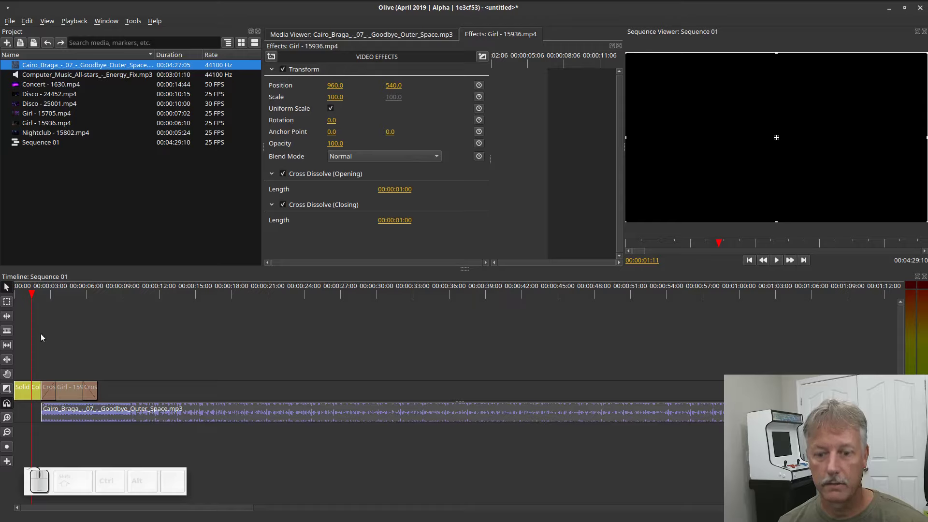
- Deselect the girl clip and play on through it in short stretches to 00:00:05:14, just before its closing dissolve
{"action": "left_click", "coordinate": [80, 349]}
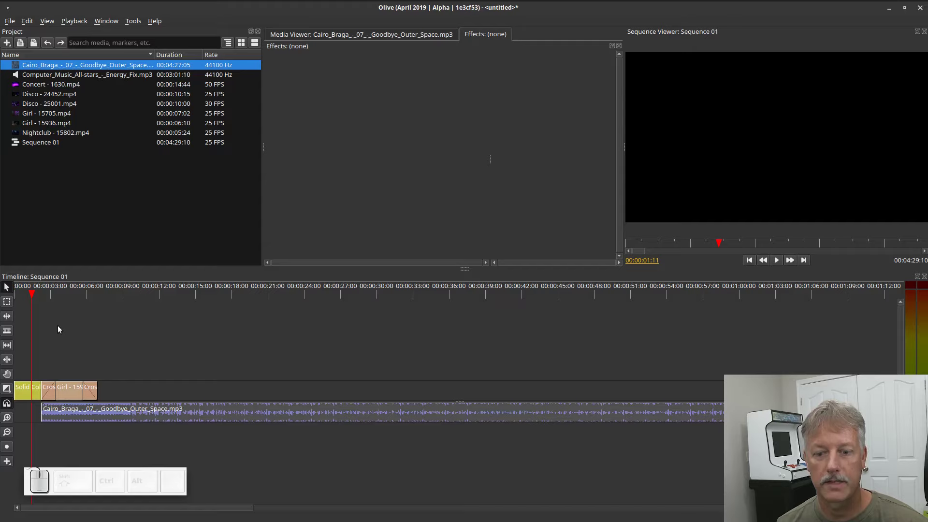
{"action": "key", "text": "space"}
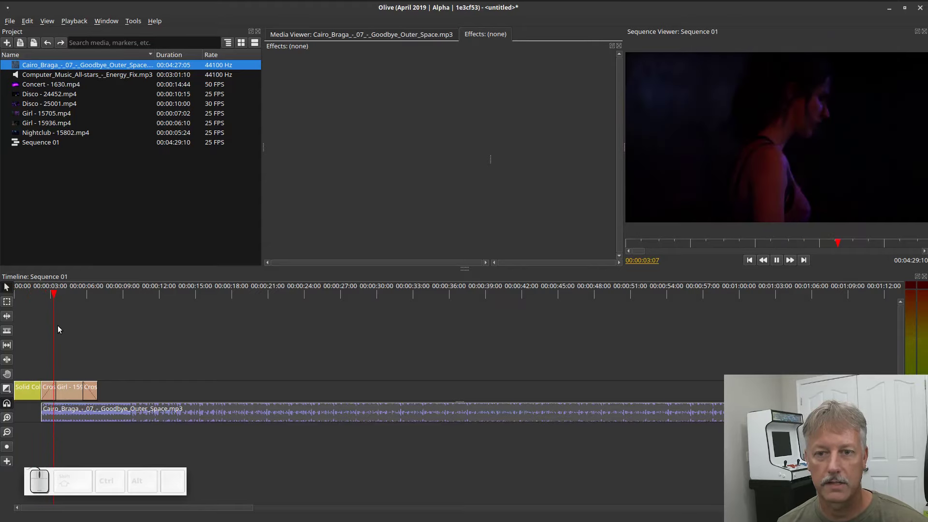
{"action": "key", "text": "space"}
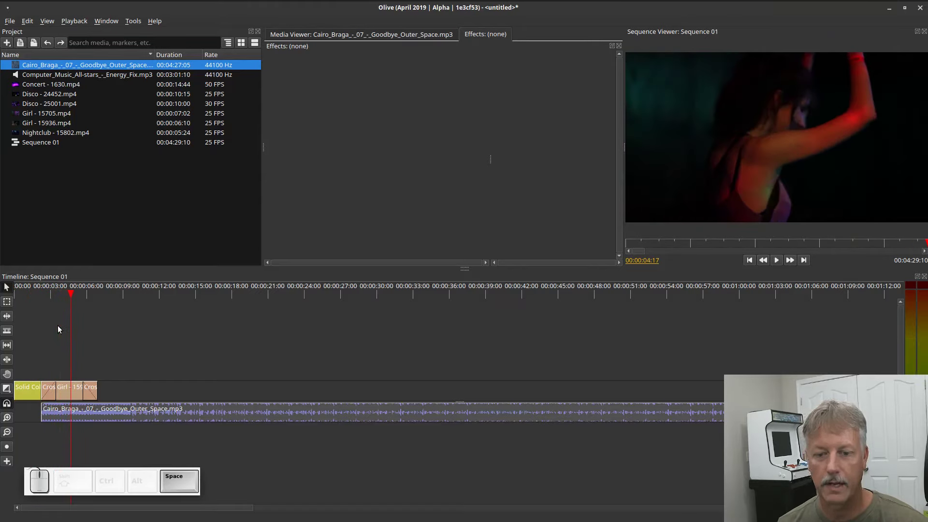
{"action": "key", "text": "space"}
{"action": "key", "text": "space"}
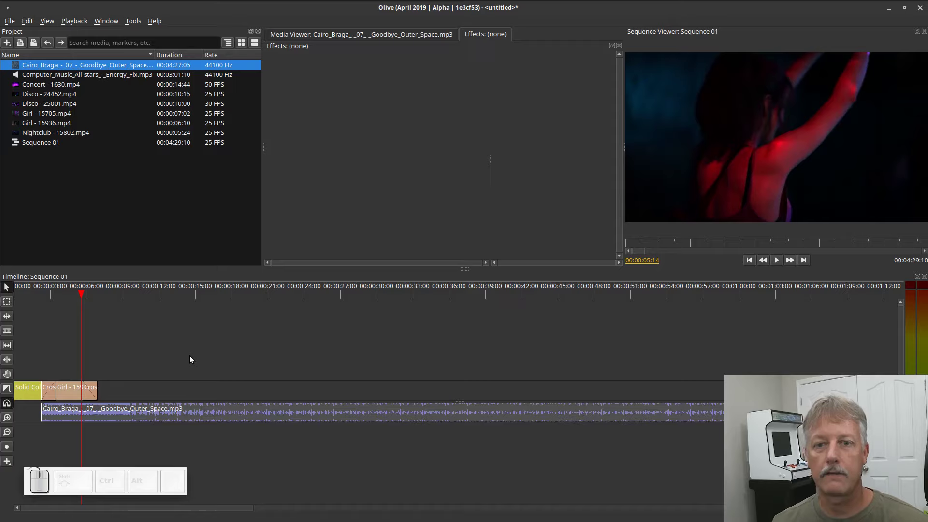
- Open Concert - 1630.mp4 in the Media Viewer and play it from the start to 00:00:03:41
{"action": "left_click", "coordinate": [52, 86]}
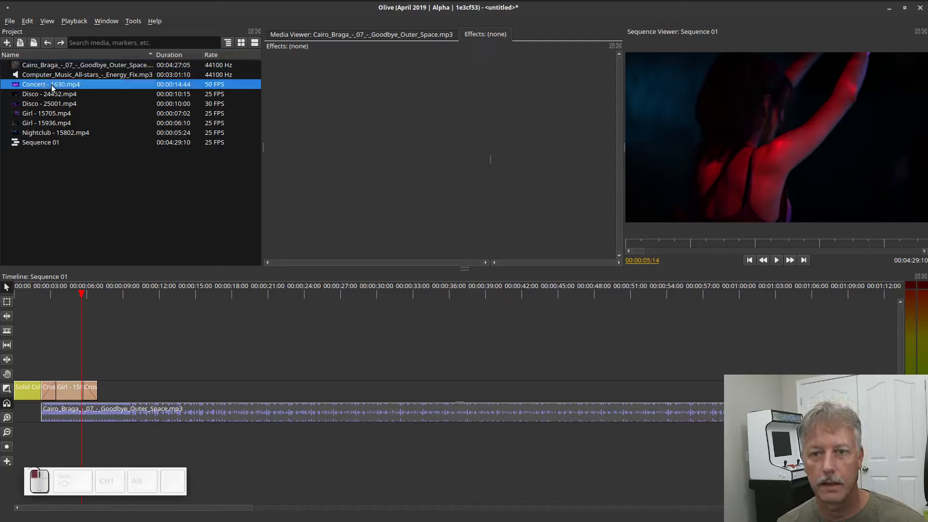
{"action": "double_click", "coordinate": [53, 86]}
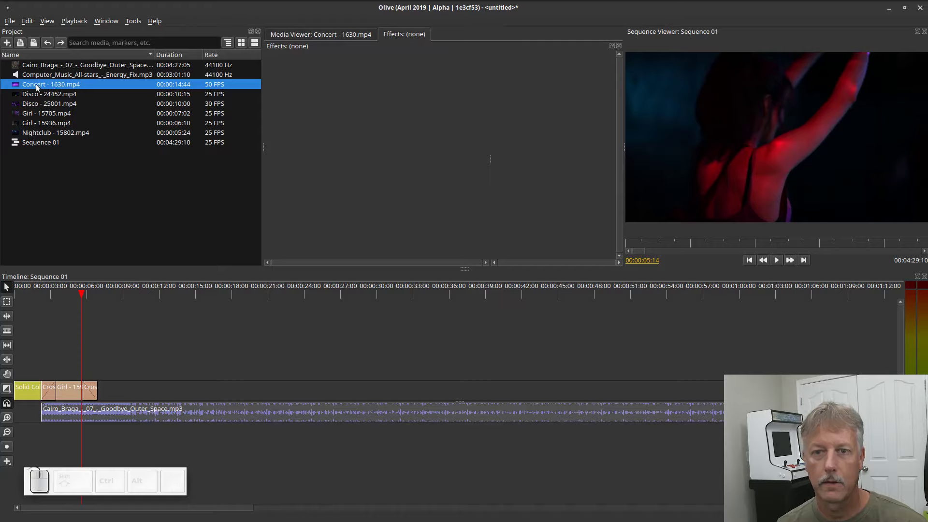
{"action": "left_click", "coordinate": [334, 35]}
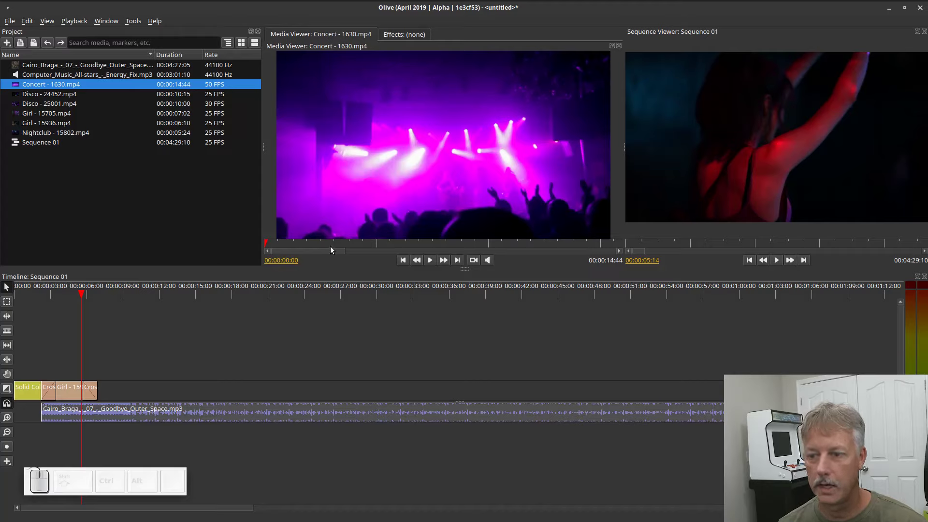
{"action": "left_click", "coordinate": [430, 260]}
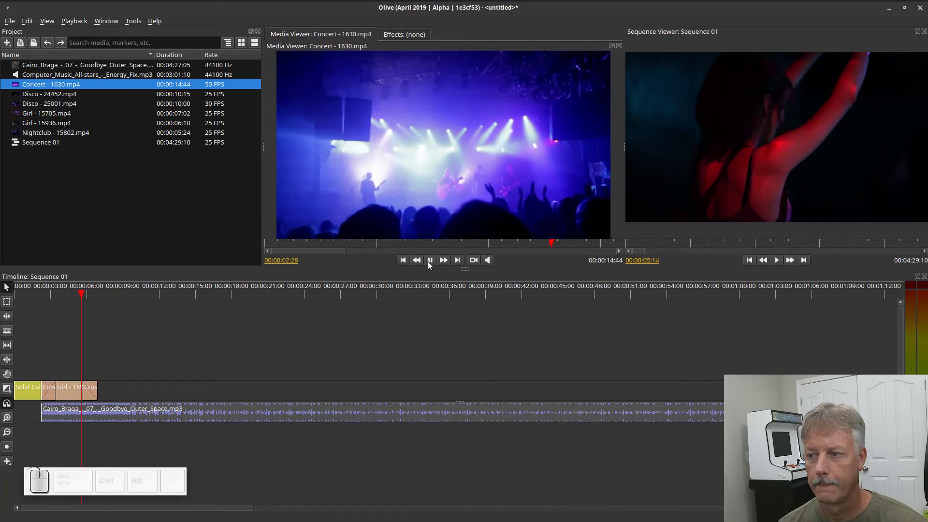
{"action": "left_click", "coordinate": [429, 261]}
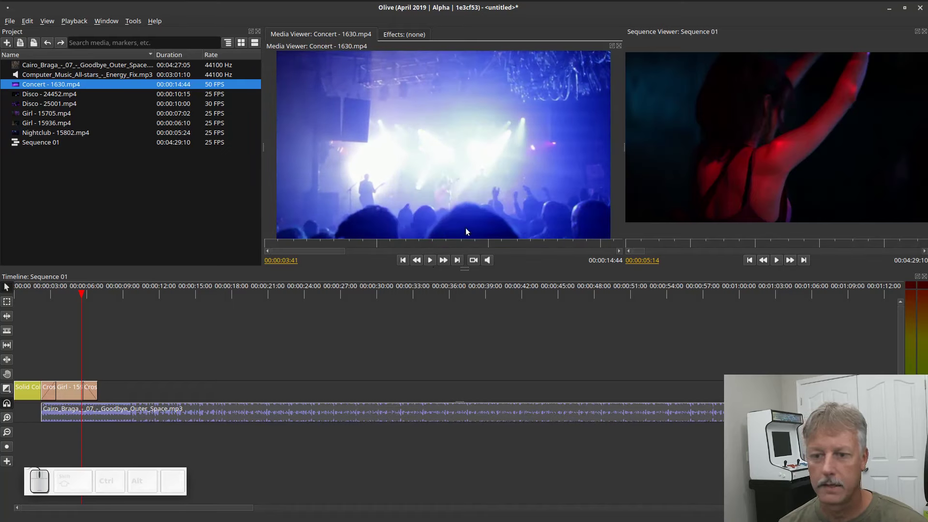
- Place the concert clip on the track above the girl clip, starting at 00:00:05:18 over its closing dissolve, and trim its end to 00:00:12:16
{"action": "left_click_drag", "start_coordinate": [424, 126], "coordinate": [112, 372]}
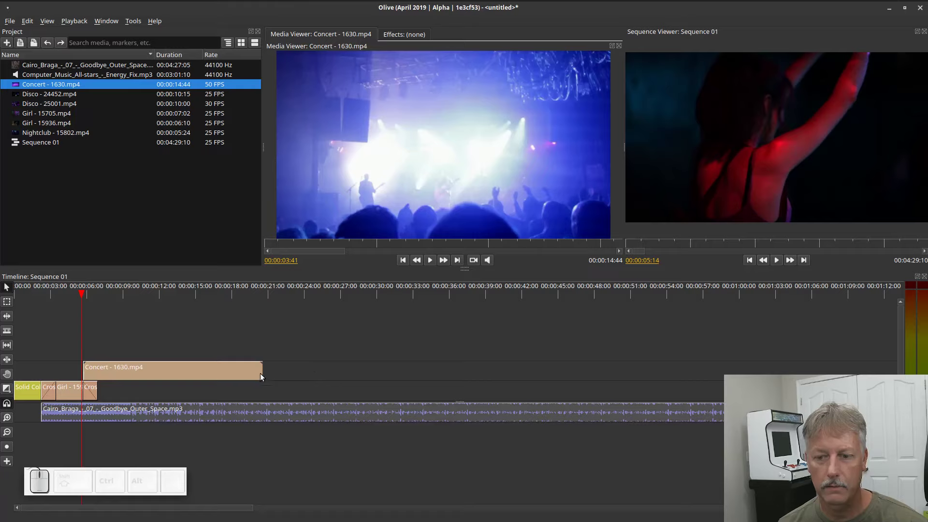
{"action": "left_click_drag", "start_coordinate": [263, 372], "coordinate": [165, 373]}
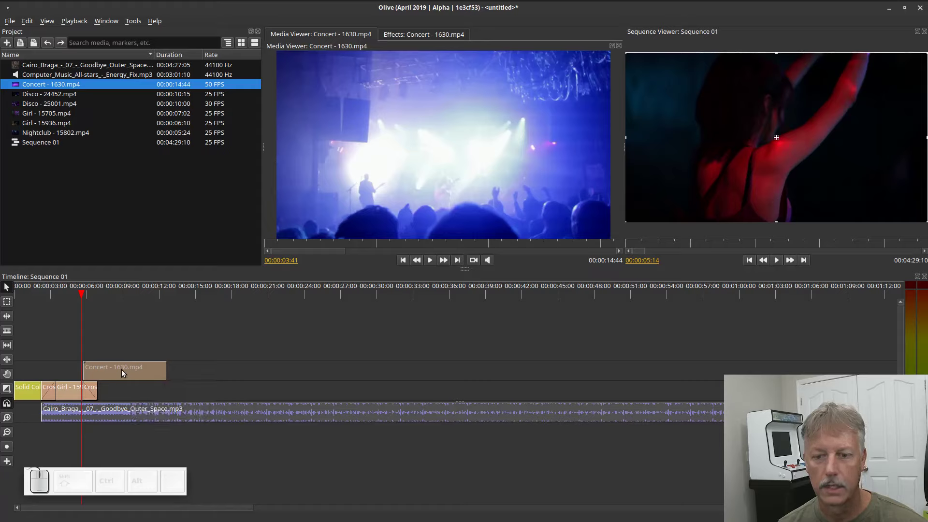
{"action": "mouse_move", "coordinate": [122, 371]}
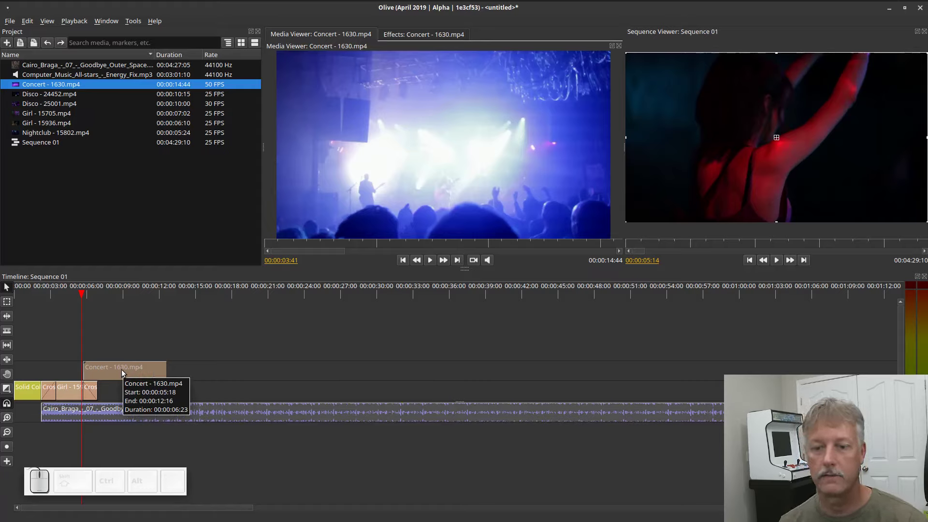
- Add the default cross dissolves to both ends of the concert clip and play the sequence from 00:00:05:06 to check them
{"action": "right_click", "coordinate": [121, 369]}
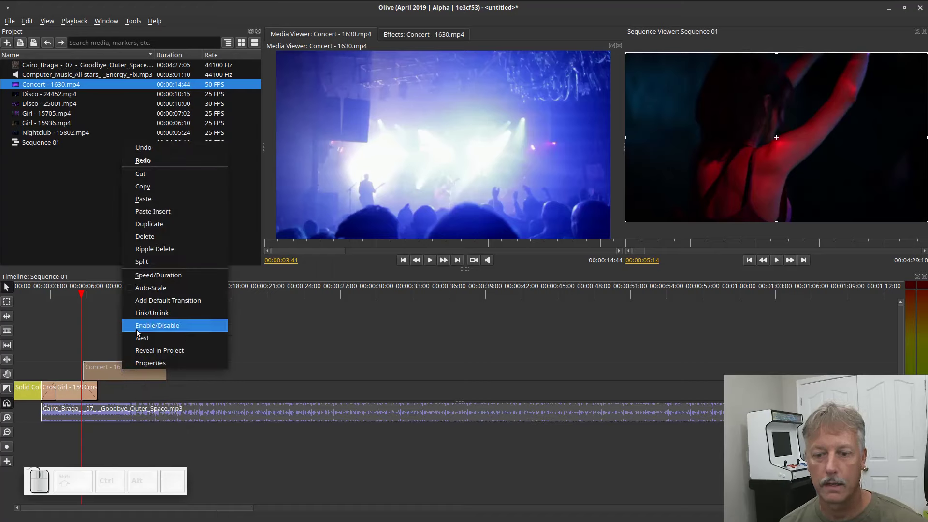
{"action": "left_click", "coordinate": [151, 300]}
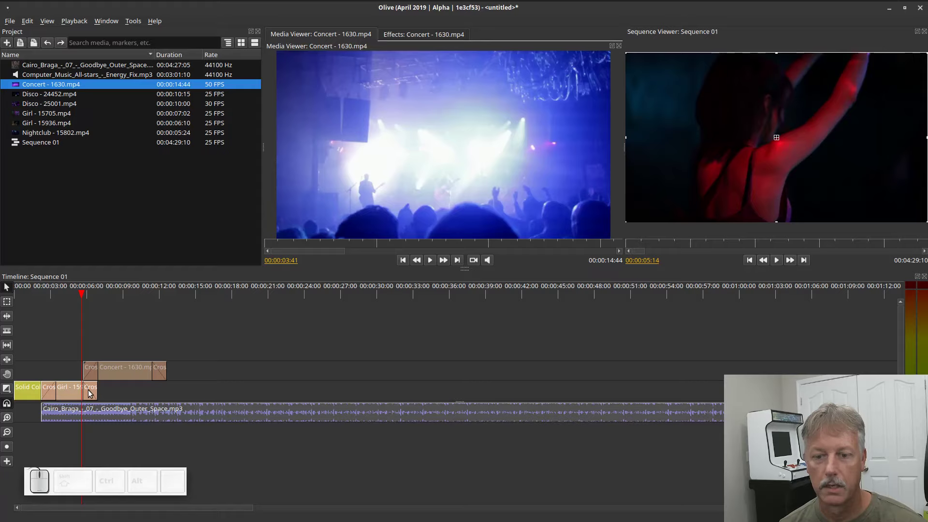
{"action": "left_click", "coordinate": [78, 294]}
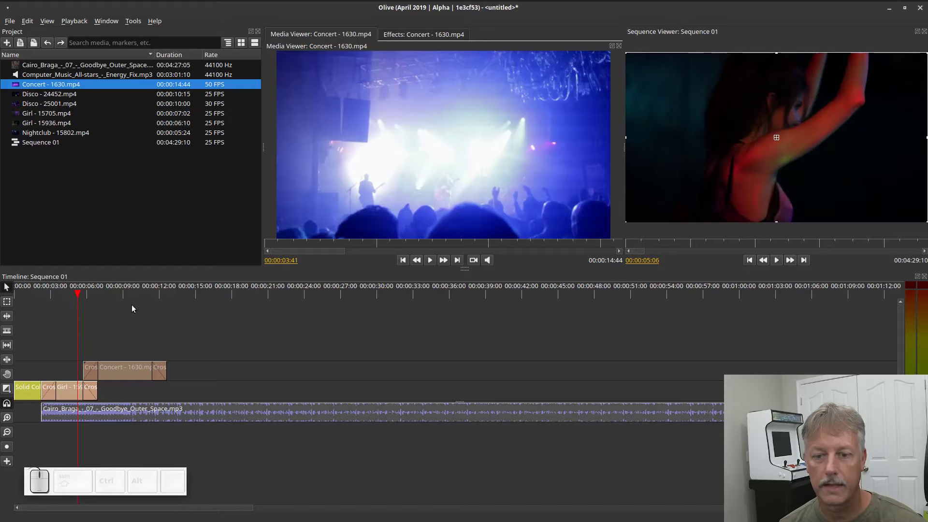
{"action": "key", "text": "space"}
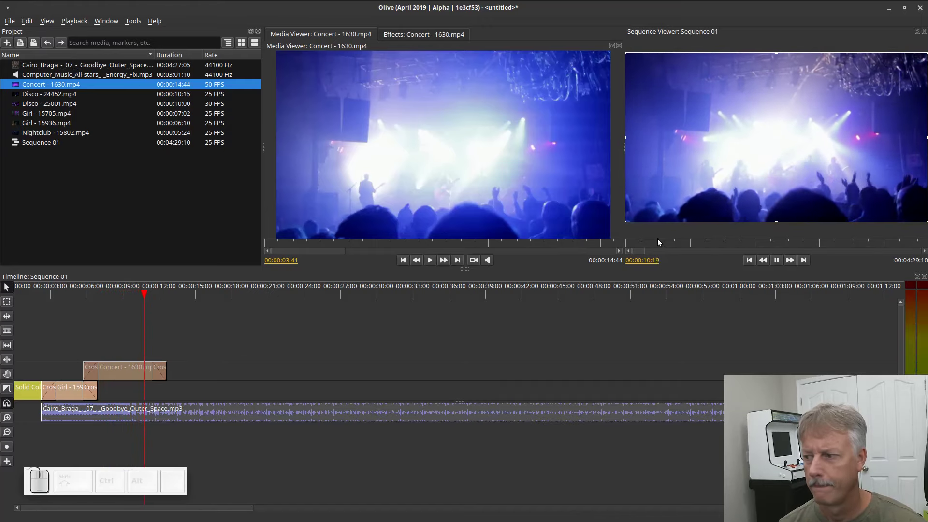
{"action": "key", "text": "space"}
- Replay the sequence from 00:00:01:15, and again from the girl clip into the concert clip, to find a musical cut point
{"action": "left_click", "coordinate": [35, 293]}
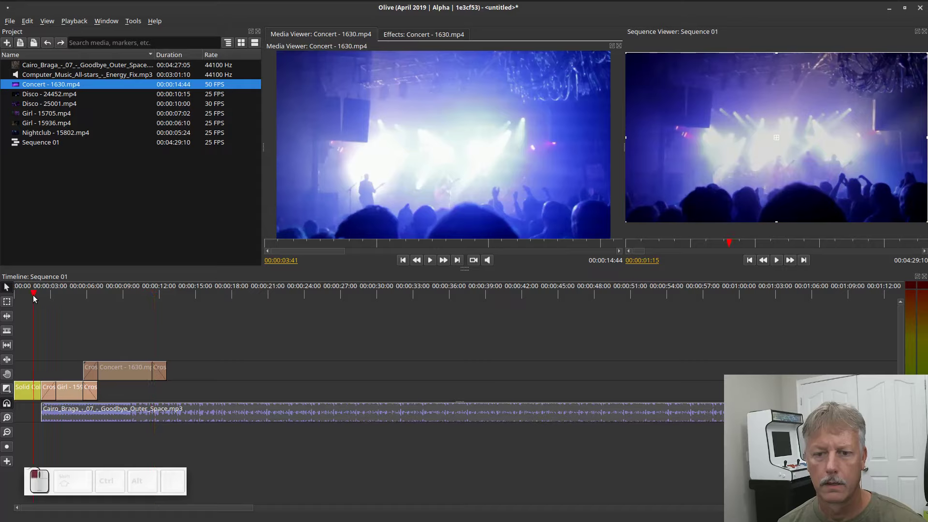
{"action": "key", "text": "space"}
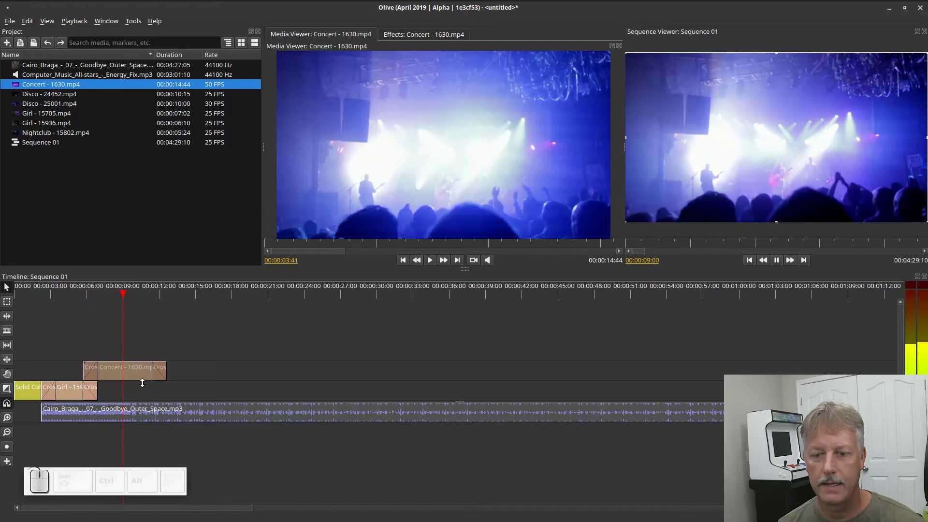
{"action": "left_click", "coordinate": [71, 293]}
{"action": "key", "text": "space"}
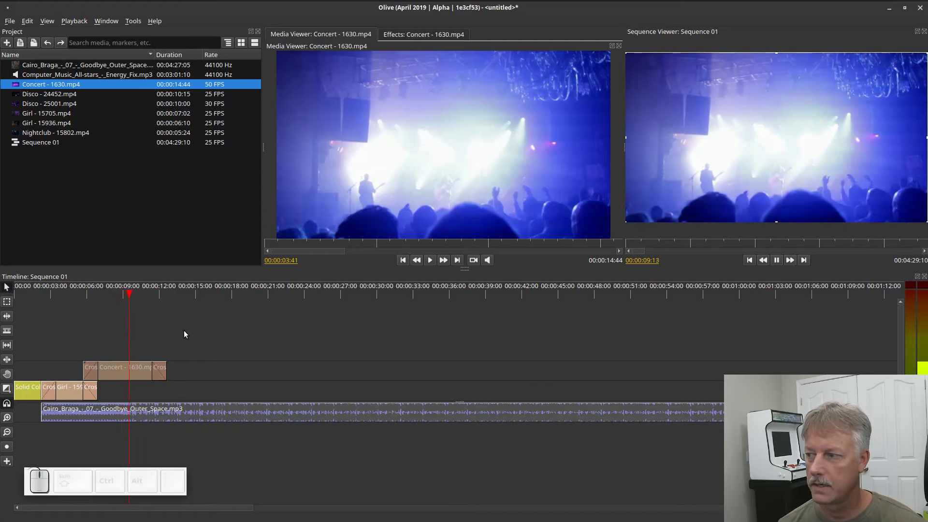
{"action": "key", "text": "space"}
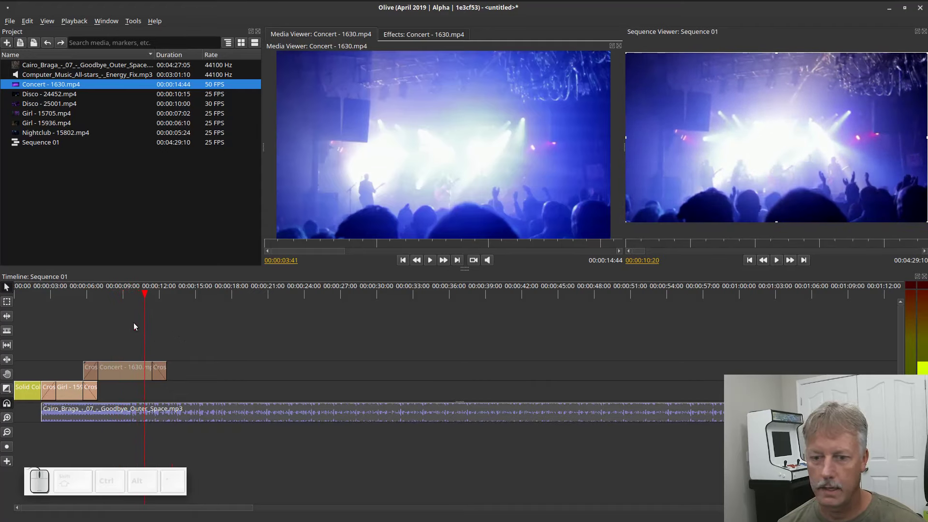
- Replay the middle of the concert clip and trim the clip's end, with its closing dissolve, back to 00:00:09:21
{"action": "left_click", "coordinate": [120, 293]}
{"action": "key", "text": "space"}
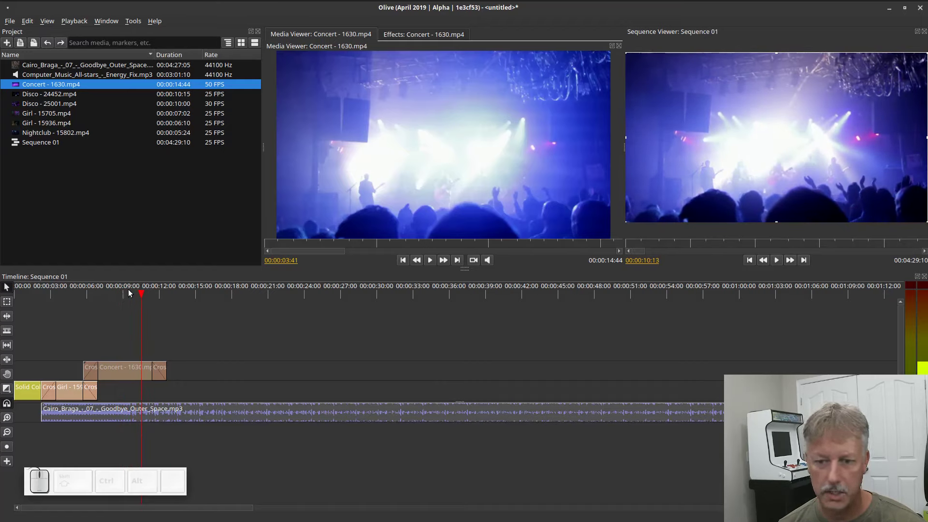
{"action": "left_click_drag", "start_coordinate": [128, 297], "coordinate": [133, 303]}
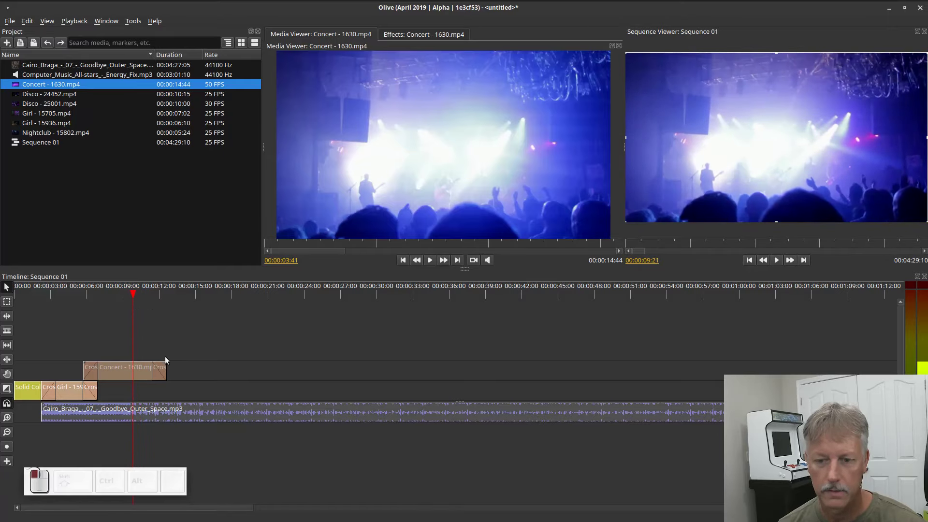
{"action": "left_click_drag", "start_coordinate": [164, 373], "coordinate": [133, 370]}
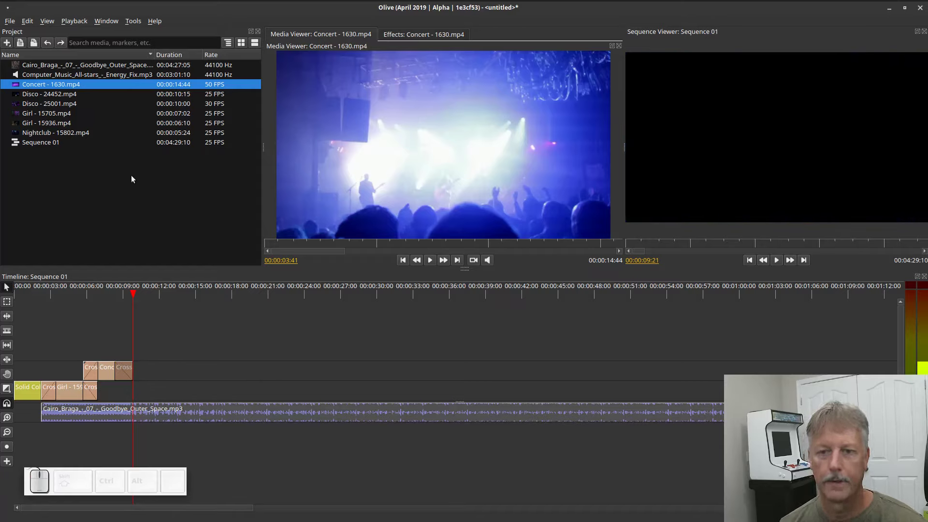
- Compare the two disco clips, place Disco - 25001.mp4 below the concert clip's closing dissolve, and trim its end to just before 00:00:15:00
{"action": "left_click", "coordinate": [29, 95]}
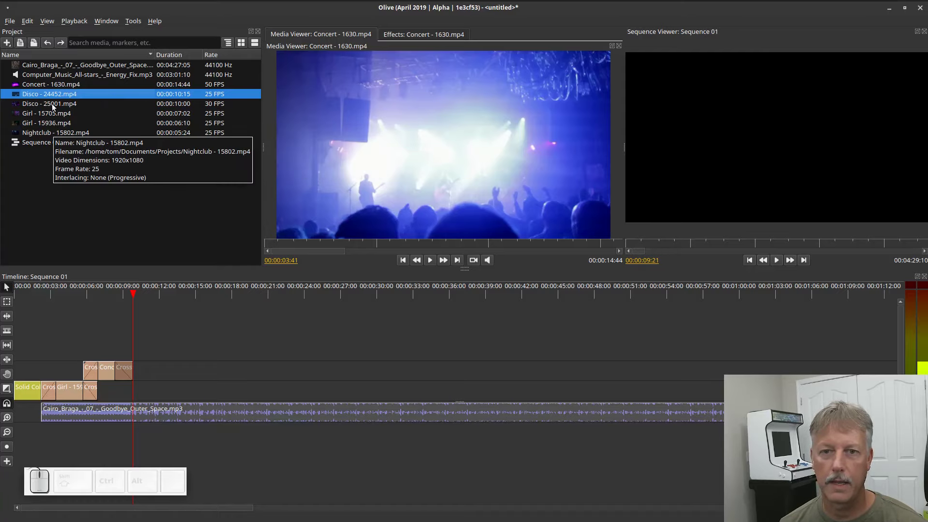
{"action": "double_click", "coordinate": [52, 105]}
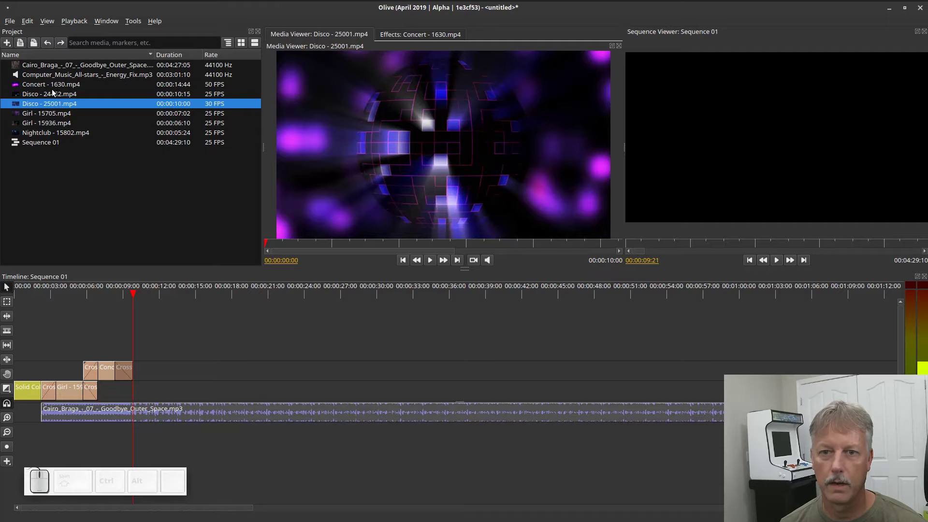
{"action": "double_click", "coordinate": [54, 93]}
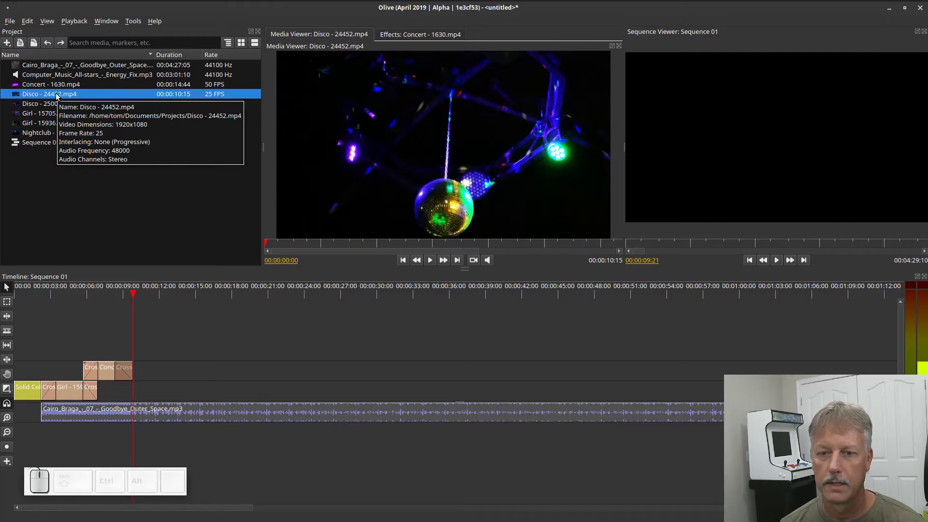
{"action": "double_click", "coordinate": [52, 104]}
{"action": "left_click_drag", "start_coordinate": [53, 104], "coordinate": [143, 397]}
{"action": "left_click_drag", "start_coordinate": [236, 390], "coordinate": [190, 391]}
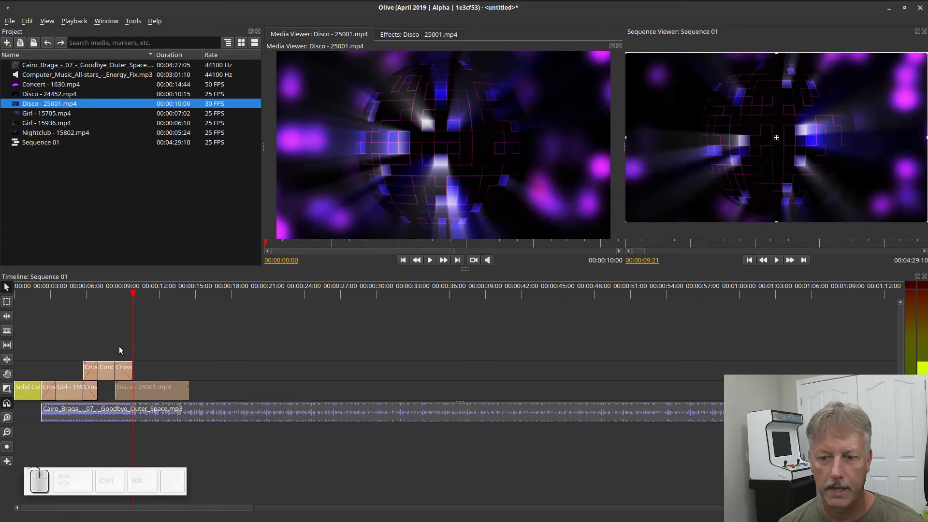
- Add the default cross dissolves to both ends of the disco clip and play the sequence from the music's start to 00:00:19:20
{"action": "right_click", "coordinate": [148, 395]}
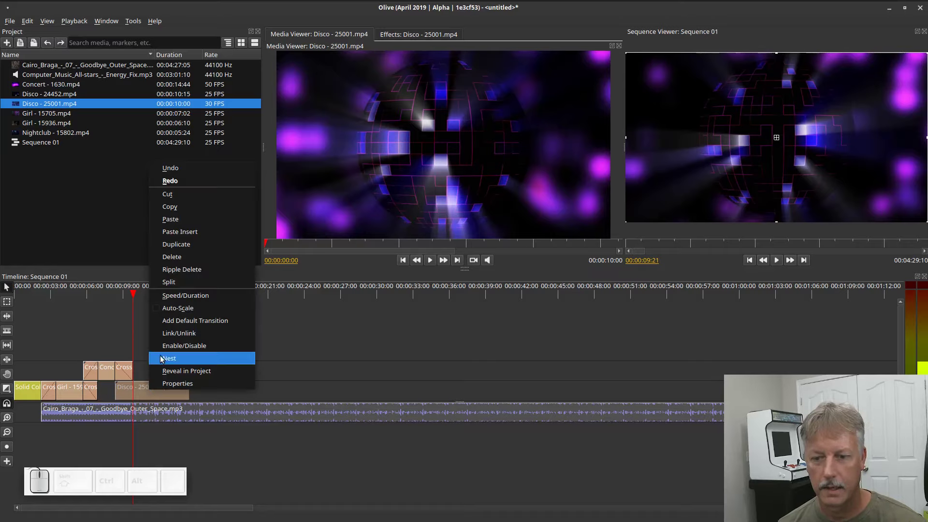
{"action": "left_click", "coordinate": [185, 325]}
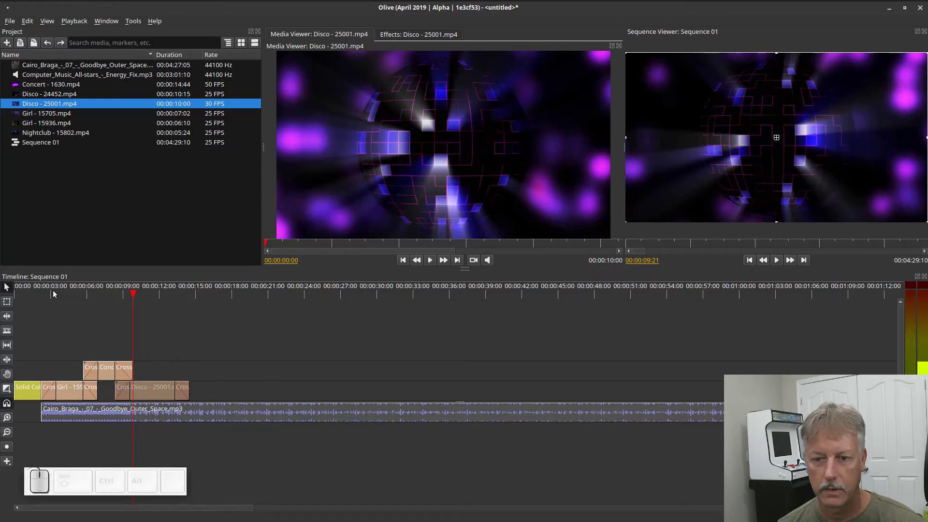
{"action": "left_click", "coordinate": [41, 293]}
{"action": "key", "text": "space"}
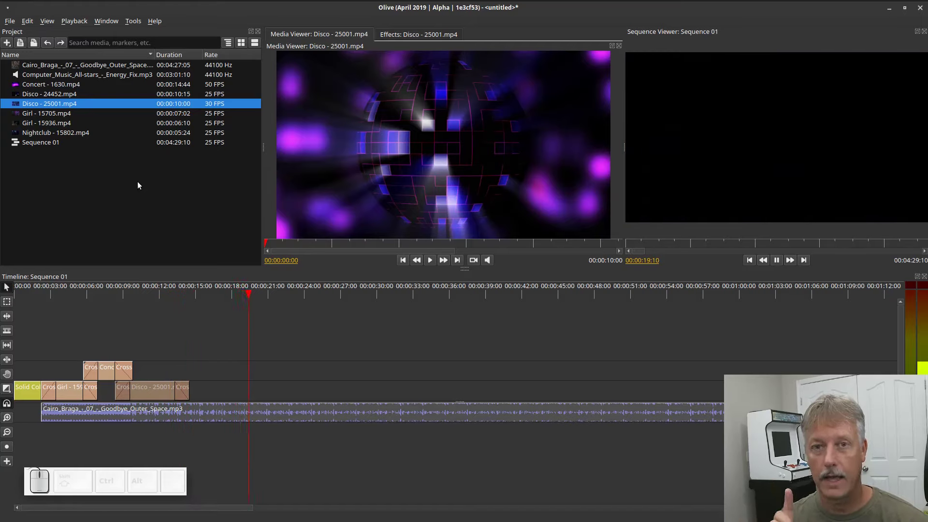
{"action": "key", "text": "space"}
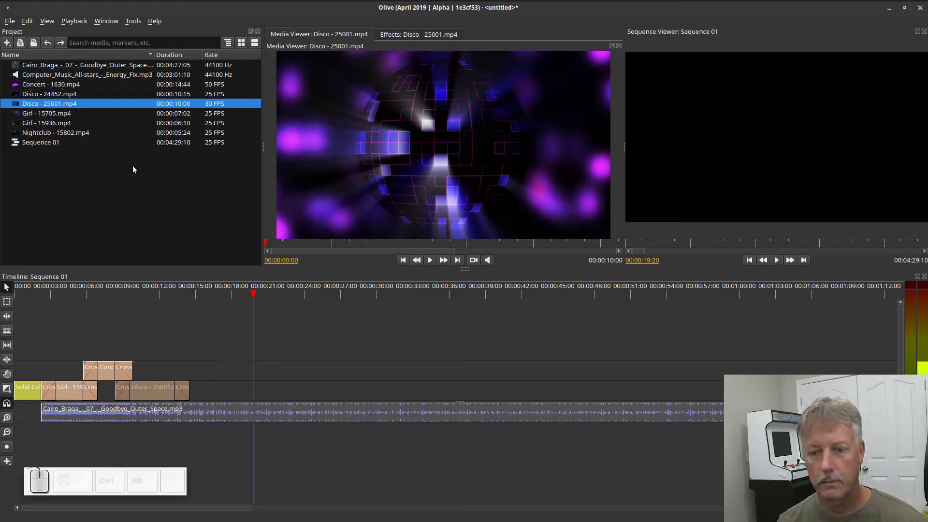
- Split the music clip at 00:00:33:04 and delete the part after the split
{"action": "left_click", "coordinate": [8, 332]}
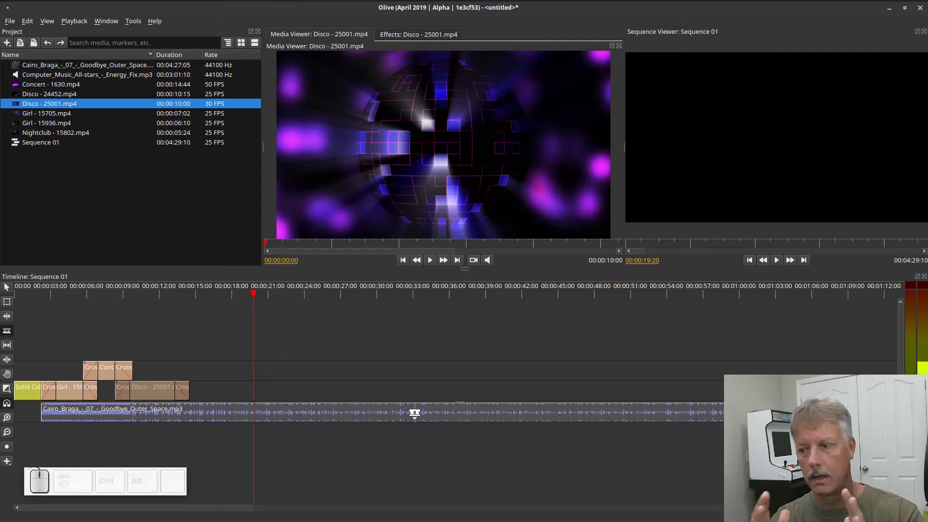
{"action": "left_click", "coordinate": [414, 413]}
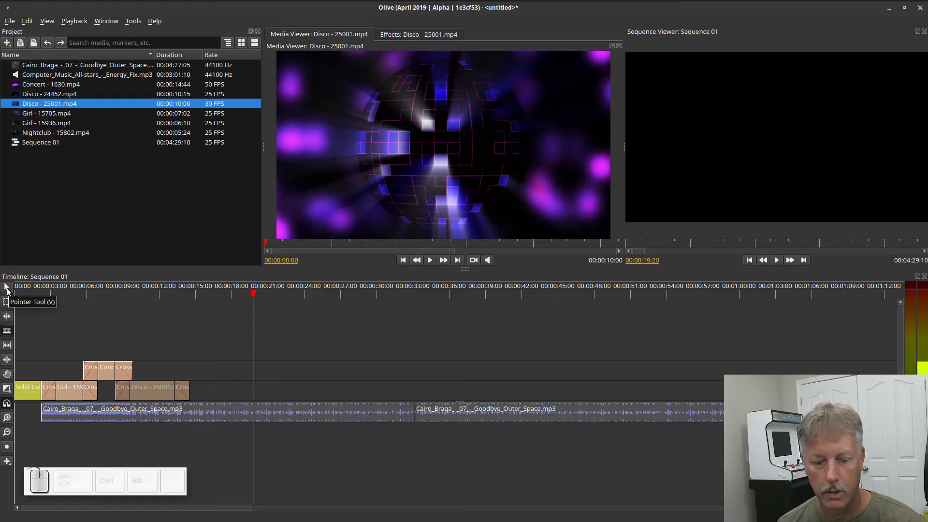
{"action": "left_click", "coordinate": [7, 288]}
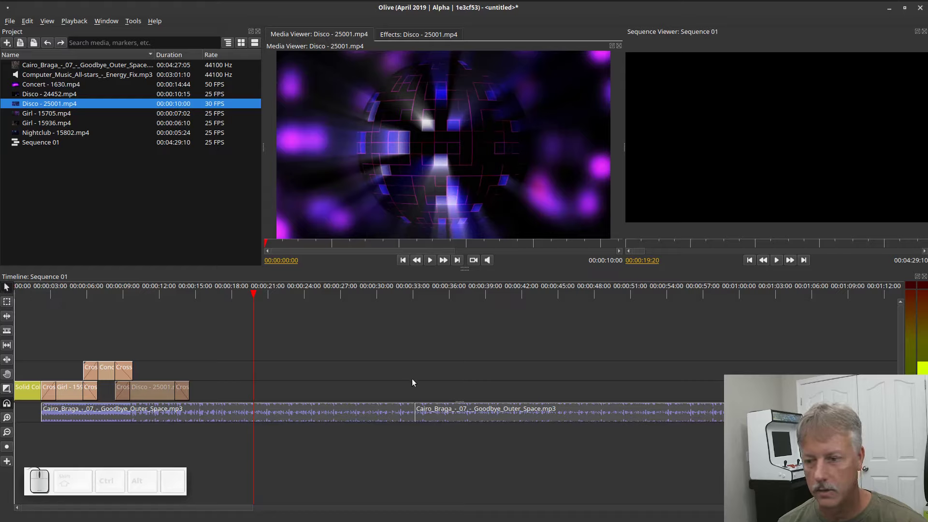
{"action": "left_click", "coordinate": [454, 414]}
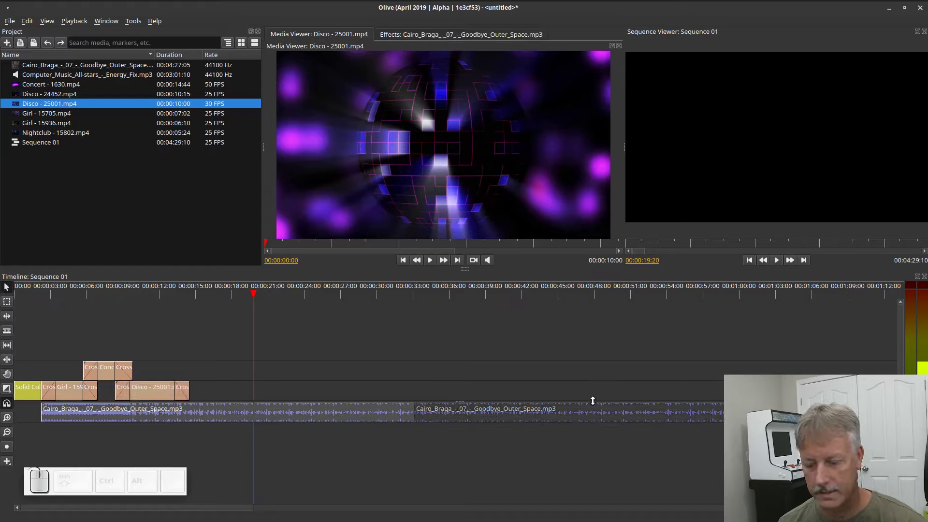
{"action": "key", "text": "Delete"}
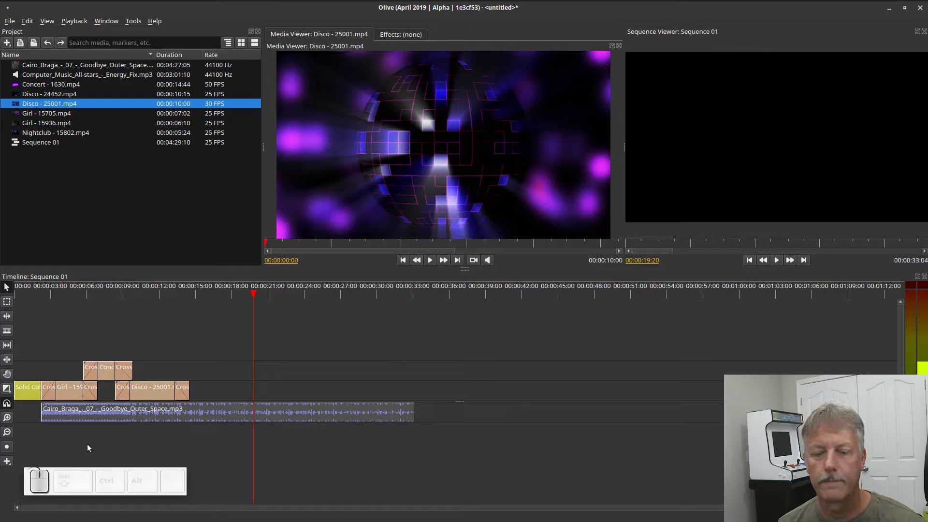
- Add a solid color clip about 2 seconds long on the lower video track, from the music's end to 00:00:35:09
{"action": "left_click", "coordinate": [6, 463]}
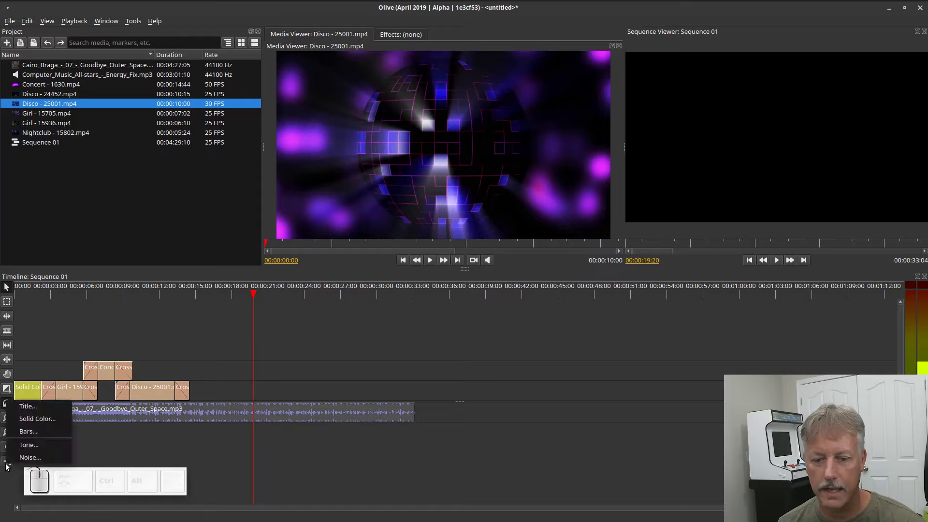
{"action": "left_click", "coordinate": [21, 421]}
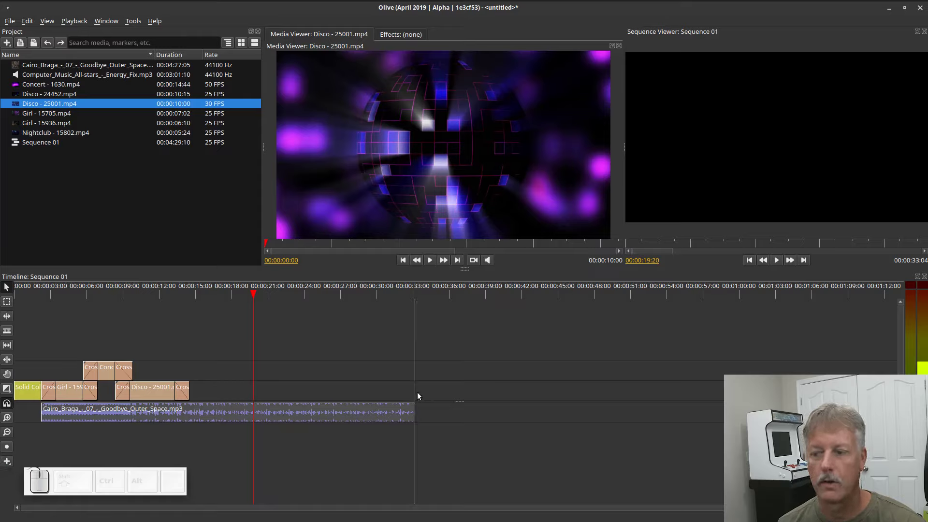
{"action": "left_click_drag", "start_coordinate": [417, 395], "coordinate": [441, 395]}
{"action": "left_click", "coordinate": [430, 392]}
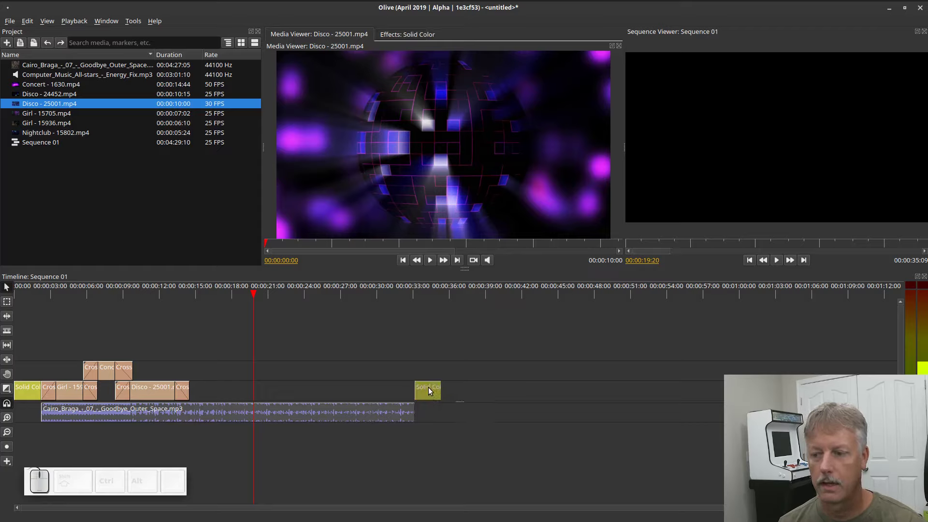
- Show the closing solid clip at 00:00:34:03 and set its color to black
{"action": "left_click", "coordinate": [426, 296]}
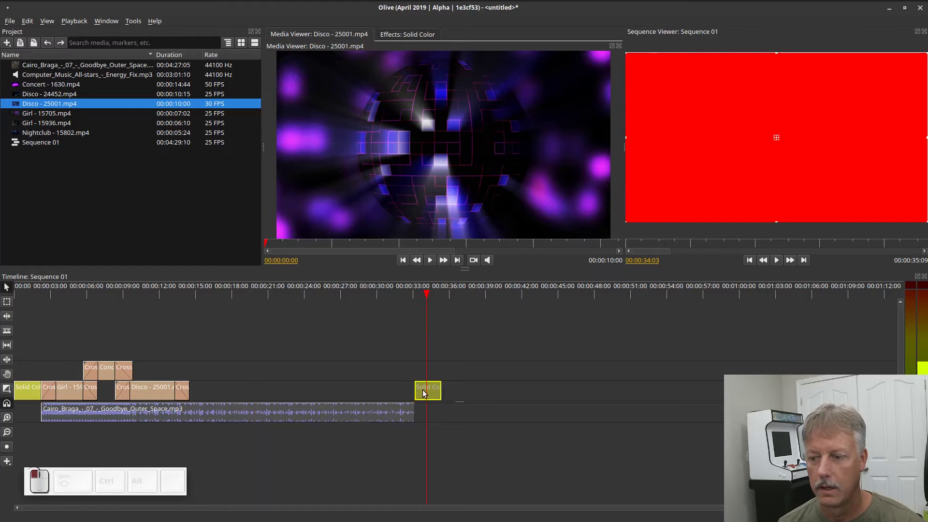
{"action": "left_click", "coordinate": [387, 36]}
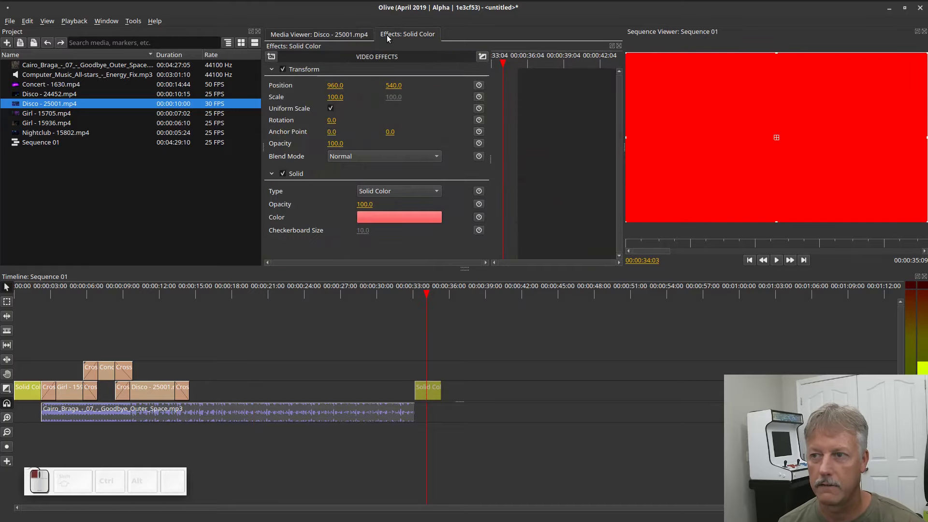
{"action": "left_click", "coordinate": [372, 219]}
{"action": "left_click", "coordinate": [363, 261]}
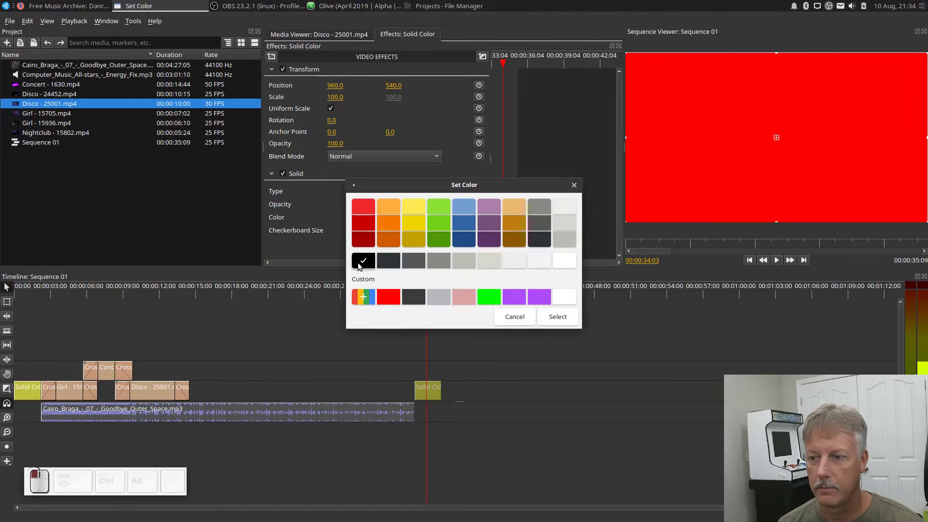
{"action": "left_click", "coordinate": [574, 320]}
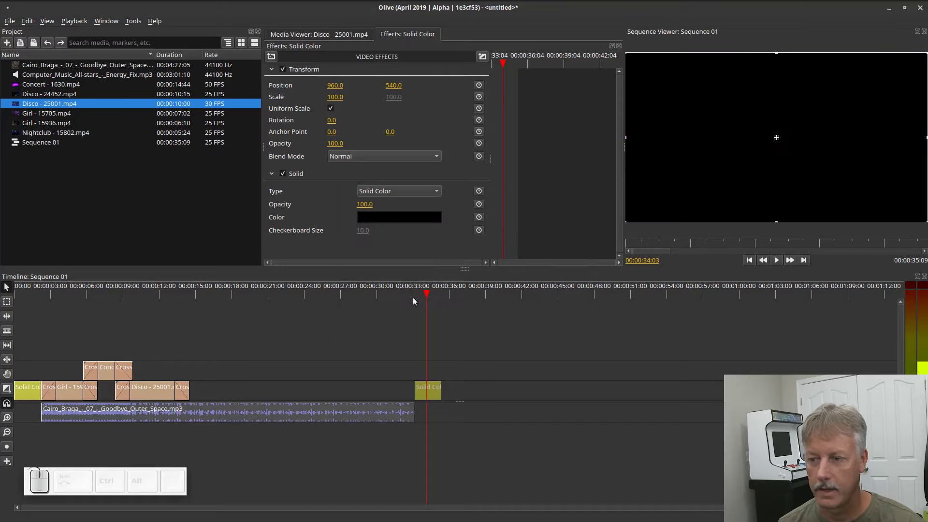
- Play the sequence from its start, then replay it from the girl clip's opening dissolve through the concert and disco clips
{"action": "left_click_drag", "start_coordinate": [427, 295], "coordinate": [12, 304]}
{"action": "key", "text": "space"}
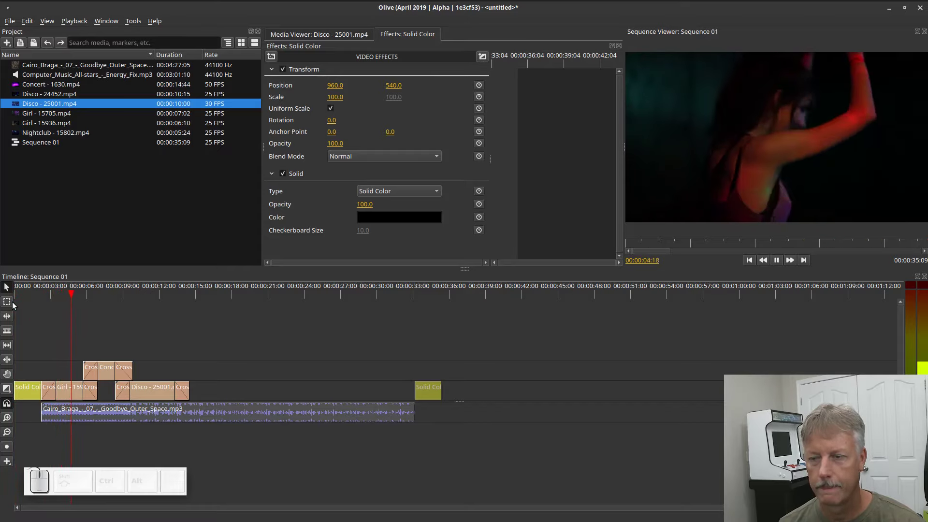
{"action": "key", "text": "space"}
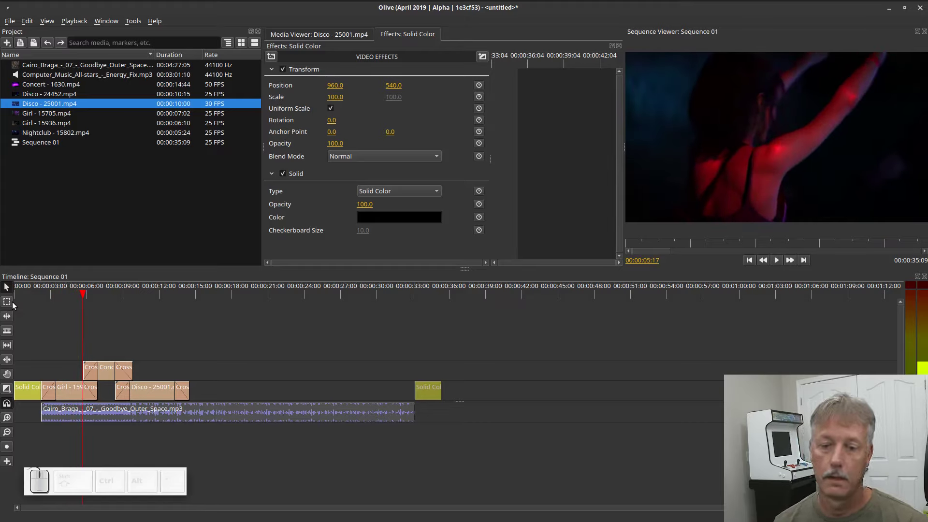
{"action": "left_click", "coordinate": [48, 294]}
{"action": "key", "text": "space"}
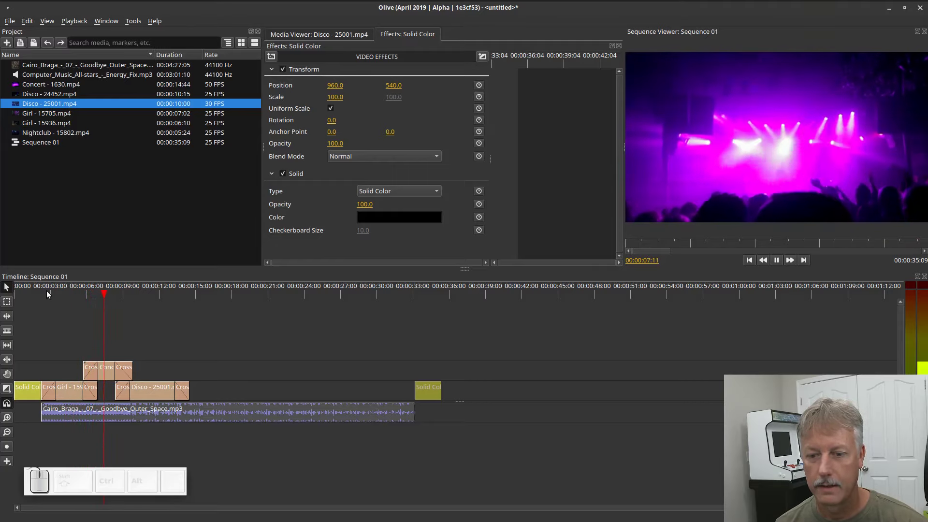
{"action": "key", "text": "space"}
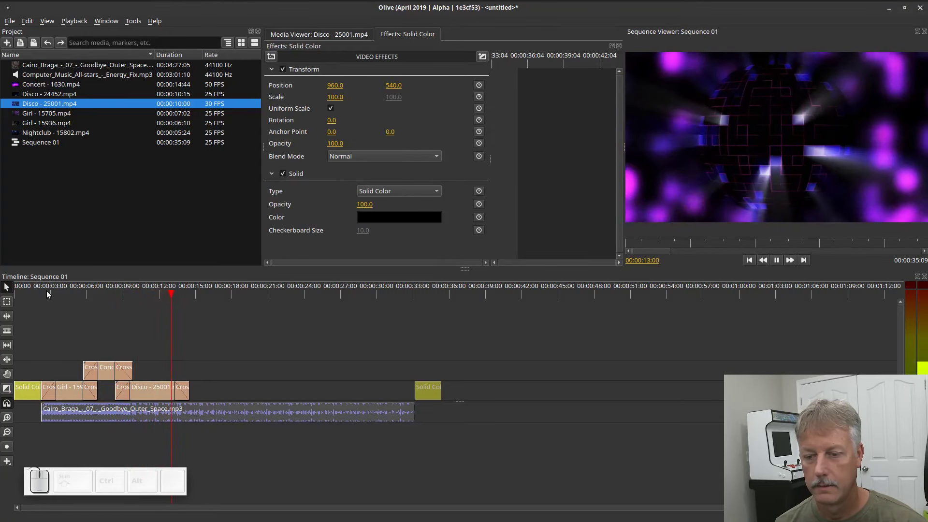
- Stop playback, then trim the end of the Disco - 25001 clip with its closing cross dissolve at 00:00:01:16
{"action": "key", "text": "space"}
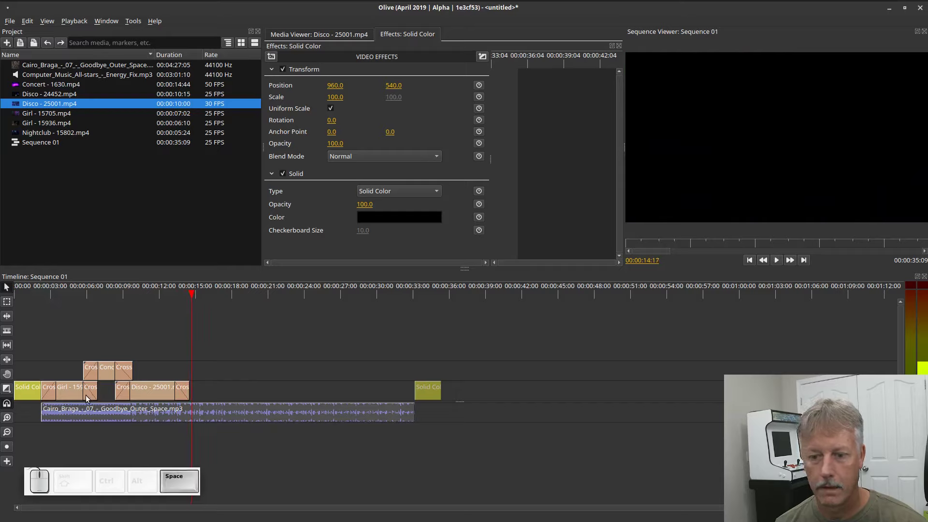
{"action": "mouse_move", "coordinate": [174, 389]}
{"action": "left_mouse_down"}
{"action": "mouse_move", "coordinate": [160, 389]}
{"action": "mouse_move", "coordinate": [178, 392]}
{"action": "left_mouse_up"}
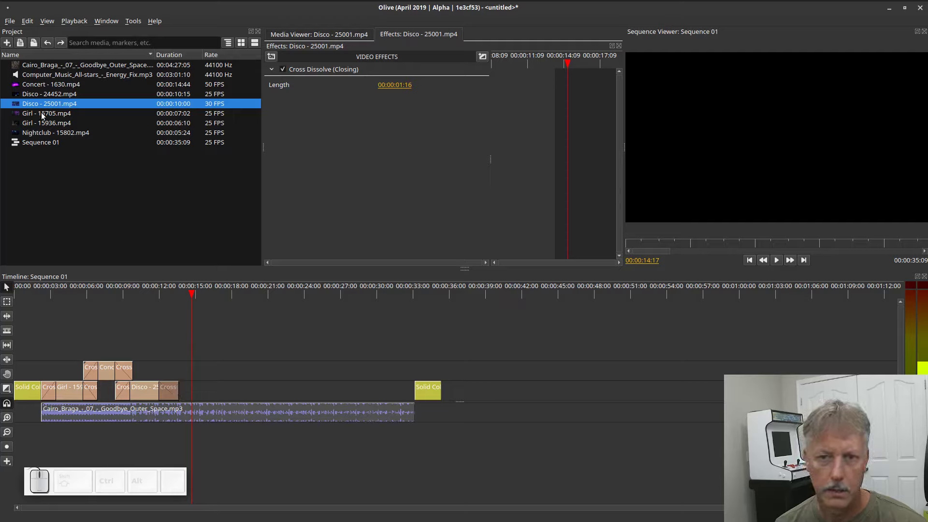
- Preview Girl - 15705.mp4 and place it on the upper video track from the start of the disco clip's closing dissolve
{"action": "left_click_drag", "start_coordinate": [42, 116], "coordinate": [77, 132]}
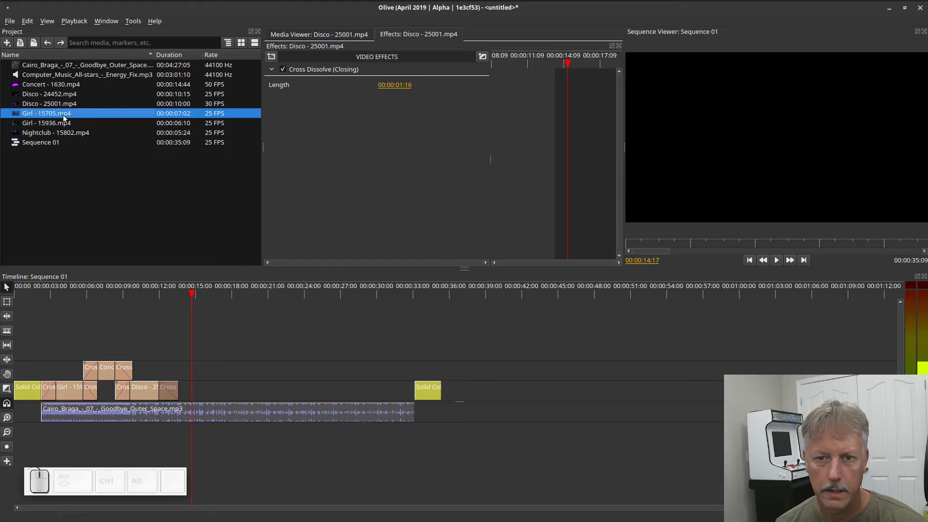
{"action": "double_click", "coordinate": [63, 118]}
{"action": "left_click", "coordinate": [315, 35]}
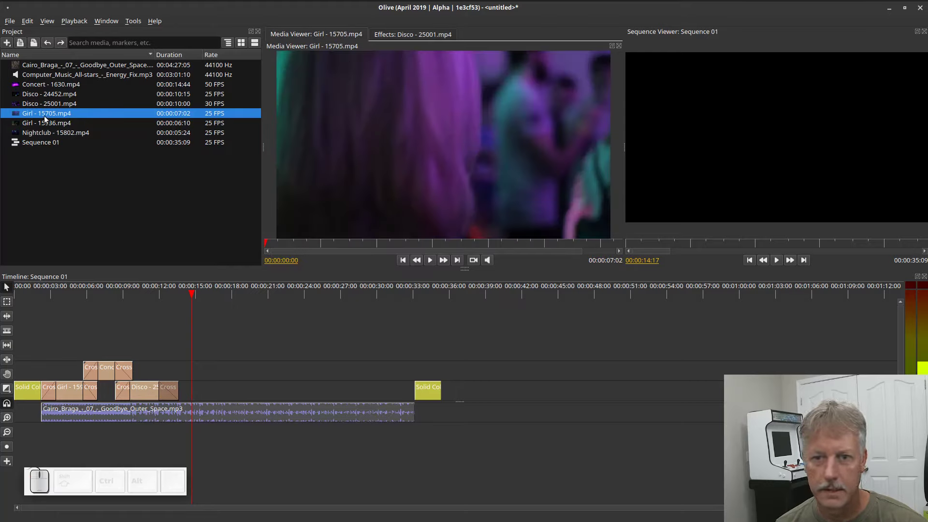
{"action": "left_click_drag", "start_coordinate": [45, 118], "coordinate": [183, 372]}
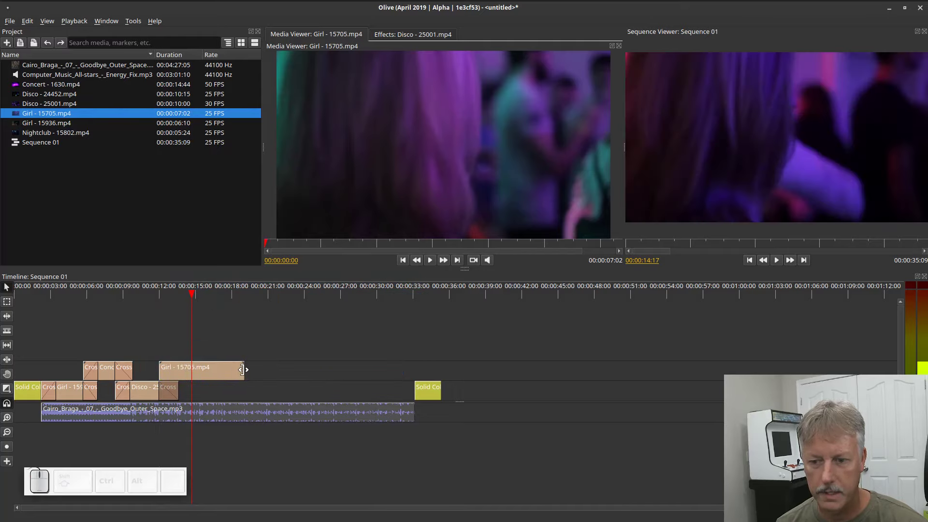
- Trim the Girl - 15705 clip to end at 00:00:17:13 and add cross dissolves to both of its ends
{"action": "left_click", "coordinate": [242, 370]}
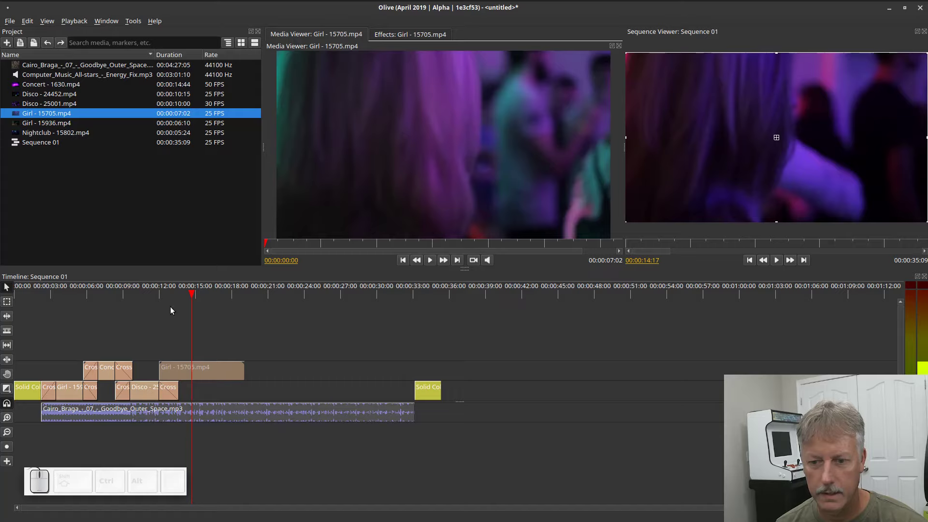
{"action": "left_click_drag", "start_coordinate": [190, 296], "coordinate": [225, 301]}
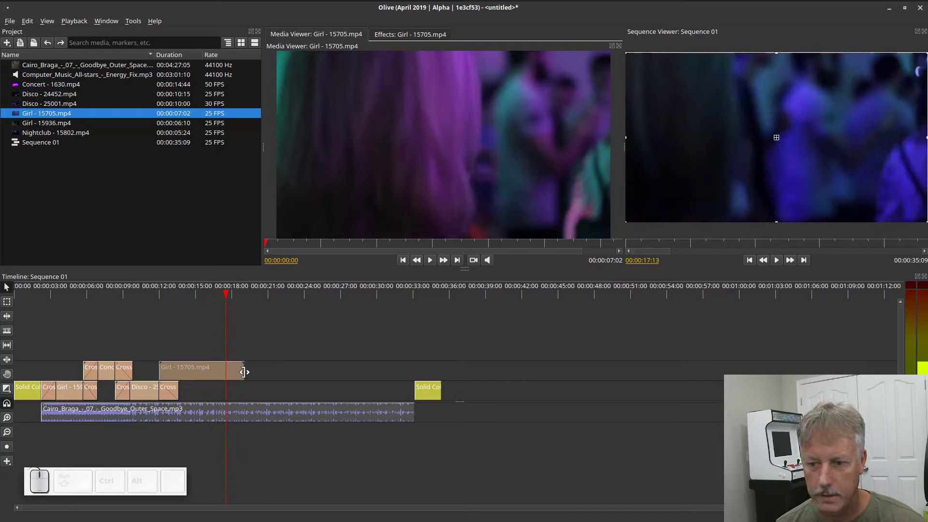
{"action": "left_click_drag", "start_coordinate": [243, 372], "coordinate": [226, 372]}
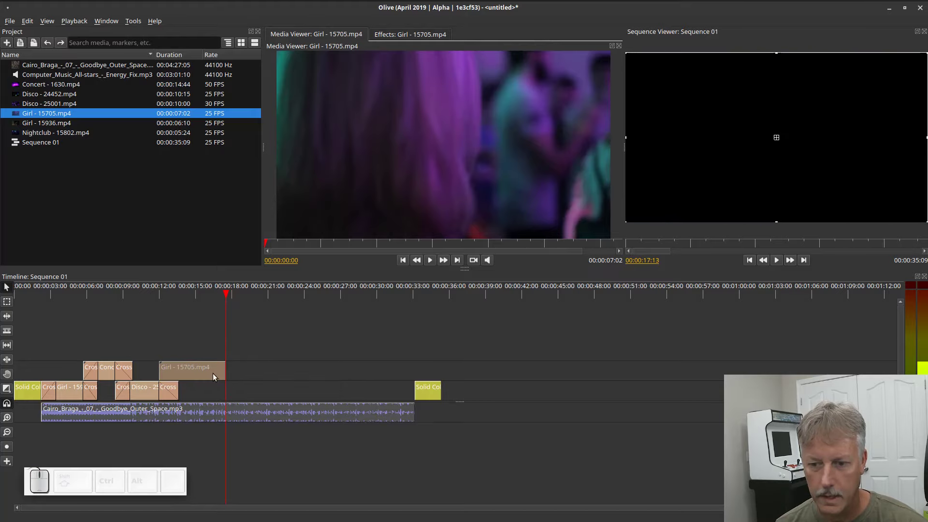
{"action": "right_click", "coordinate": [185, 375]}
{"action": "left_click", "coordinate": [203, 304]}
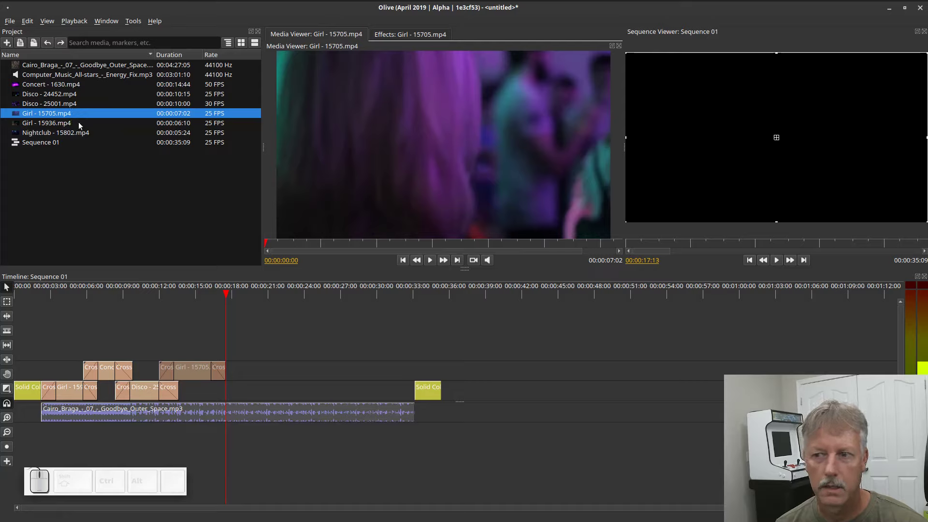
- Add Nightclub - 15802.mp4 to the lower video track from the start of Girl - 15705's closing dissolve, with cross dissolves at both ends
{"action": "double_click", "coordinate": [47, 135]}
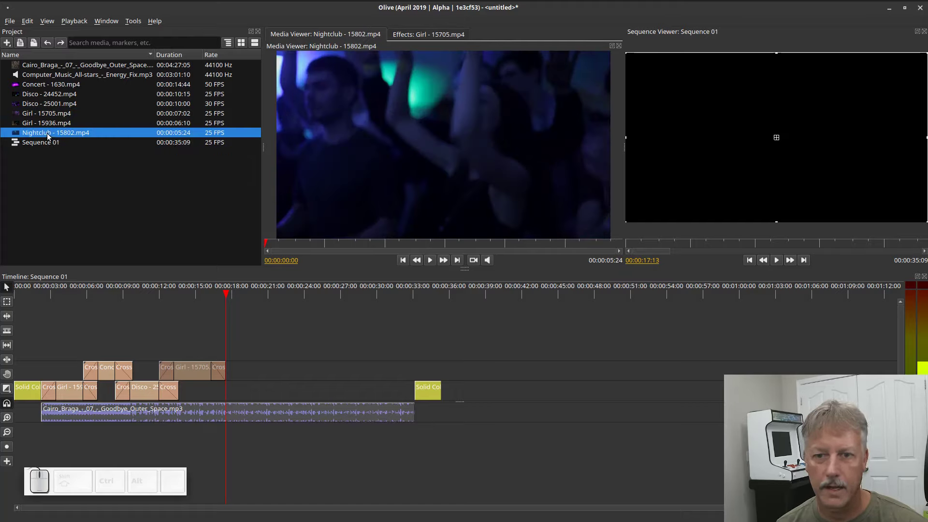
{"action": "left_click_drag", "start_coordinate": [49, 137], "coordinate": [233, 395]}
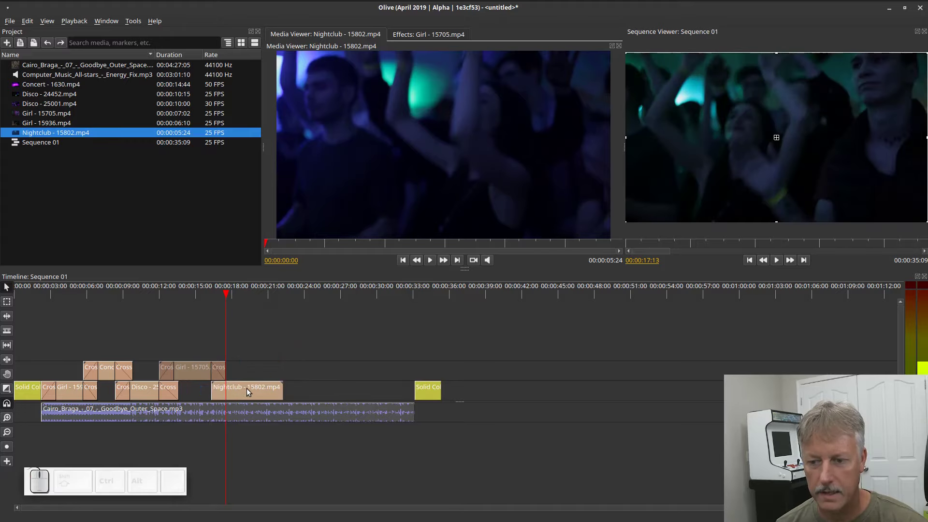
{"action": "right_click", "coordinate": [246, 391]}
{"action": "left_click", "coordinate": [289, 318]}
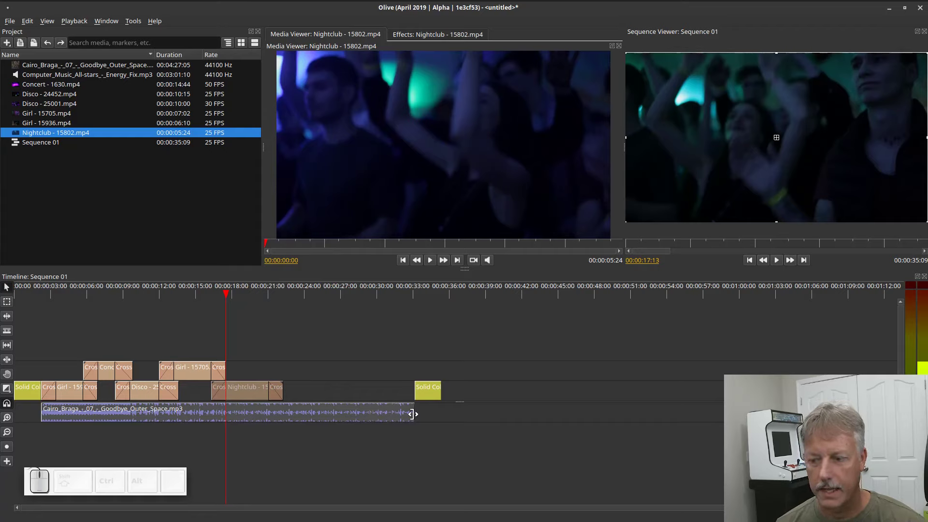
- Trim the music to end with the Nightclub clip at 00:00:22:07 and add linear fades to both of its ends
{"action": "left_click_drag", "start_coordinate": [412, 414], "coordinate": [282, 414]}
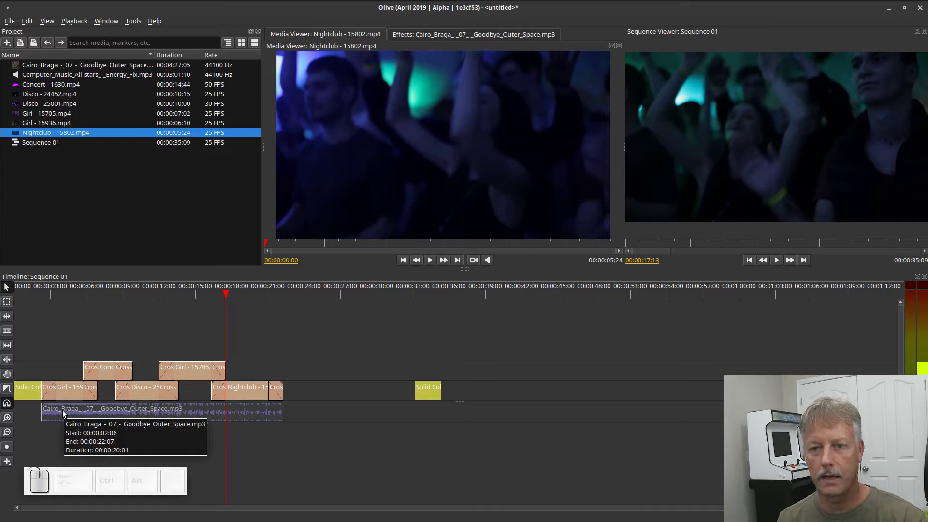
{"action": "right_click", "coordinate": [174, 411]}
{"action": "left_click", "coordinate": [207, 346]}
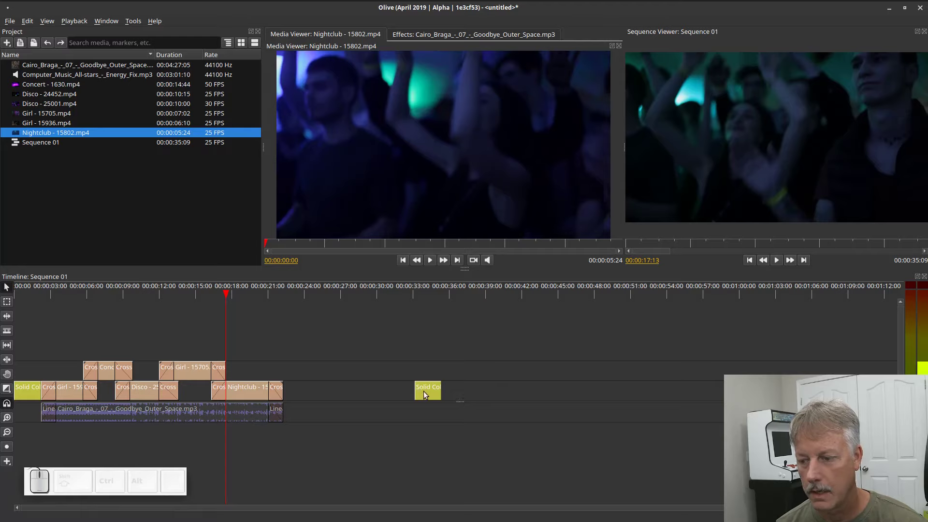
- Move the closing black solid directly after the Nightclub clip and shorten it so the sequence ends at 00:00:23:15
{"action": "left_click_drag", "start_coordinate": [423, 390], "coordinate": [299, 389]}
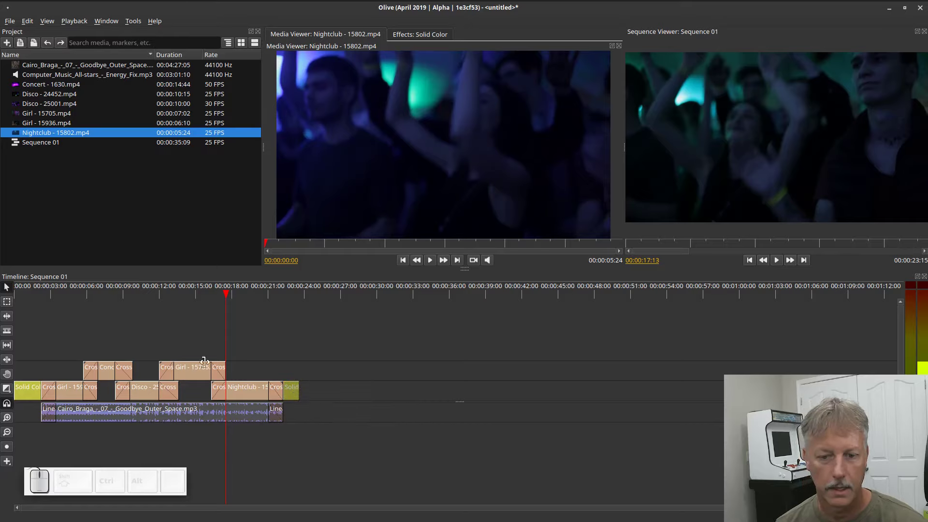
- Shorten the opening black solid and shift all the following clips and the music earlier to close the gap
{"action": "mouse_move", "coordinate": [17, 391]}
{"action": "left_mouse_down"}
{"action": "mouse_move", "coordinate": [27, 394]}
{"action": "mouse_move", "coordinate": [20, 394]}
{"action": "left_mouse_up"}
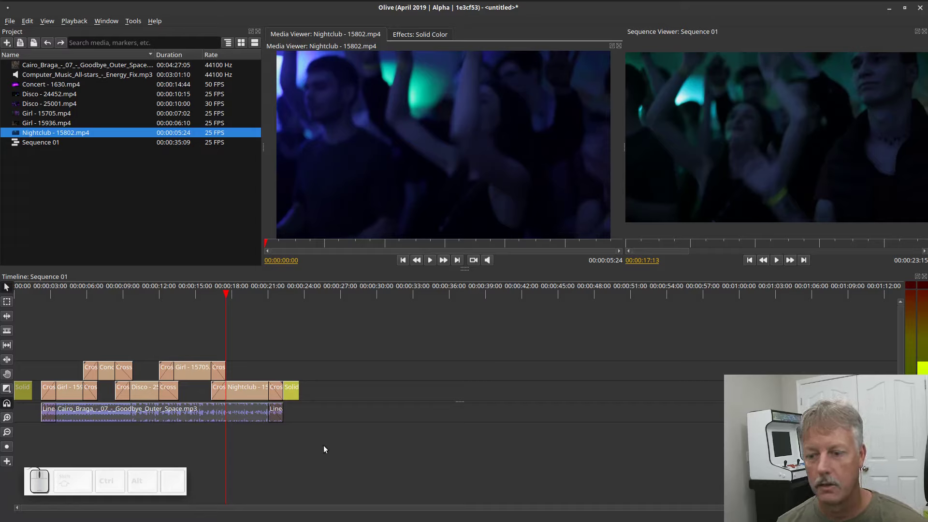
{"action": "left_click_drag", "start_coordinate": [323, 453], "coordinate": [39, 340]}
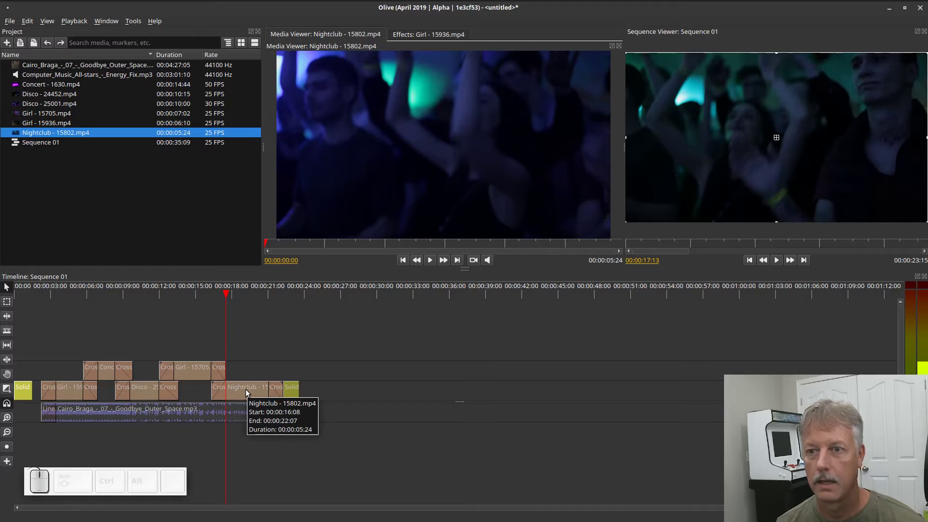
{"action": "left_click_drag", "start_coordinate": [245, 390], "coordinate": [236, 390]}
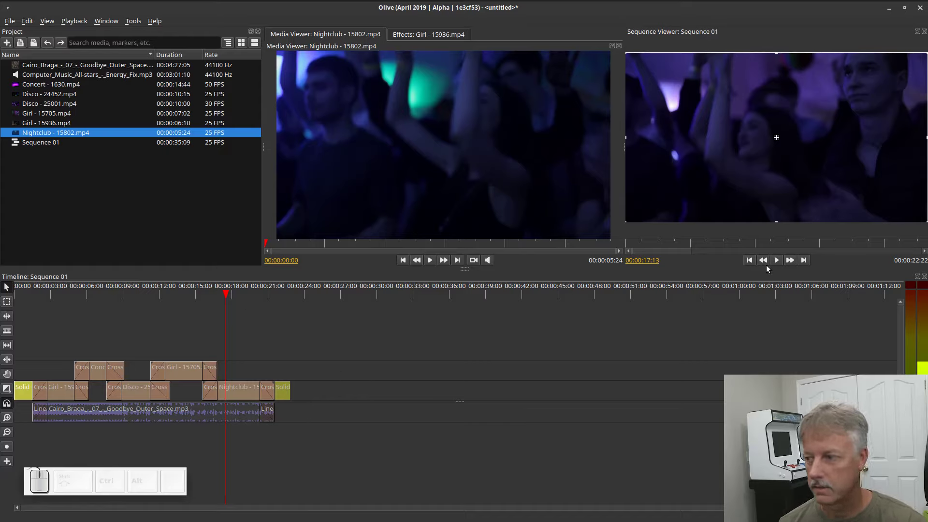
- Play the whole sequence from its start to review the edit
{"action": "left_click", "coordinate": [750, 260]}
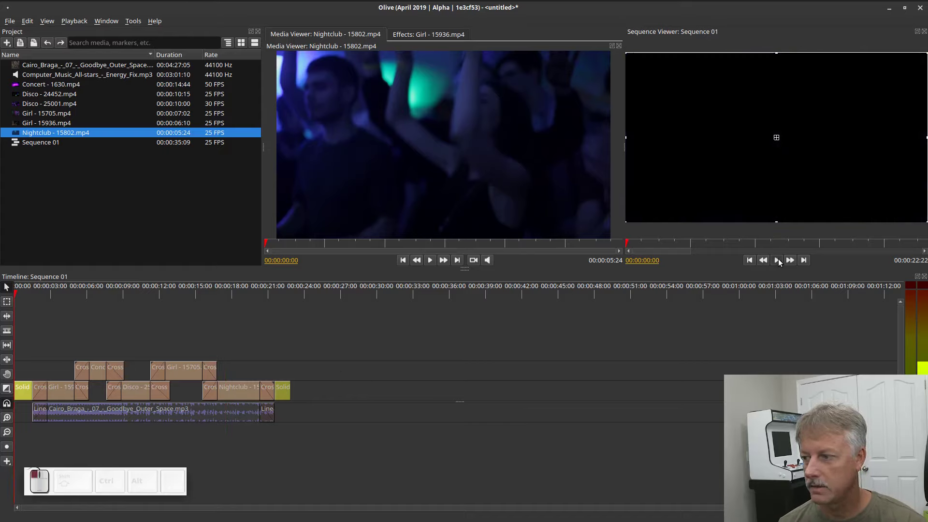
{"action": "left_click", "coordinate": [776, 260]}
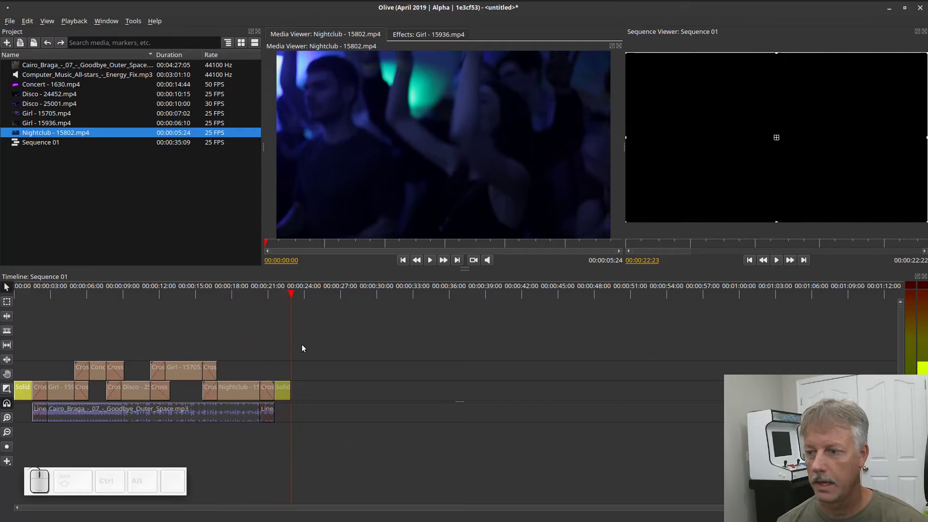
- Trim the end of the Concert - 1630 clip to line up with the end of the disco clip's opening dissolve
{"action": "left_click_drag", "start_coordinate": [124, 371], "coordinate": [117, 371]}
{"action": "left_click", "coordinate": [189, 306]}
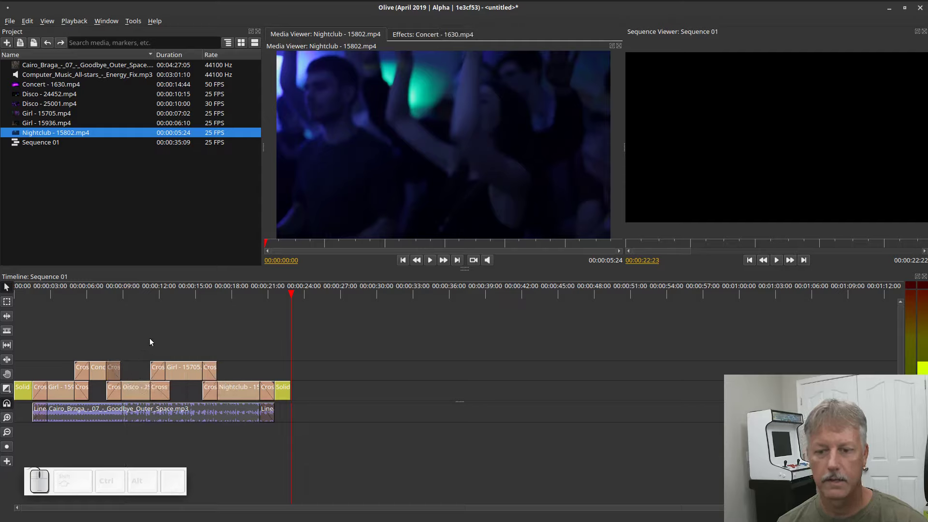
{"action": "left_click", "coordinate": [150, 338]}
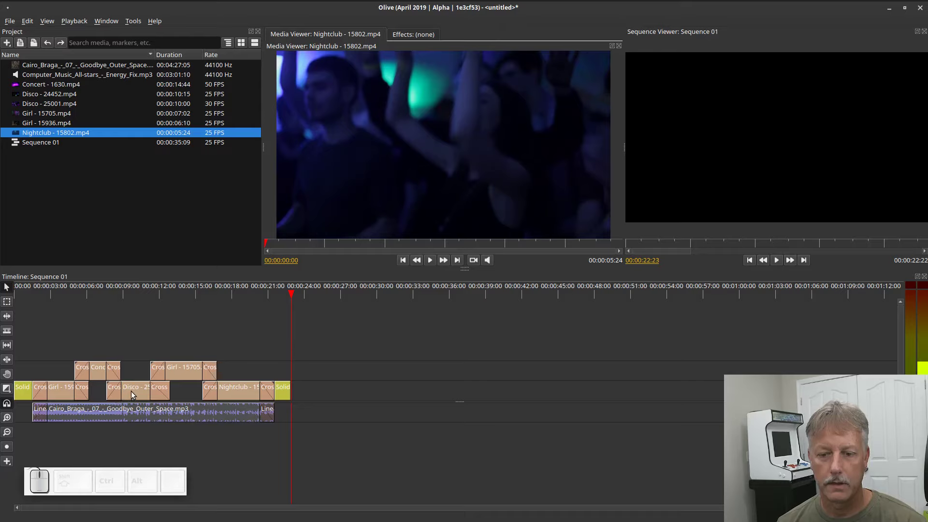
- Show the sequence at 00:00:08:21 and add a Text effect to the Disco - 25001 clip
{"action": "left_click_drag", "start_coordinate": [152, 292], "coordinate": [121, 293]}
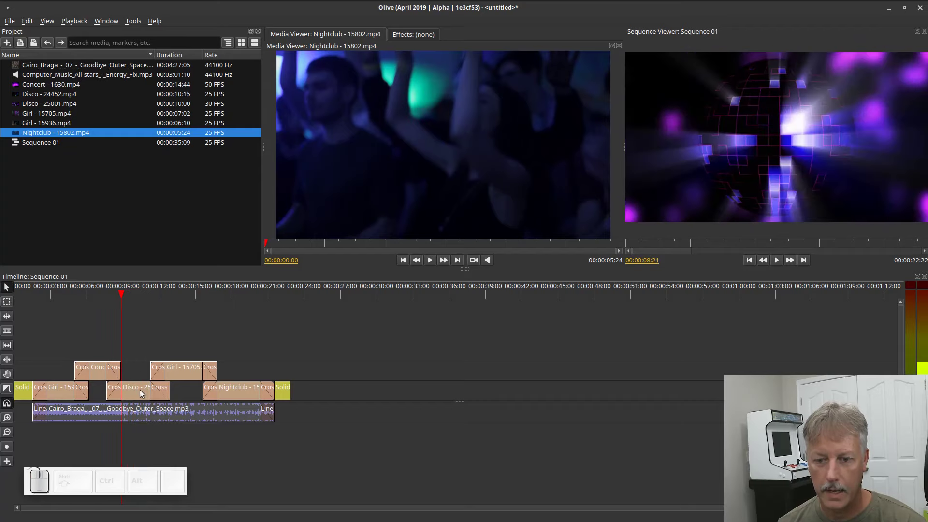
{"action": "left_click", "coordinate": [136, 392]}
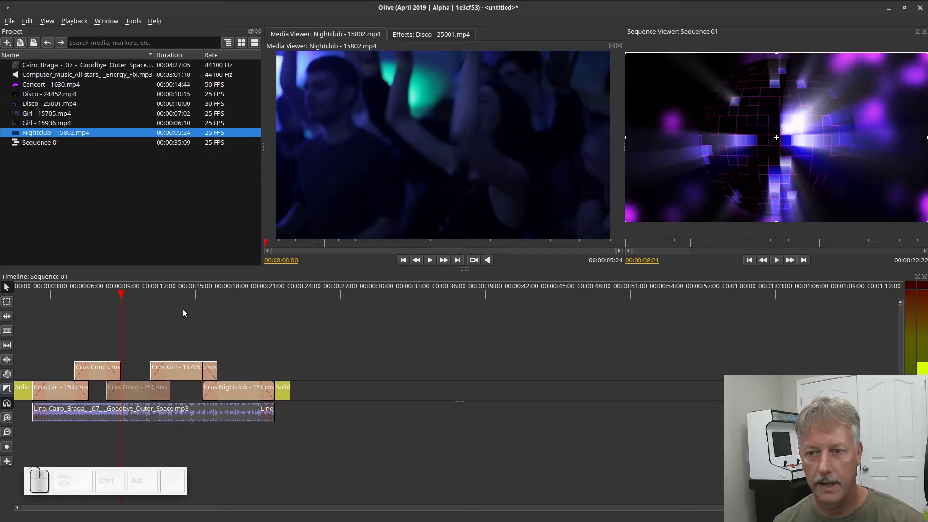
{"action": "left_click", "coordinate": [430, 34]}
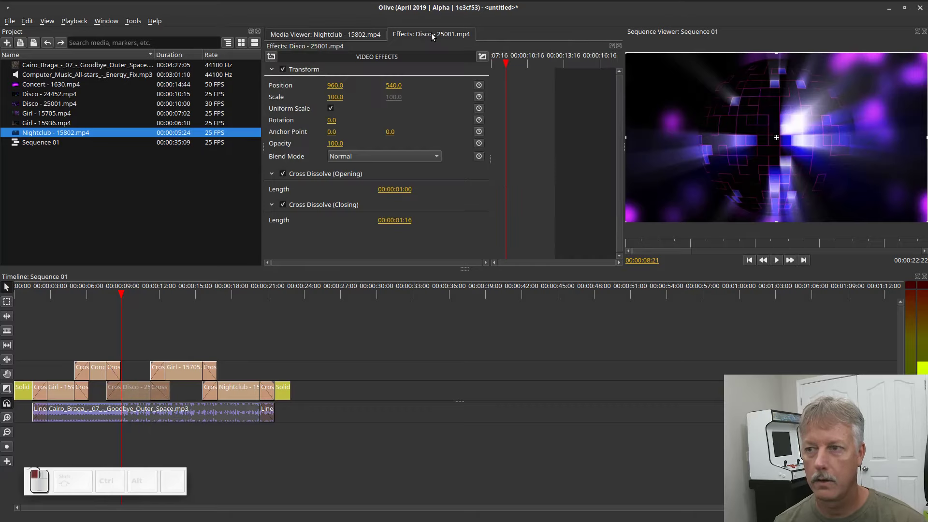
{"action": "left_click", "coordinate": [271, 57]}
{"action": "mouse_move", "coordinate": [324, 153]}
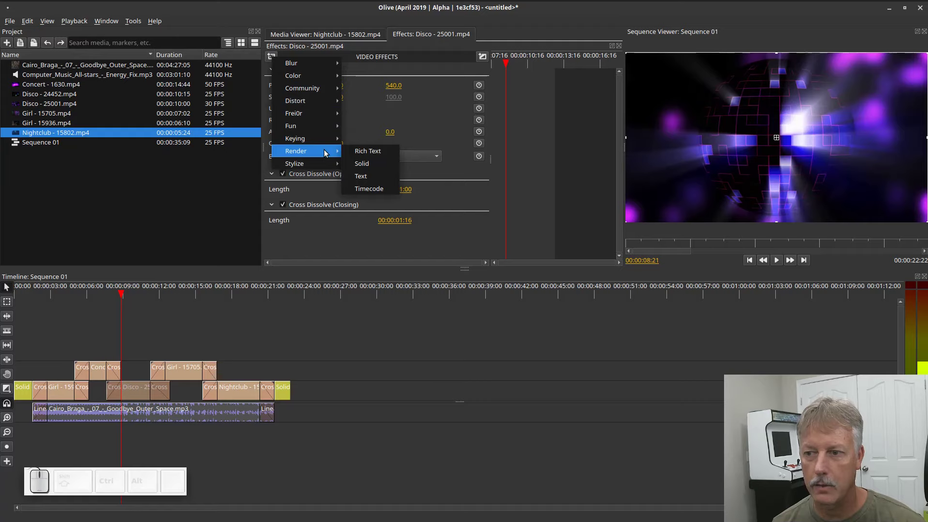
{"action": "left_click", "coordinate": [378, 177]}
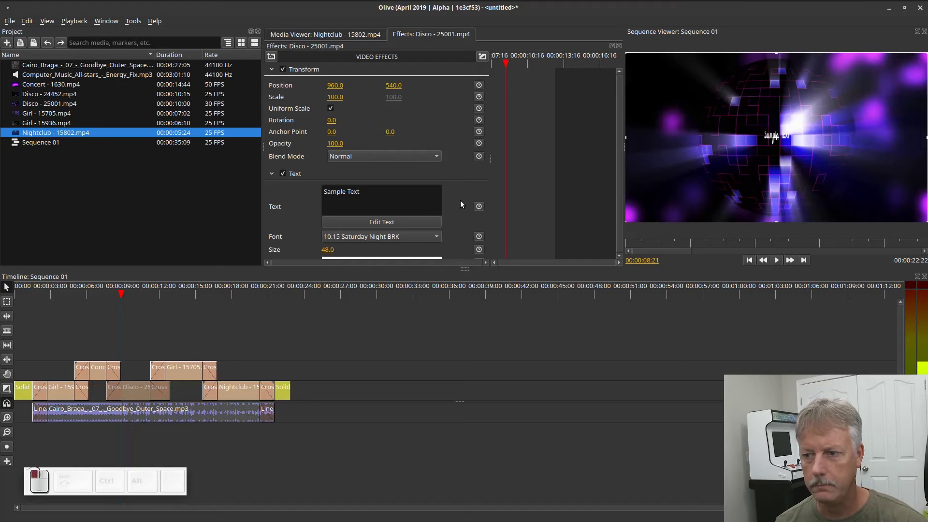
- Set the disco clip's text font to AirCut and its wording to "Party 2019"
{"action": "left_click", "coordinate": [436, 237]}
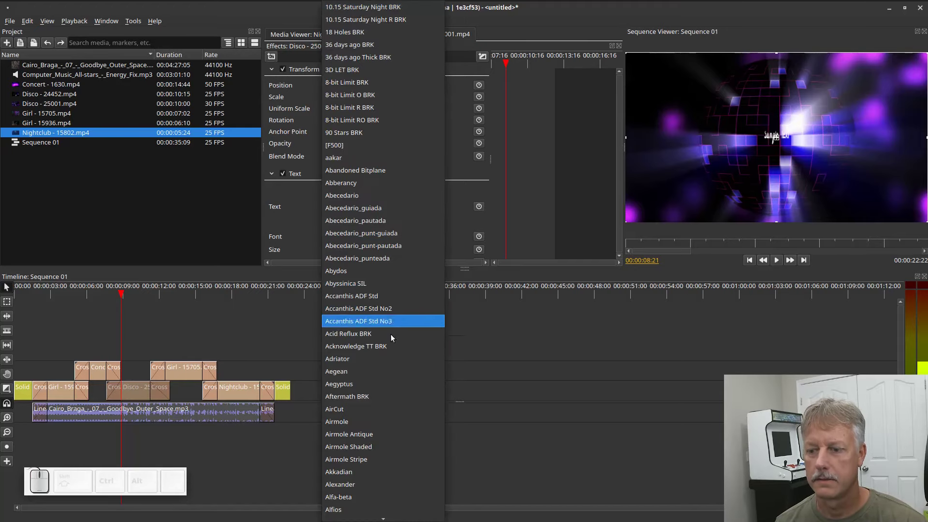
{"action": "left_click", "coordinate": [363, 411]}
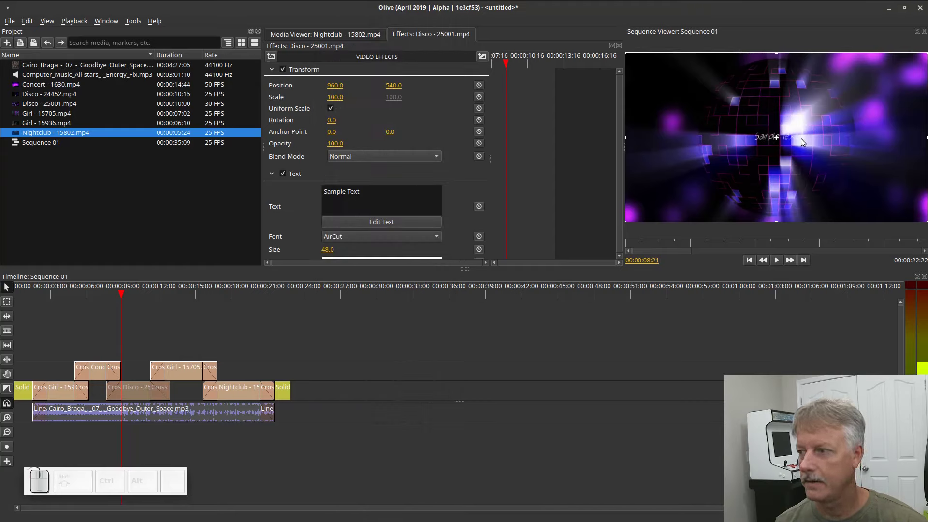
{"action": "triple_click", "coordinate": [387, 195]}
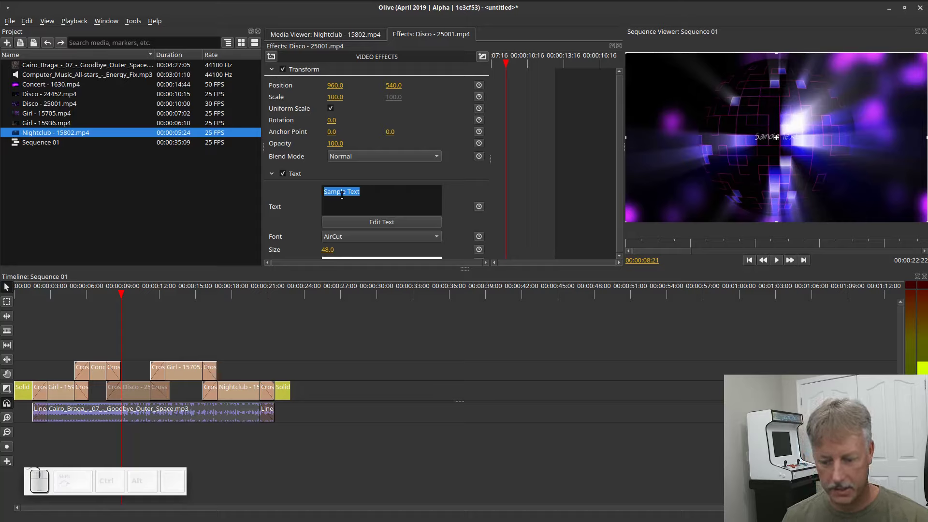
{"action": "type", "text": "Party 2"}
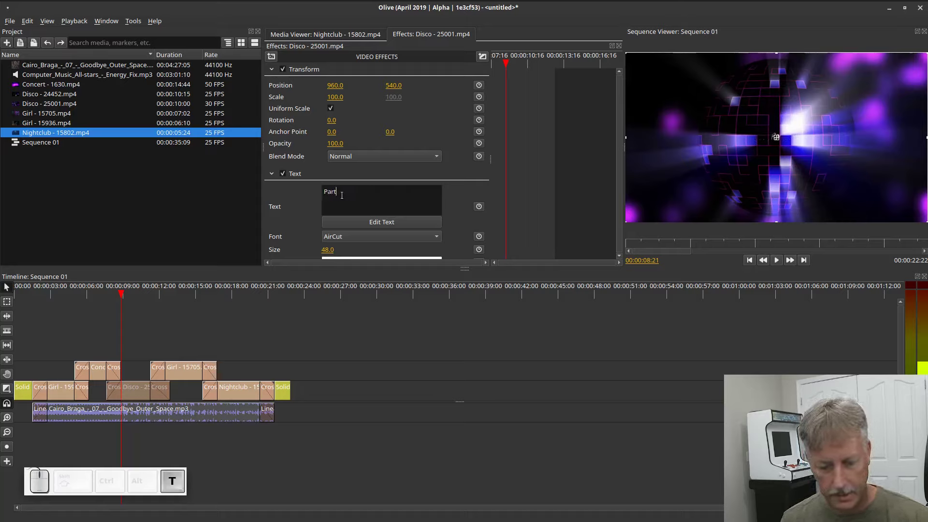
{"action": "type", "text": "019"}
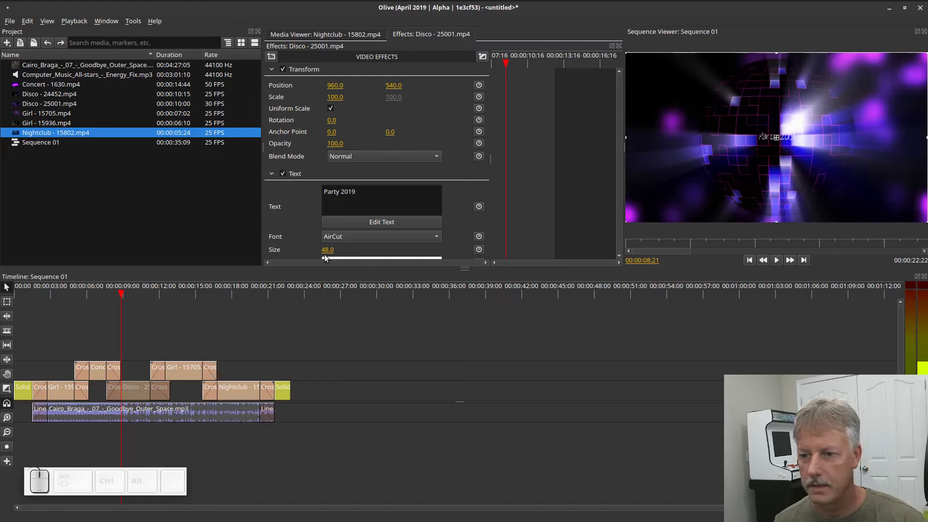
- Set the disco clip's "Party 2019" text size to 301 and its color to green
{"action": "scroll", "coordinate": [338, 212], "scroll_direction": "down", "scroll_amount": 2}
{"action": "mouse_move", "coordinate": [327, 190]}
{"action": "left_mouse_down"}
{"action": "mouse_move", "coordinate": [460, 190]}
{"action": "mouse_move", "coordinate": [327, 188]}
{"action": "left_mouse_up"}
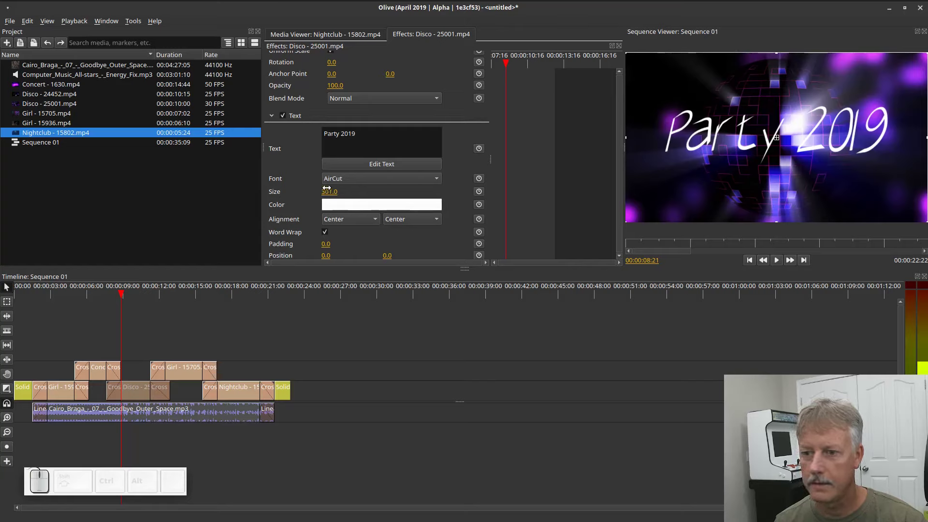
{"action": "left_click", "coordinate": [373, 207]}
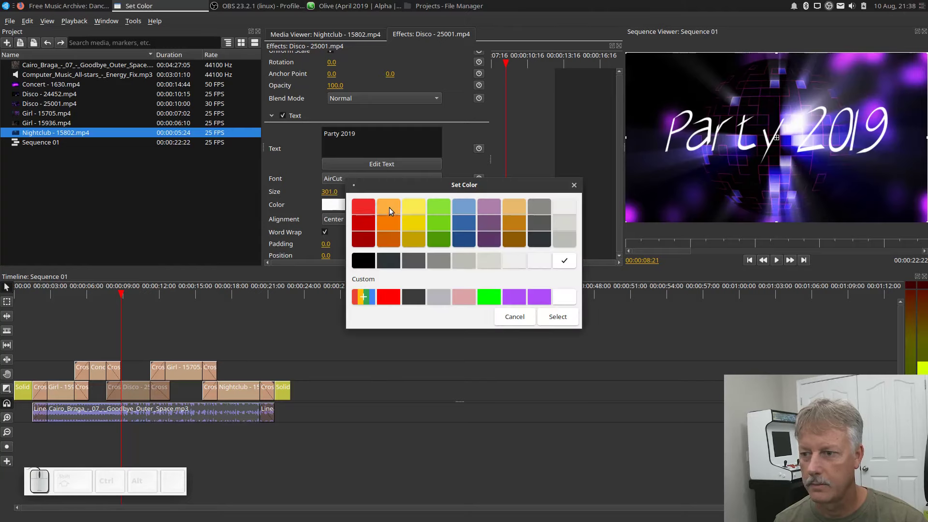
{"action": "left_click", "coordinate": [439, 224]}
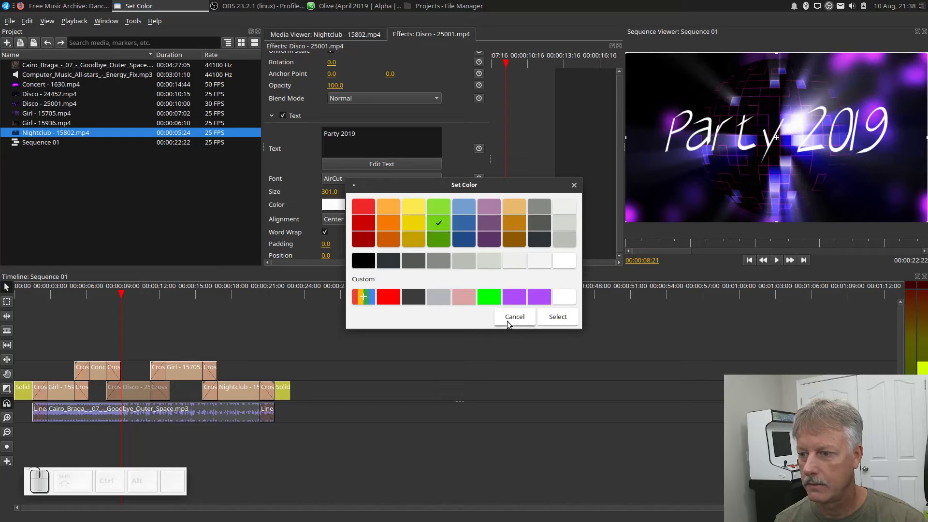
{"action": "left_click", "coordinate": [564, 322]}
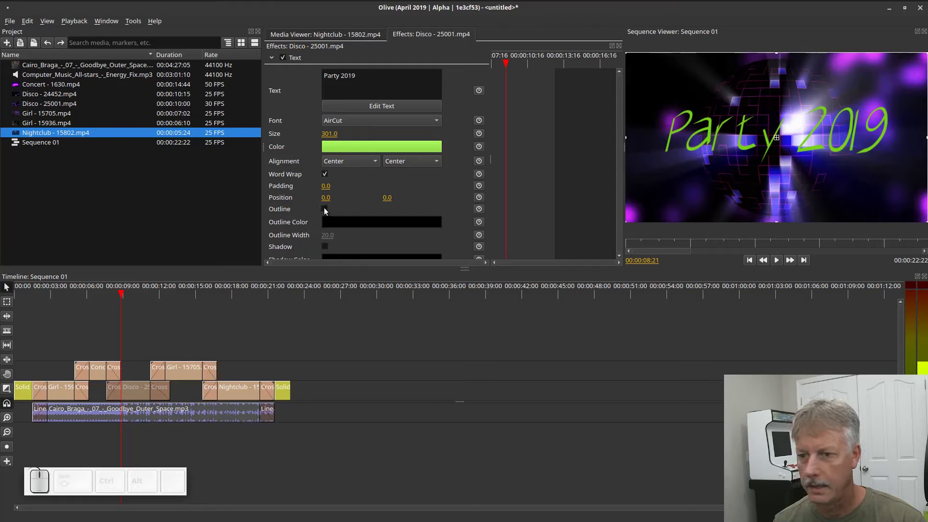
- Turn on the "Party 2019" text's outline, trying light yellow before setting the outline color back to black
{"action": "left_click", "coordinate": [324, 209]}
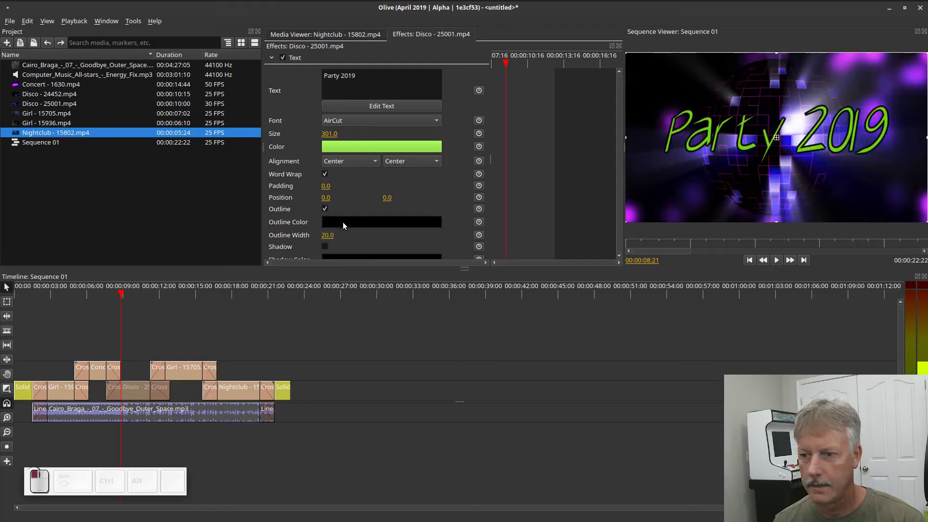
{"action": "left_click", "coordinate": [343, 222]}
{"action": "left_click", "coordinate": [417, 206]}
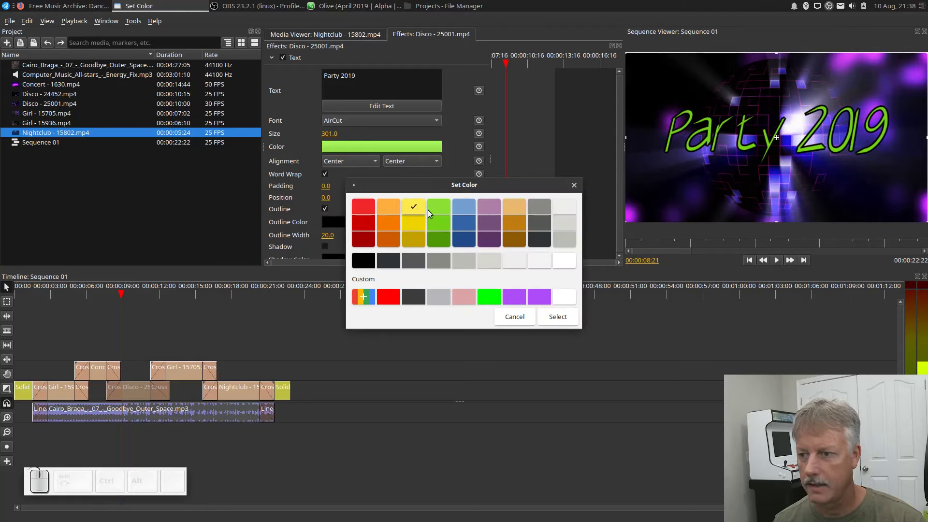
{"action": "left_click", "coordinate": [557, 317]}
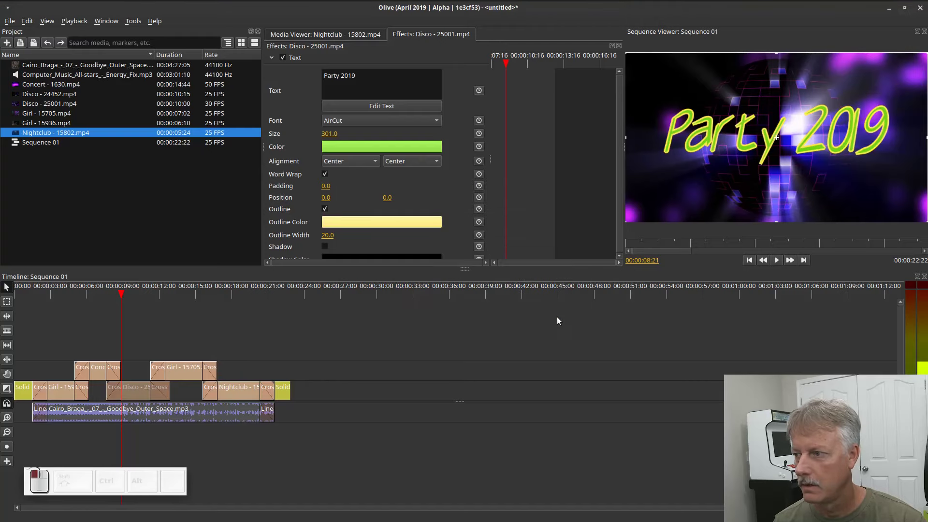
{"action": "left_click", "coordinate": [373, 221]}
{"action": "left_click", "coordinate": [364, 261]}
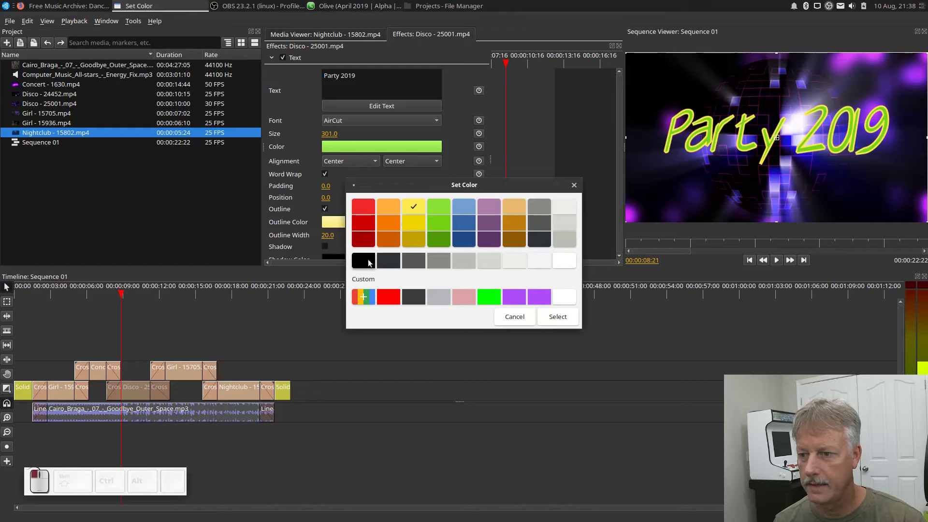
{"action": "left_click", "coordinate": [556, 316]}
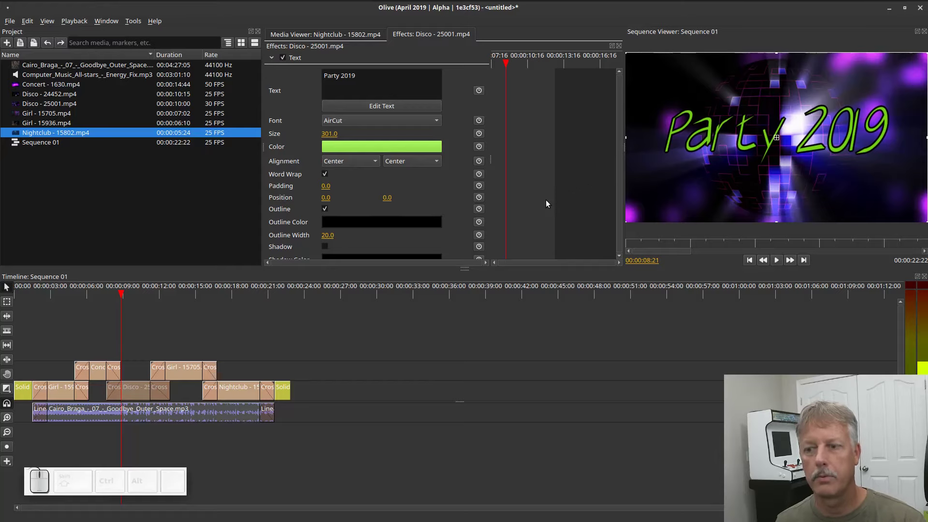
- Turn on the "Party 2019" text's shadow and set the shadow color to blue
{"action": "scroll", "coordinate": [547, 200], "scroll_direction": "down", "scroll_amount": 2}
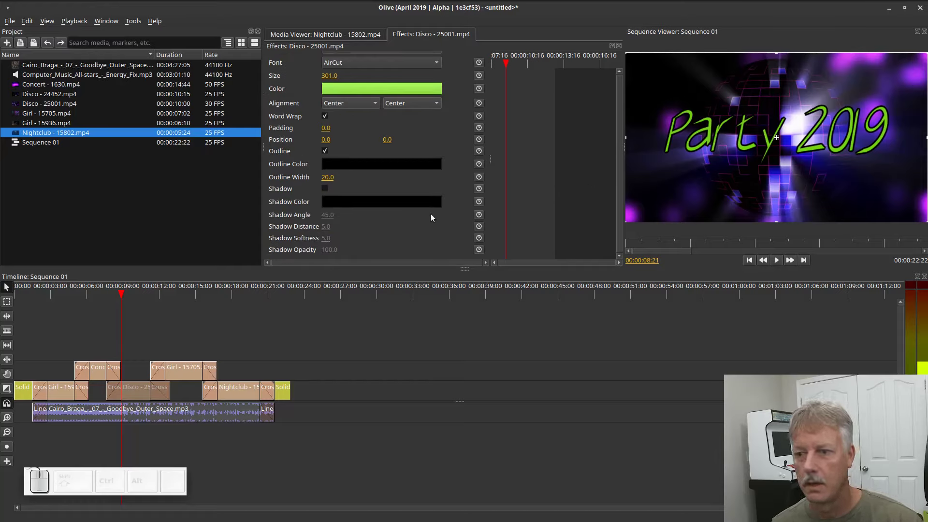
{"action": "left_click", "coordinate": [325, 189]}
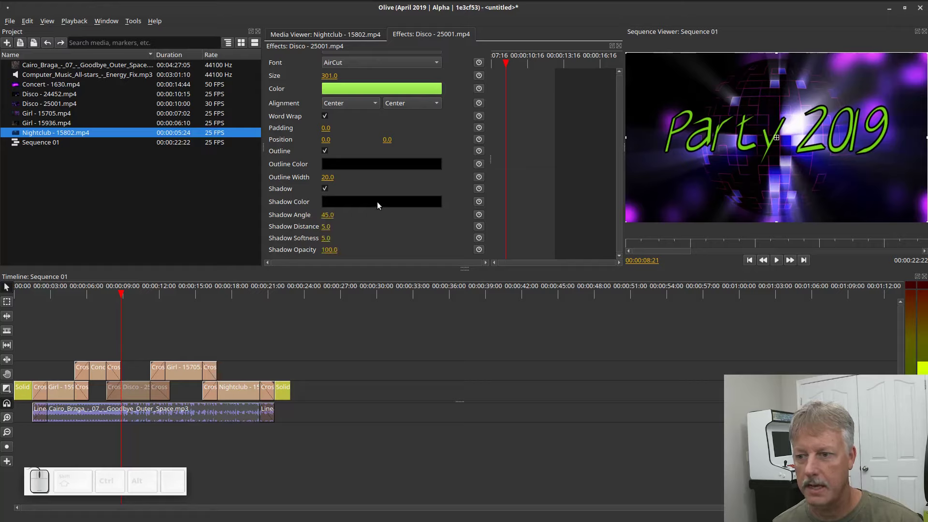
{"action": "left_click", "coordinate": [377, 202]}
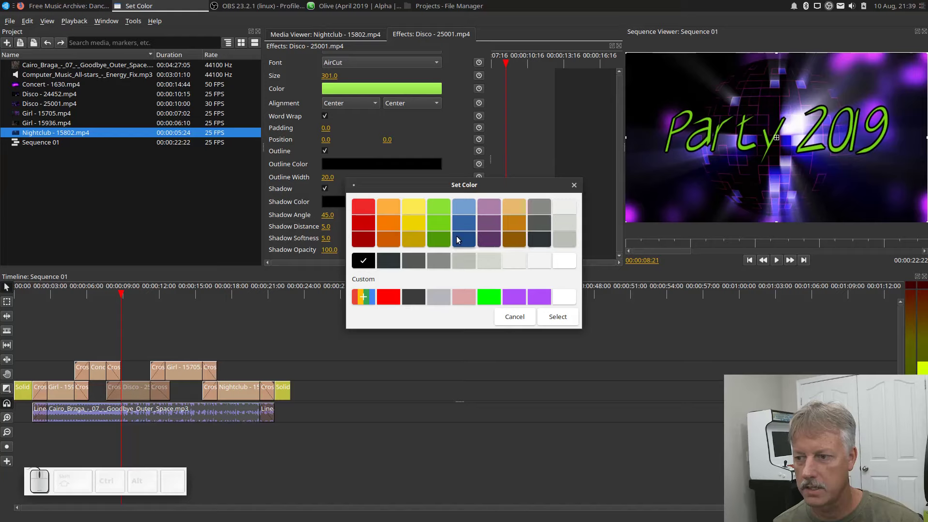
{"action": "left_click", "coordinate": [457, 237]}
{"action": "left_click", "coordinate": [564, 319]}
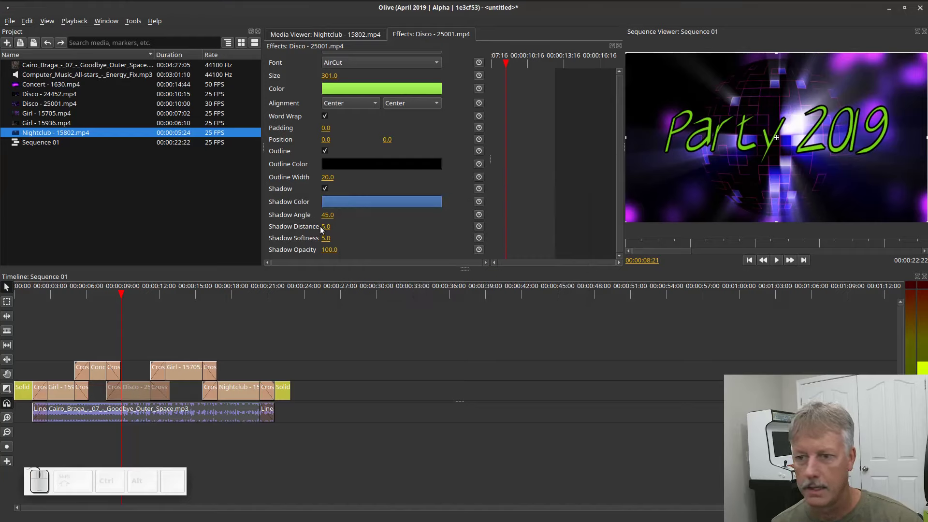
- Set the text's shadow distance to 21, shadow angle to 50 and shadow opacity to 74, leaving the softness at 5
{"action": "left_click_drag", "start_coordinate": [323, 225], "coordinate": [334, 226]}
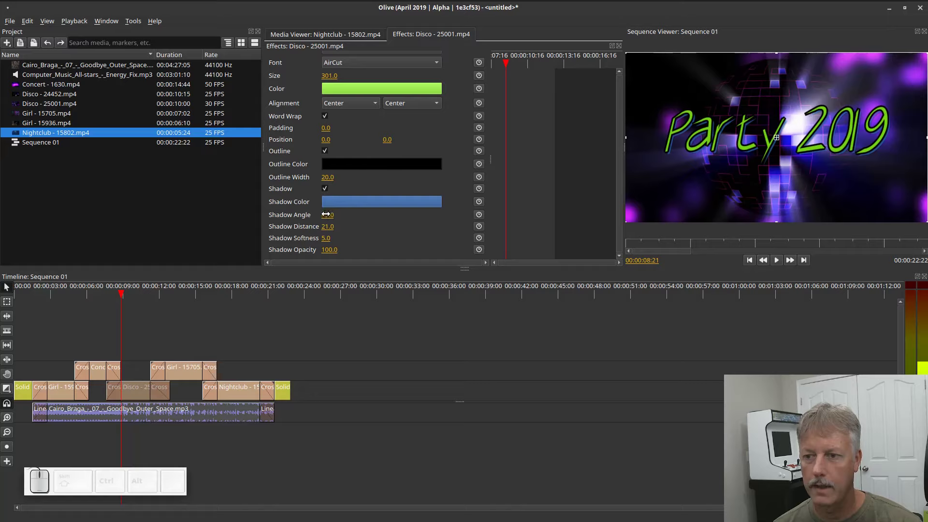
{"action": "left_click_drag", "start_coordinate": [326, 214], "coordinate": [376, 214]}
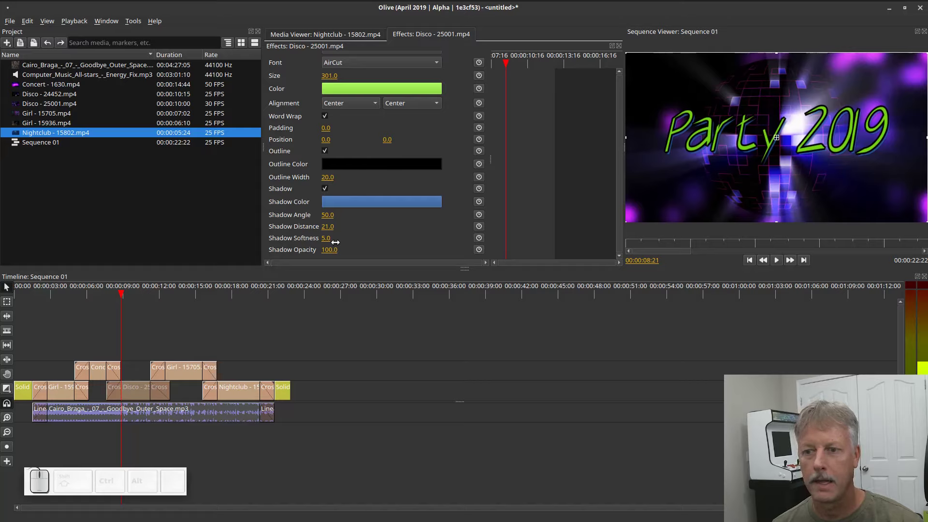
{"action": "mouse_move", "coordinate": [323, 239]}
{"action": "left_mouse_down"}
{"action": "mouse_move", "coordinate": [313, 239]}
{"action": "mouse_move", "coordinate": [332, 229]}
{"action": "left_mouse_up"}
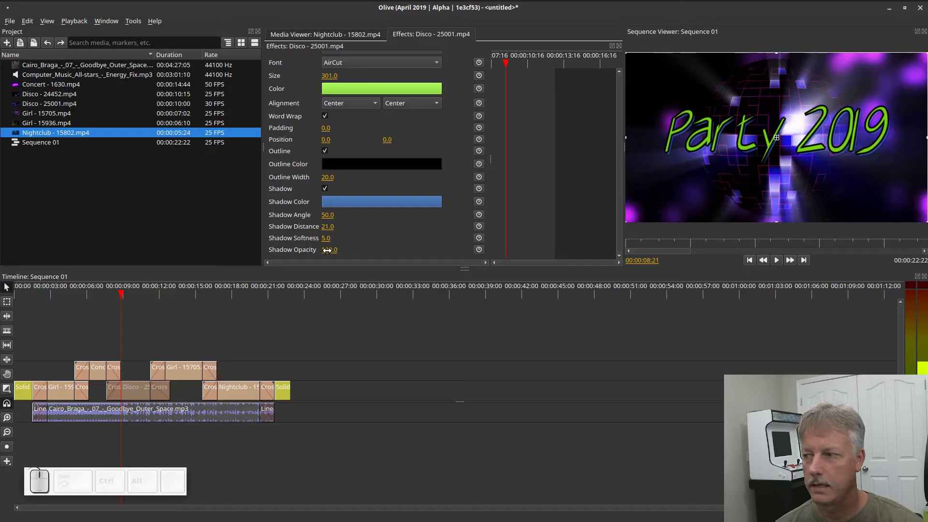
{"action": "mouse_move", "coordinate": [327, 250]}
{"action": "left_mouse_down"}
{"action": "mouse_move", "coordinate": [295, 250]}
{"action": "mouse_move", "coordinate": [327, 250]}
{"action": "mouse_move", "coordinate": [314, 249]}
{"action": "left_mouse_up"}
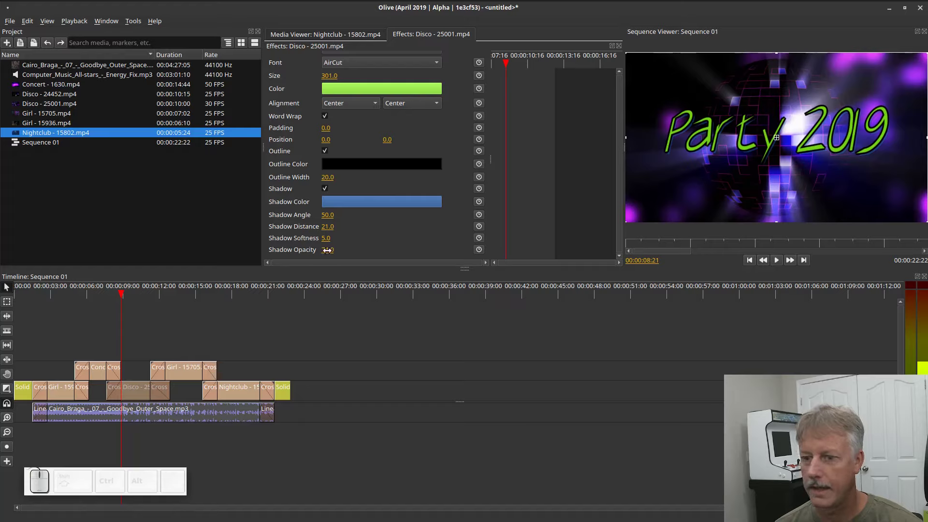
- Play the sequence from the disco clip's opening dissolve through its closing dissolve to review how the title fades in and out
{"action": "left_click", "coordinate": [62, 294]}
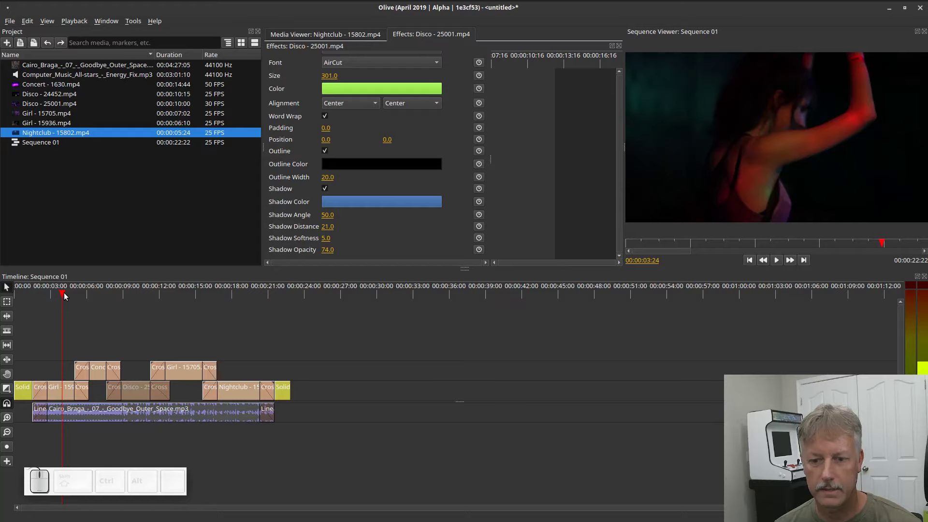
{"action": "left_click", "coordinate": [121, 293]}
{"action": "left_click", "coordinate": [108, 292]}
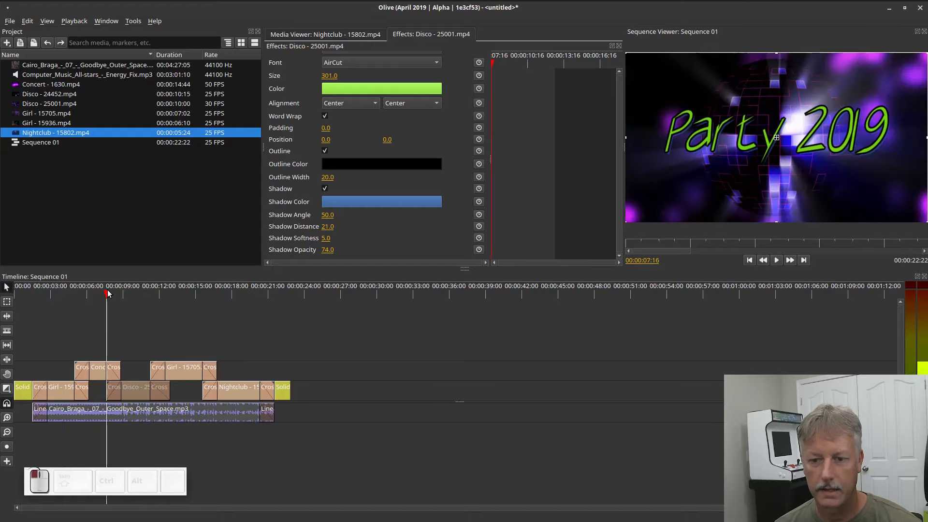
{"action": "key", "text": "space"}
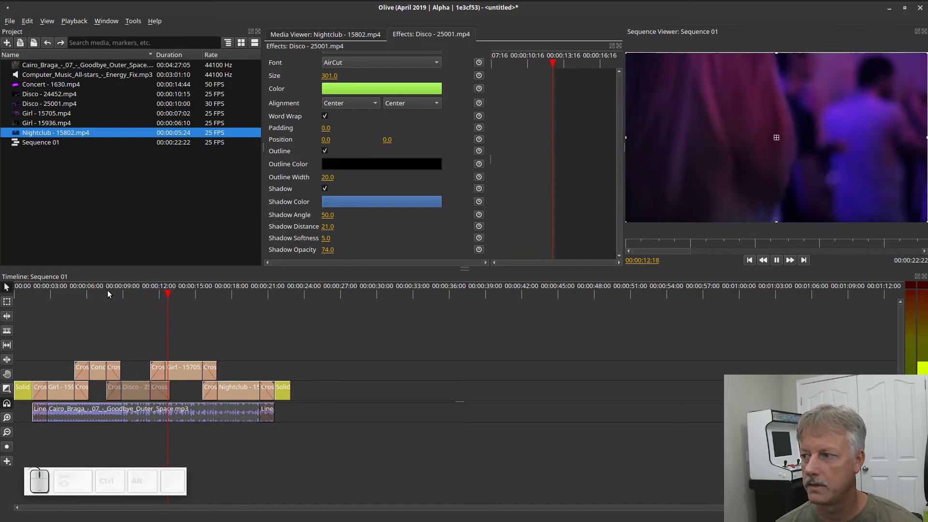
{"action": "left_click", "coordinate": [107, 290]}
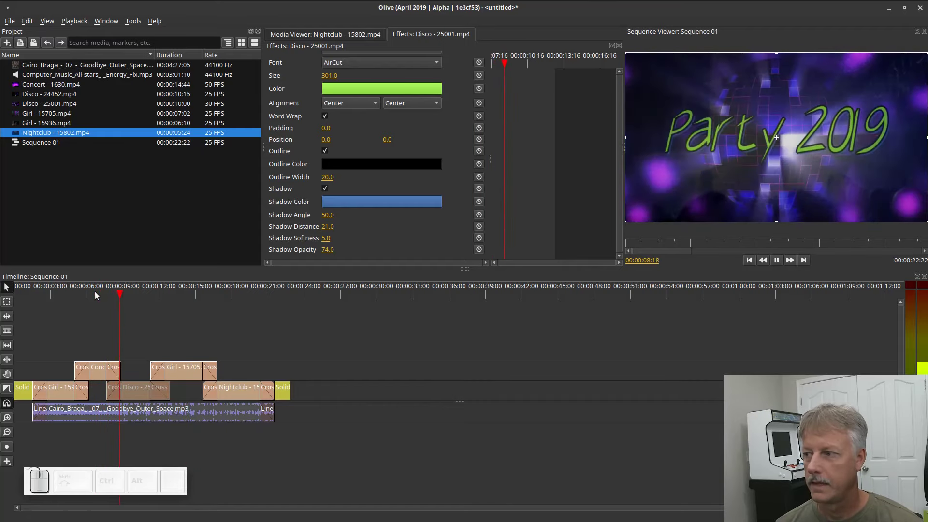
{"action": "key", "text": "space"}
{"action": "key", "text": "space"}
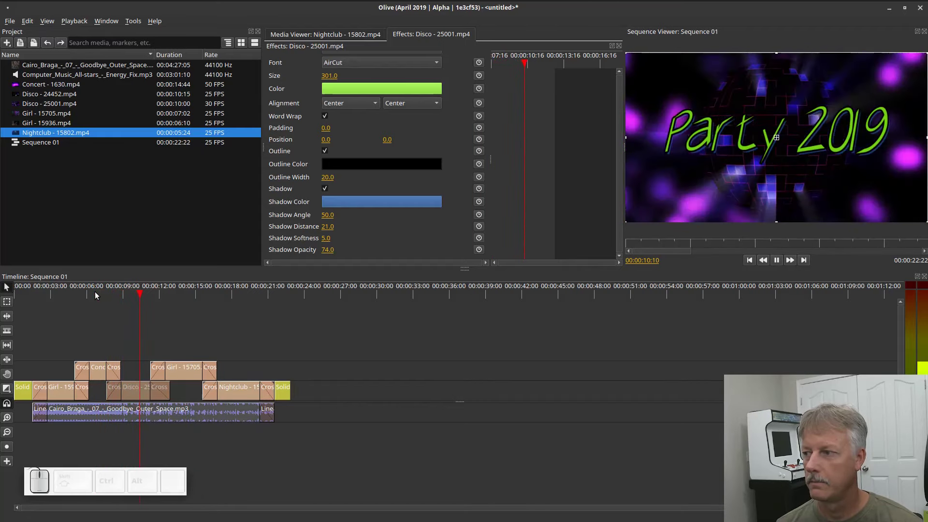
{"action": "key", "text": "space"}
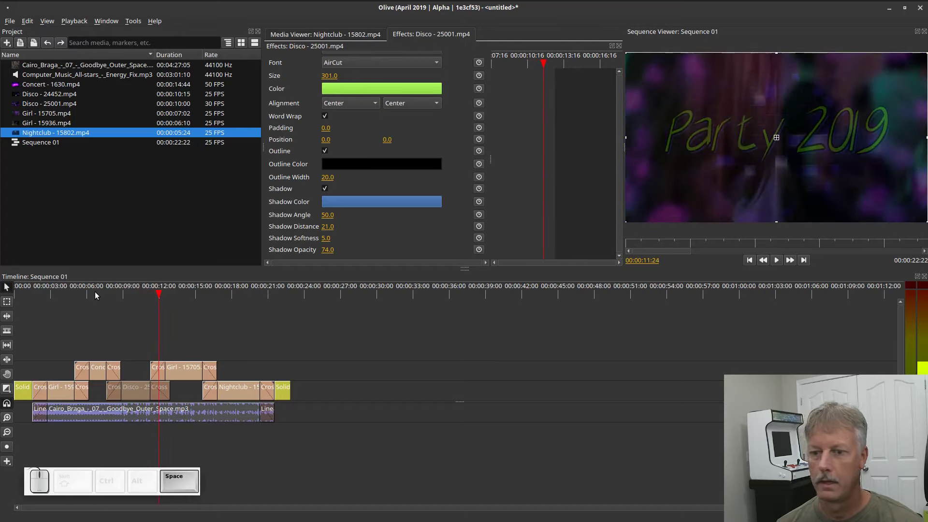
{"action": "key", "text": "space"}
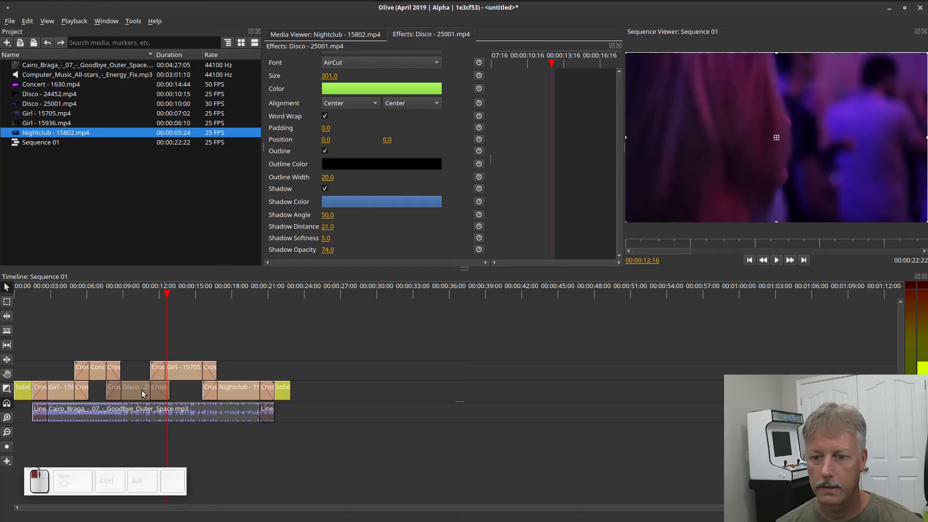
{"action": "scroll", "coordinate": [345, 135], "scroll_direction": "up", "scroll_amount": 4}
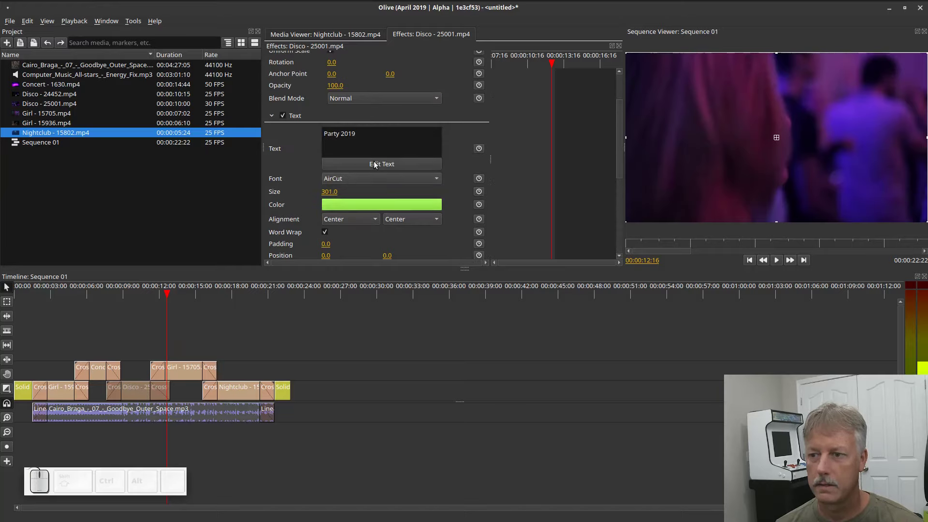
{"action": "left_click", "coordinate": [375, 164]}
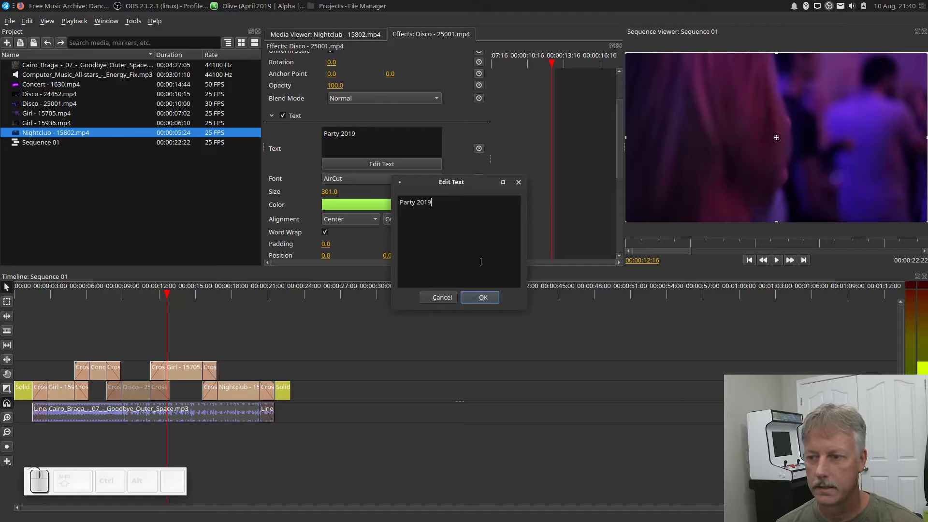
{"action": "left_click", "coordinate": [453, 300]}
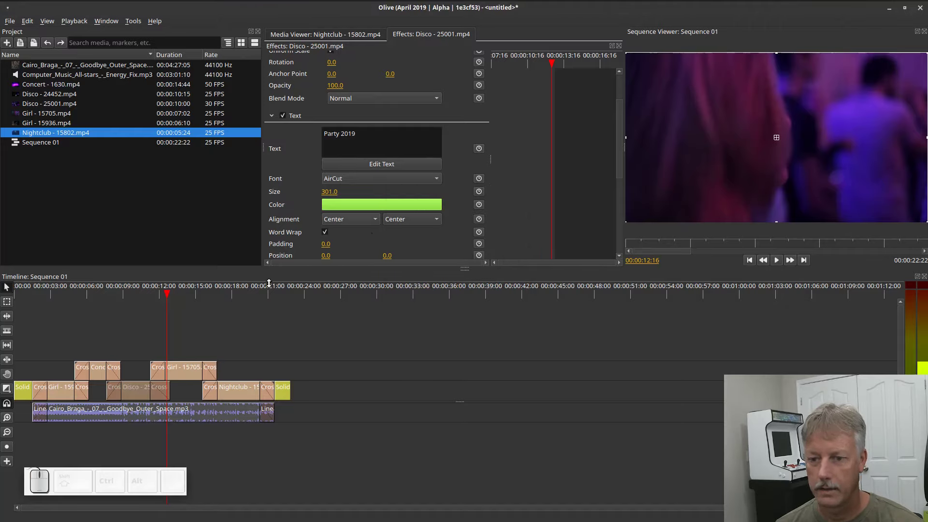
- Show the sequence at 00:00:10:02 and disable the Text effect on the disco clip
{"action": "scroll", "coordinate": [309, 218], "scroll_direction": "up", "scroll_amount": 2}
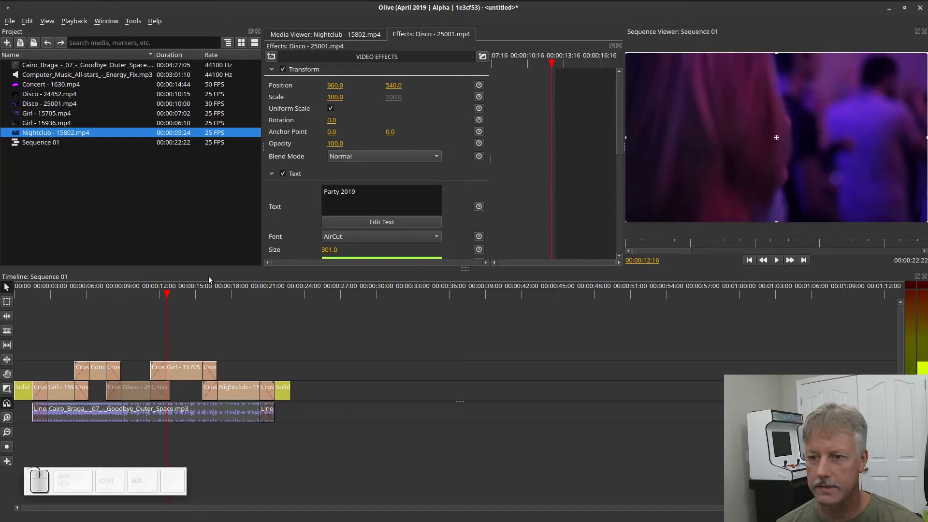
{"action": "left_click", "coordinate": [137, 289]}
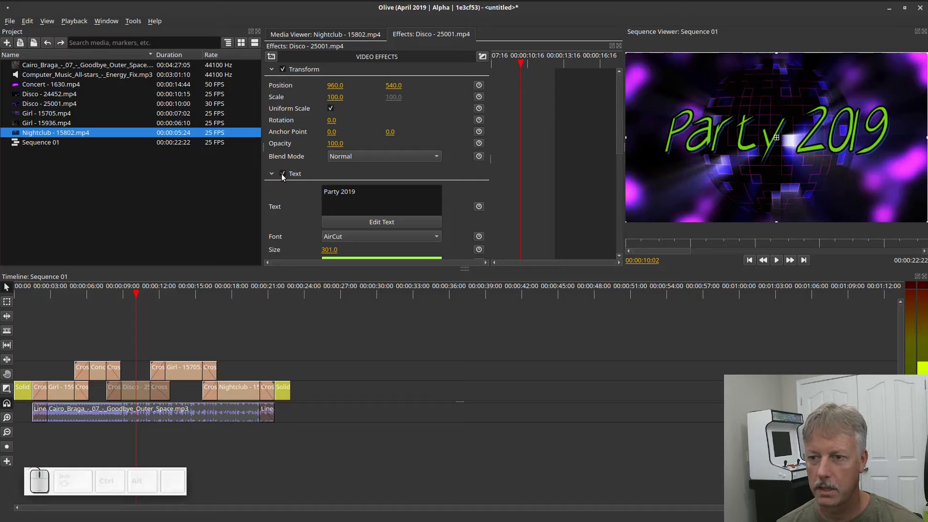
{"action": "left_click", "coordinate": [283, 176]}
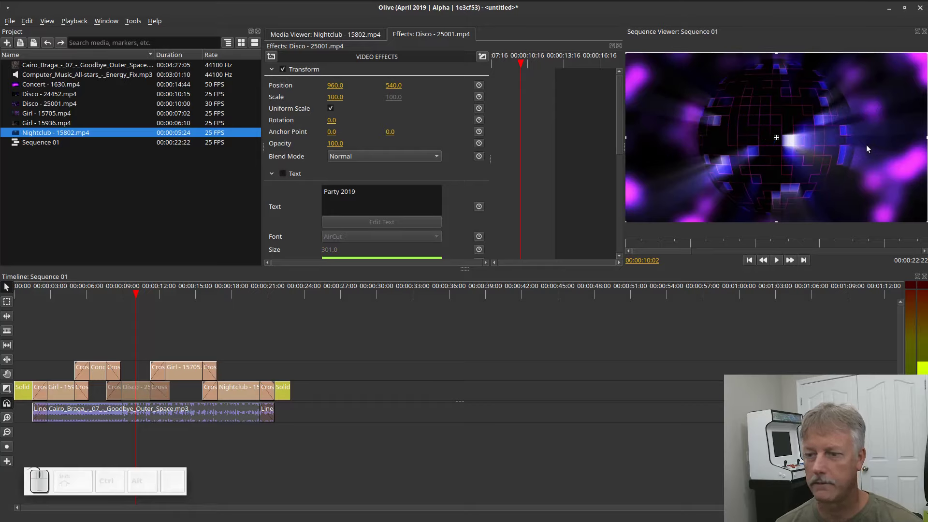
- Add a Title clip on a new video track above the disco clip, spanning most of its length, and show the title's Rich Text settings
{"action": "left_click", "coordinate": [7, 461]}
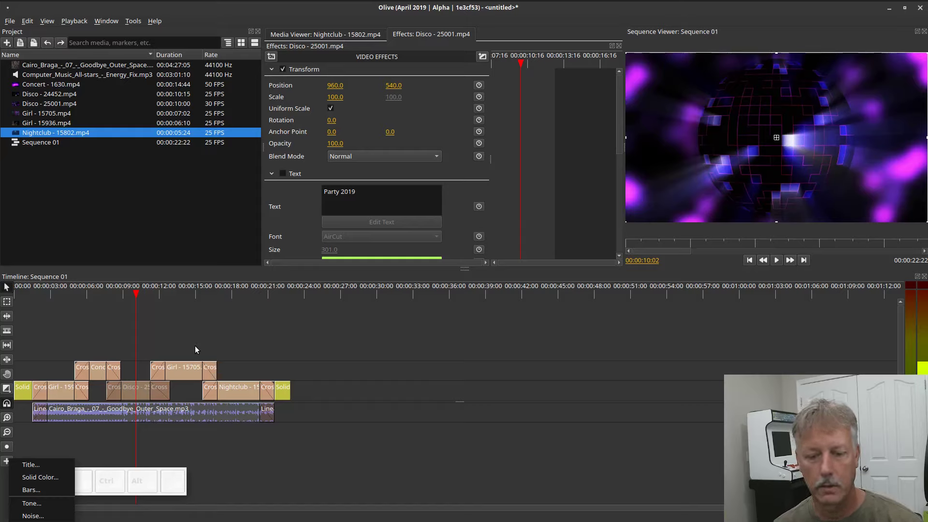
{"action": "left_click", "coordinate": [27, 465]}
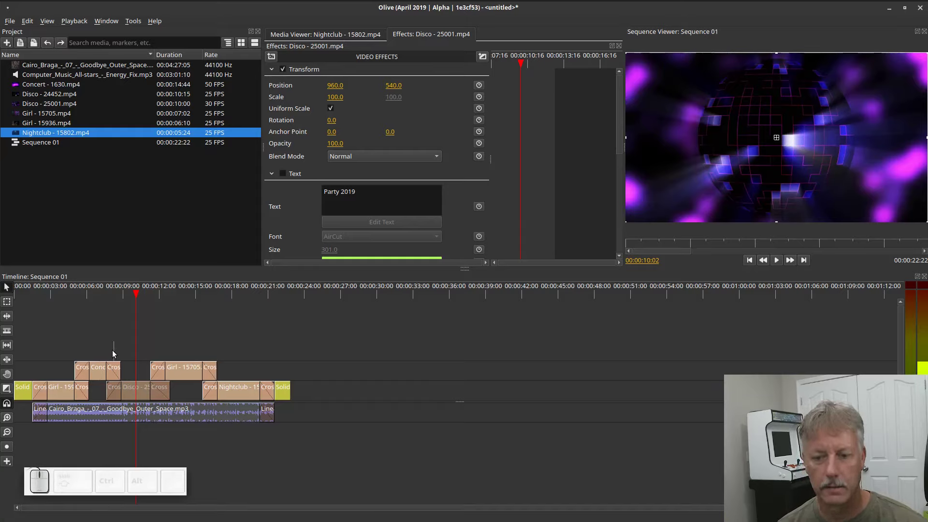
{"action": "left_click_drag", "start_coordinate": [110, 339], "coordinate": [164, 356]}
{"action": "left_click", "coordinate": [134, 353]}
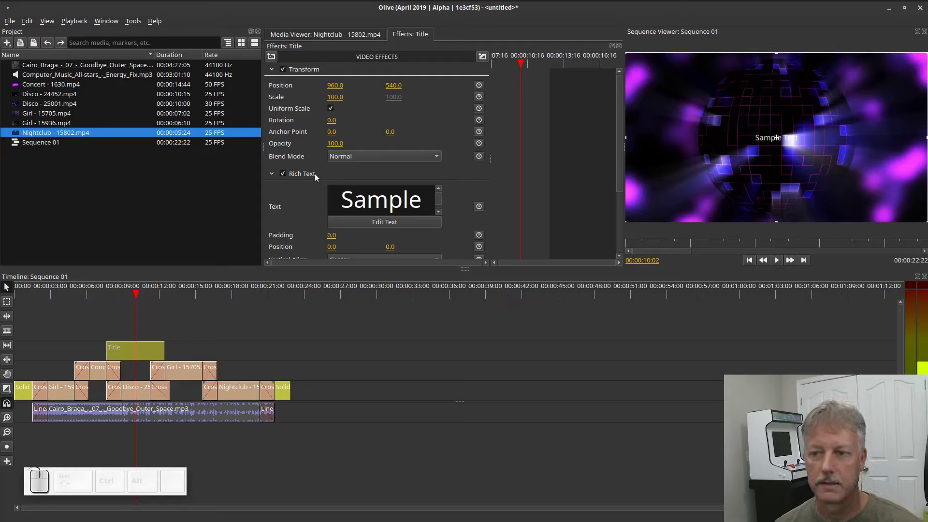
{"action": "scroll", "coordinate": [433, 225], "scroll_direction": "down", "scroll_amount": 2}
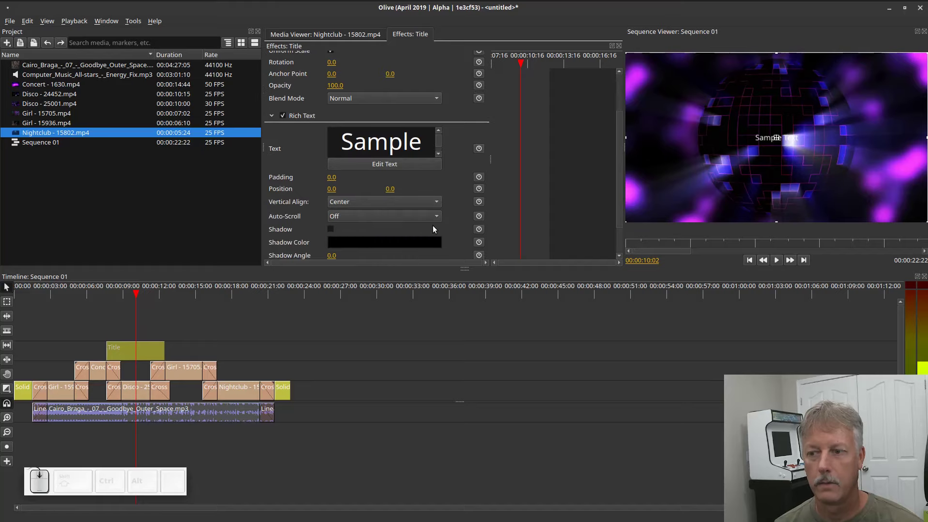
{"action": "scroll", "coordinate": [454, 216], "scroll_direction": "up", "scroll_amount": 3}
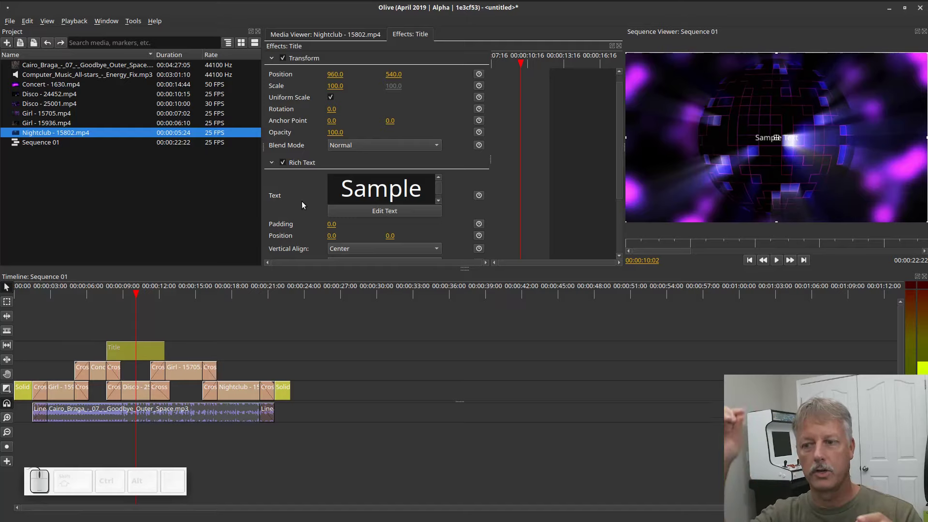
- Open the title's rich text for editing and set the font size of all the sample text to 162
{"action": "left_click", "coordinate": [380, 211]}
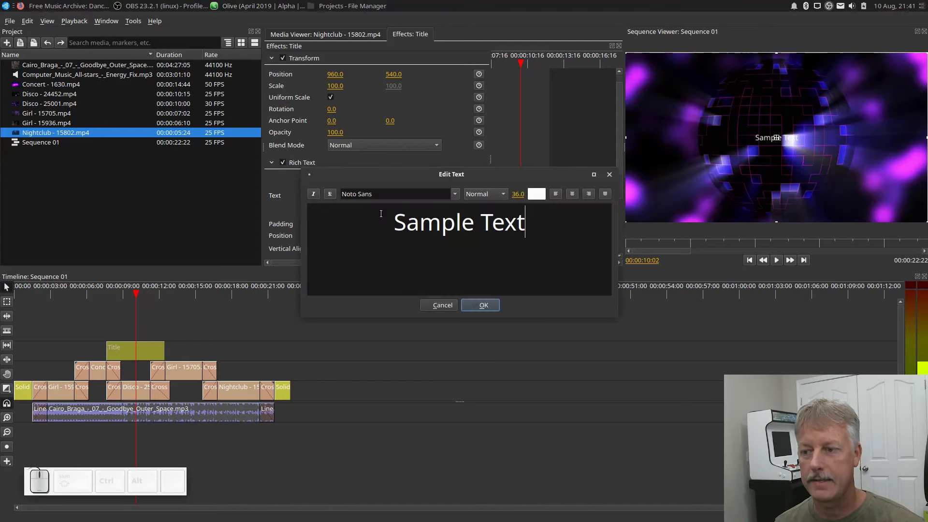
{"action": "left_click_drag", "start_coordinate": [539, 221], "coordinate": [390, 222]}
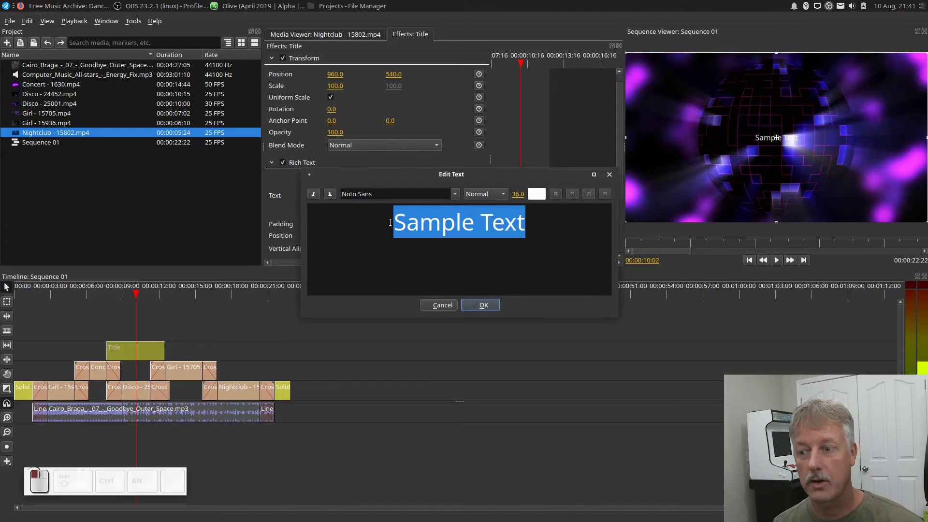
{"action": "left_click_drag", "start_coordinate": [517, 193], "coordinate": [563, 194]}
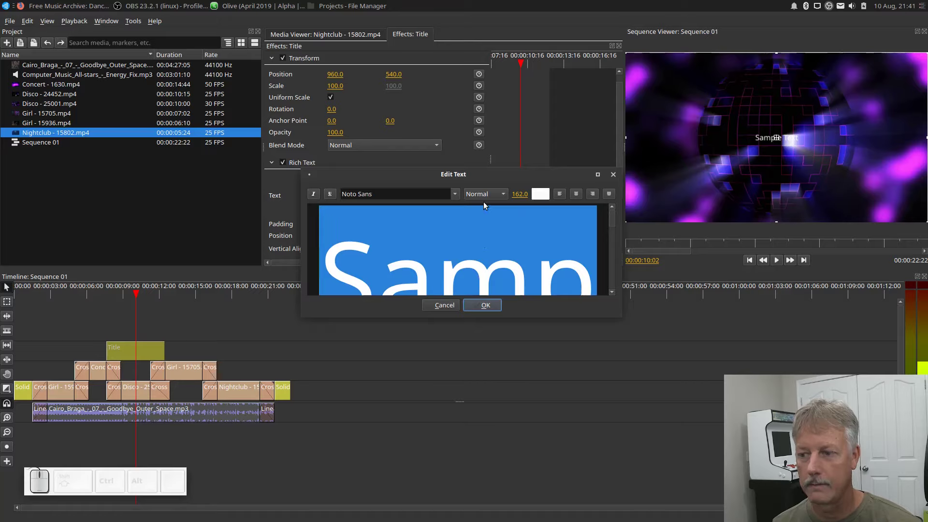
- Change the font of the selected title text to AirCut
{"action": "left_click", "coordinate": [455, 195]}
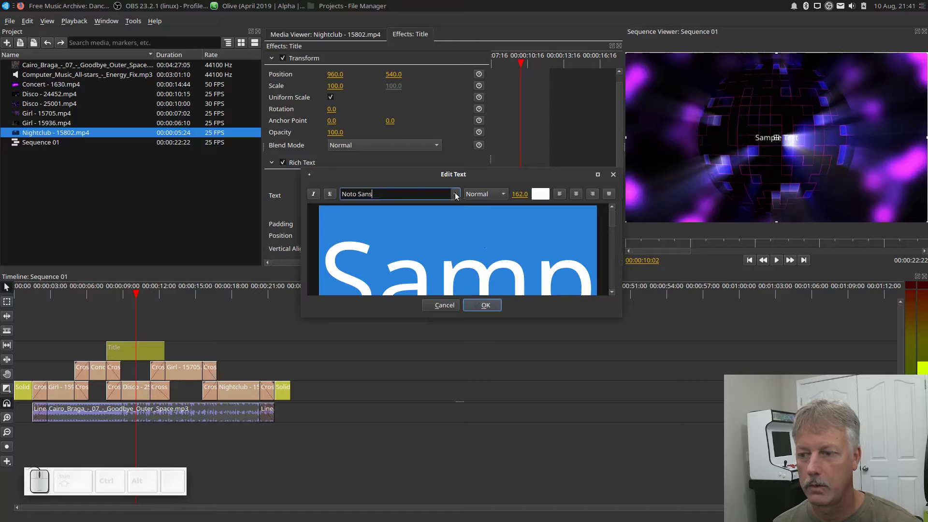
{"action": "left_click", "coordinate": [454, 194]}
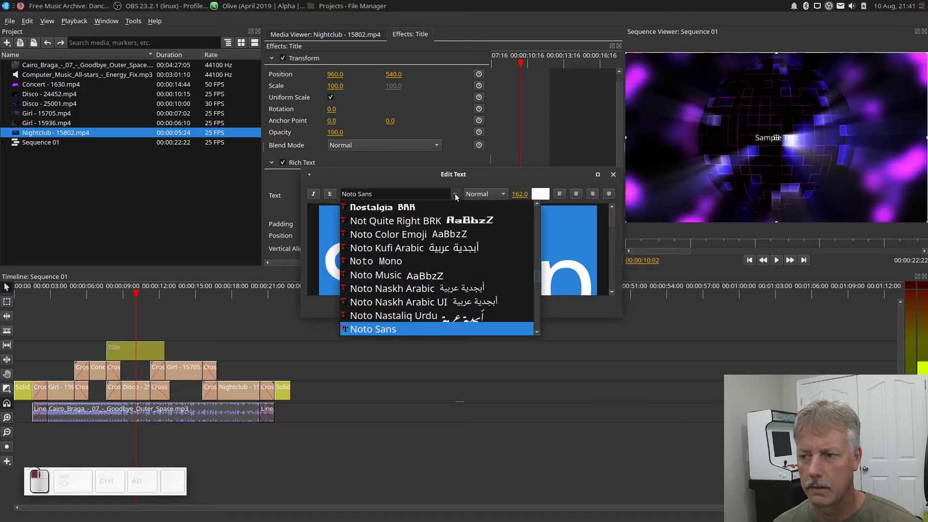
{"action": "left_click", "coordinate": [400, 192]}
{"action": "left_click_drag", "start_coordinate": [400, 192], "coordinate": [343, 182]}
{"action": "type", "text": "aakar"}
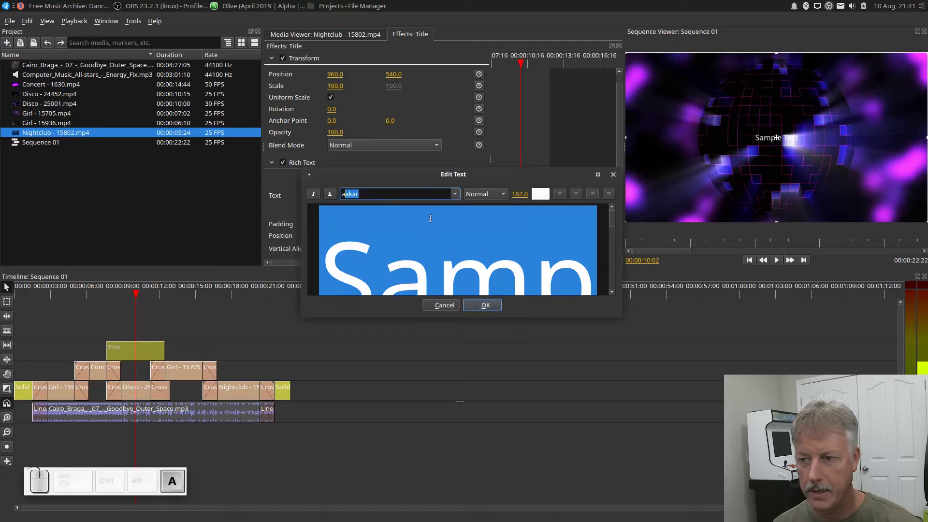
{"action": "left_click", "coordinate": [454, 194]}
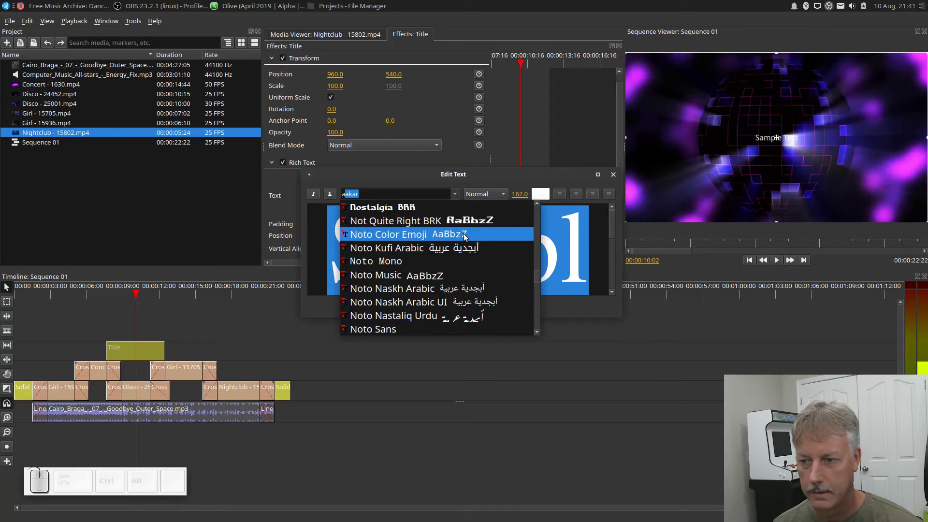
{"action": "key", "text": "a"}
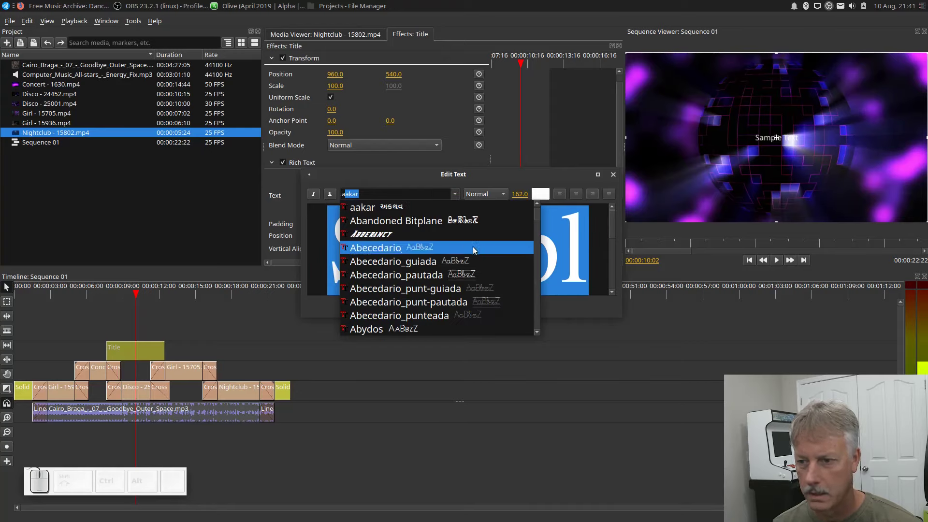
{"action": "scroll", "coordinate": [438, 289], "scroll_direction": "down", "scroll_amount": 2}
{"action": "scroll", "coordinate": [439, 289], "scroll_direction": "down", "scroll_amount": 5}
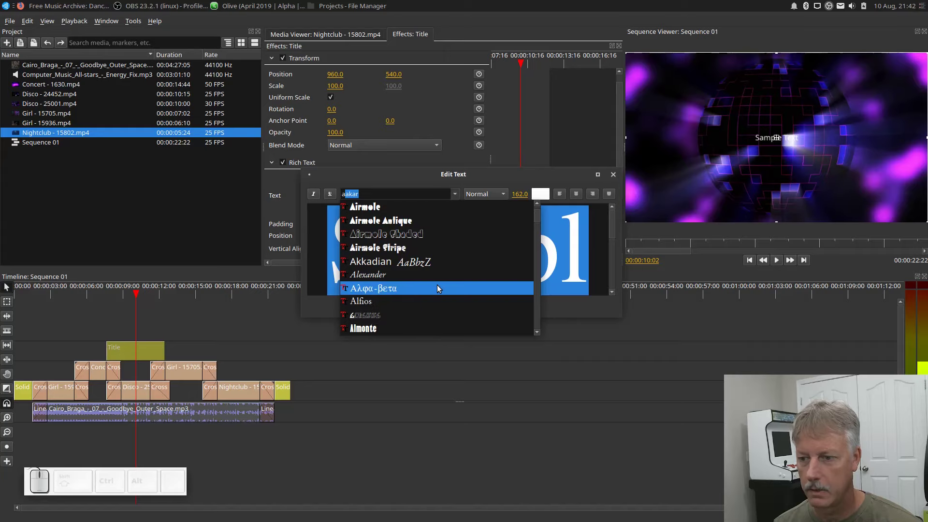
{"action": "scroll", "coordinate": [436, 289], "scroll_direction": "up", "scroll_amount": 1}
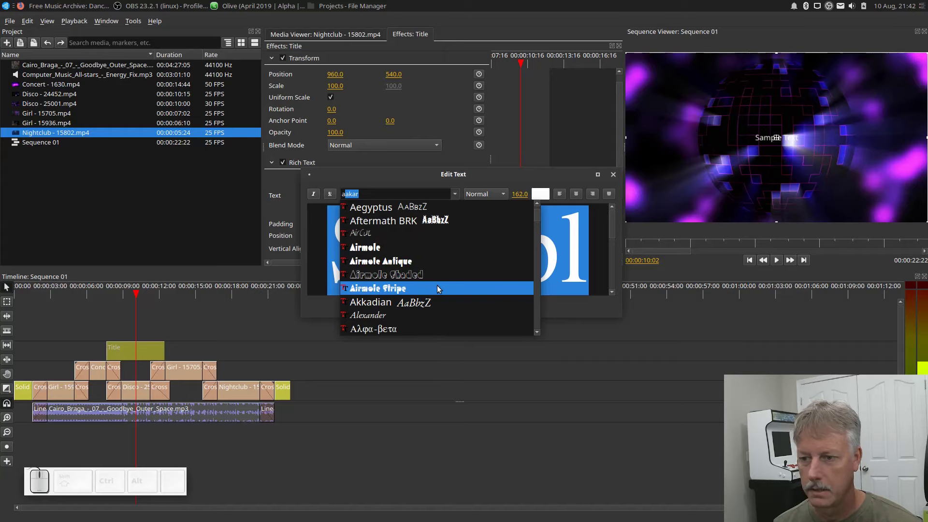
{"action": "left_click", "coordinate": [406, 230]}
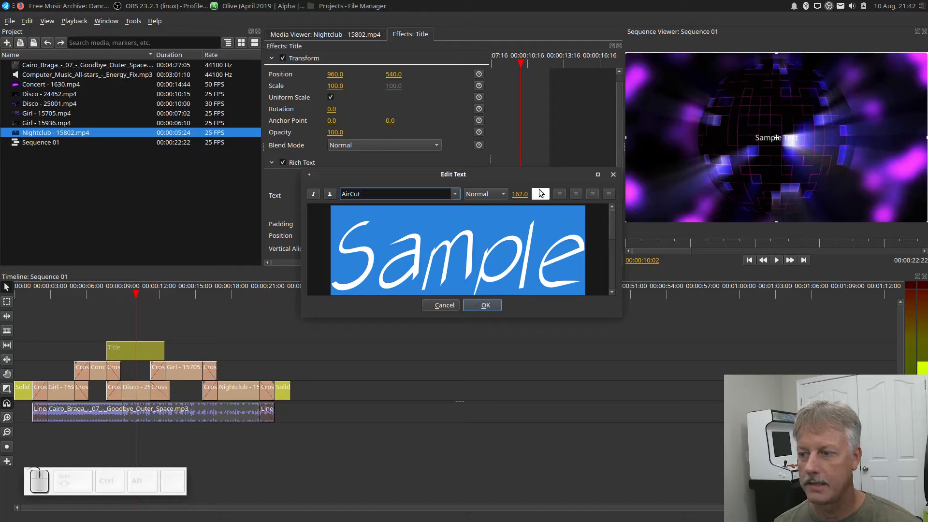
- Colour the selected title text light green and apply the text edits to the Title clip
{"action": "left_click", "coordinate": [539, 194]}
{"action": "left_click", "coordinate": [437, 204]}
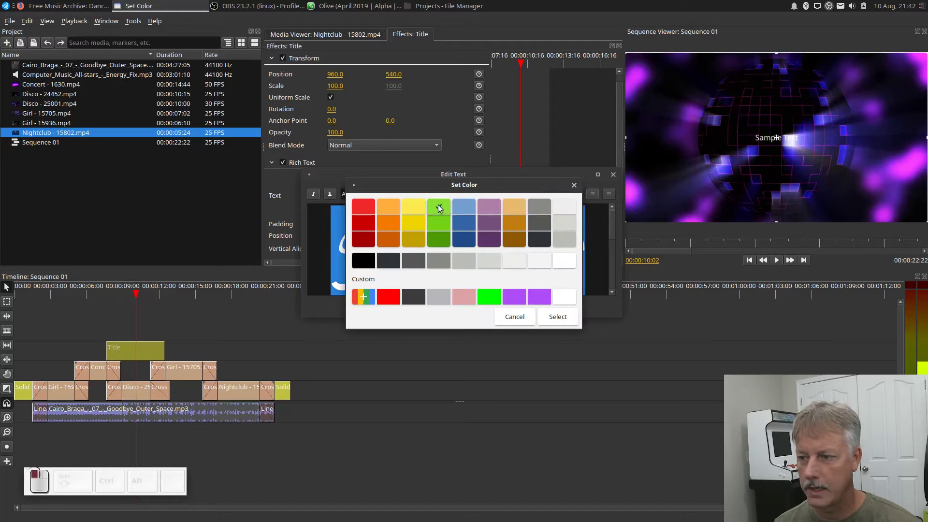
{"action": "left_click", "coordinate": [556, 316]}
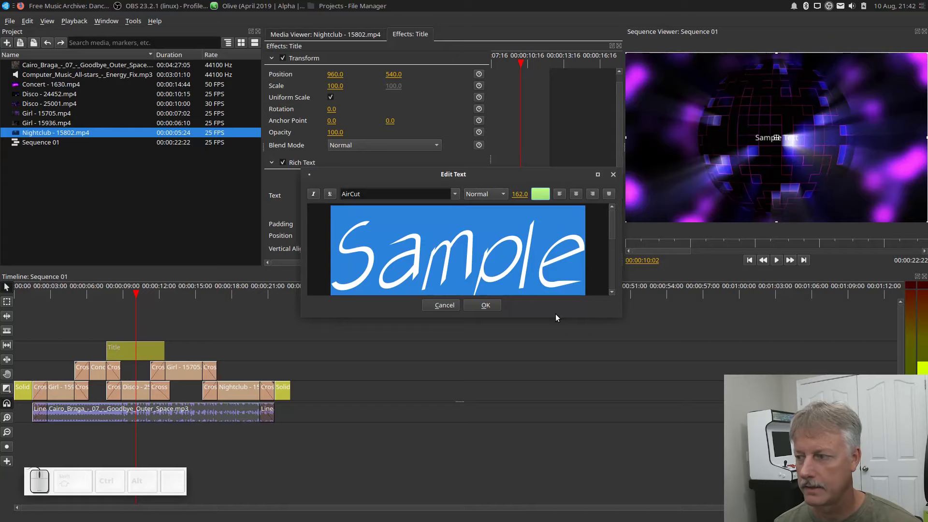
{"action": "left_click", "coordinate": [485, 305]}
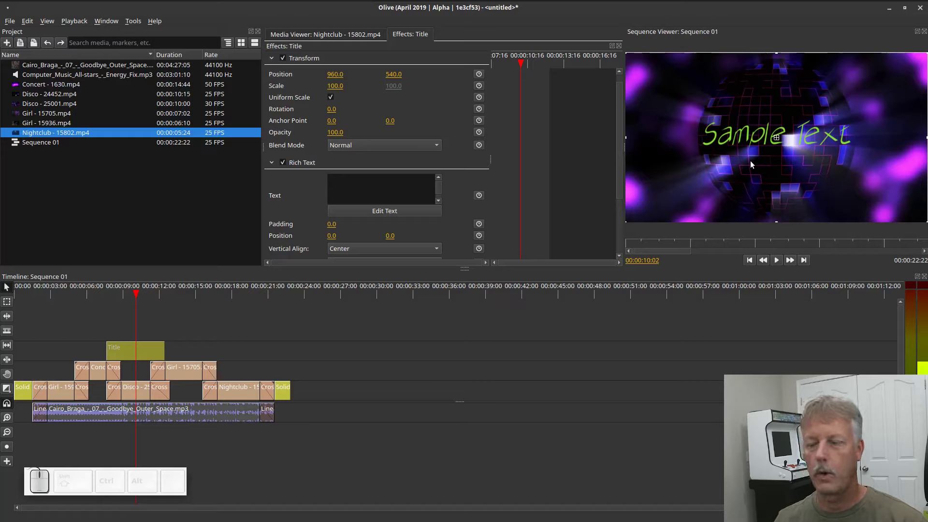
- Reopen the title's rich text and add a second line reading "More text" below "Sample Text"
{"action": "left_click", "coordinate": [375, 213]}
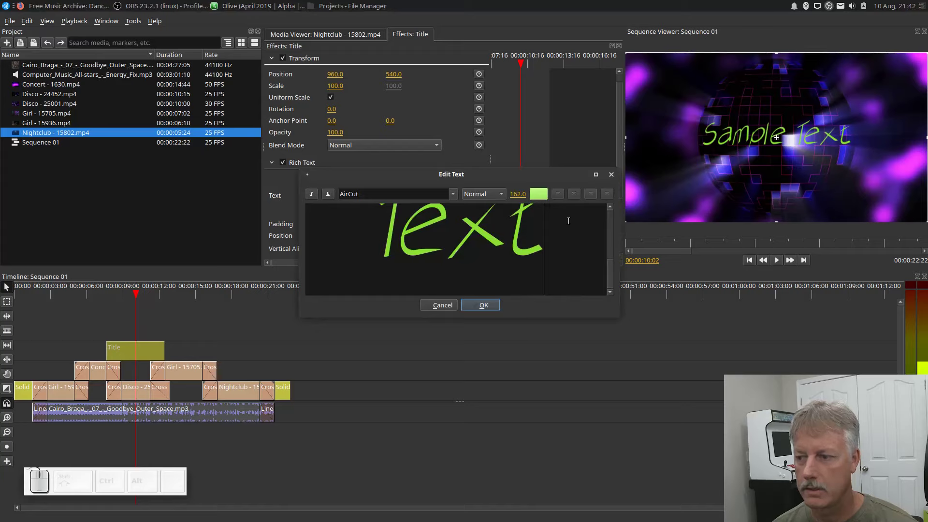
{"action": "key", "text": "BackSpace"}
{"action": "key", "text": "BackSpace"}
{"action": "key", "text": "BackSpace"}
{"action": "key", "text": "BackSpace"}
{"action": "key", "text": "BackSpace"}
{"action": "key", "text": "BackSpace"}
{"action": "key", "text": "BackSpace"}
{"action": "key", "text": "BackSpace"}
{"action": "key", "text": "BackSpace"}
{"action": "key", "text": "BackSpace"}
{"action": "key", "text": "BackSpace"}
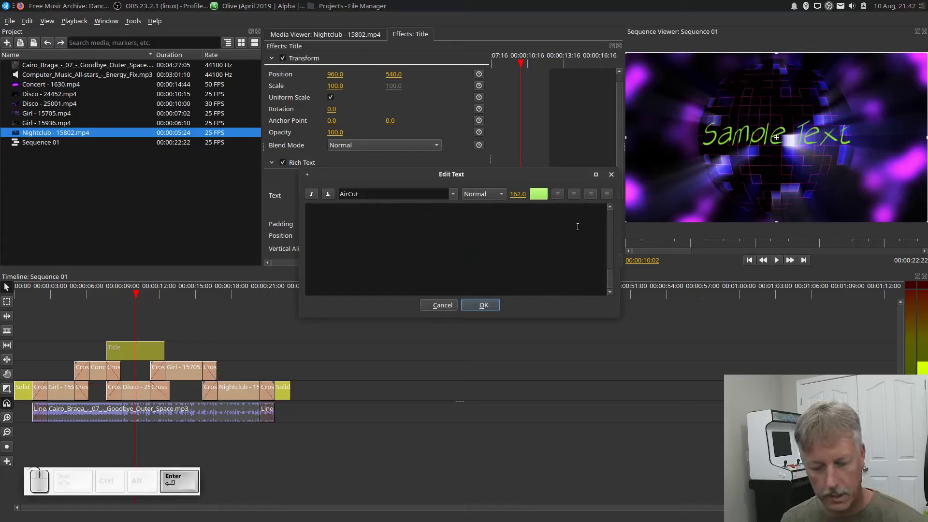
{"action": "type", "text": "More tes"}
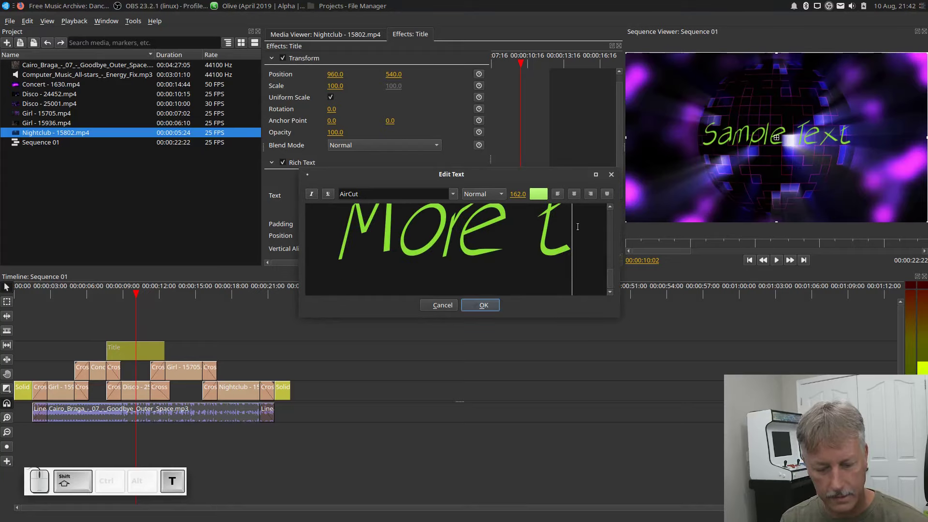
{"action": "key", "text": "BackSpace"}
{"action": "type", "text": "xt"}
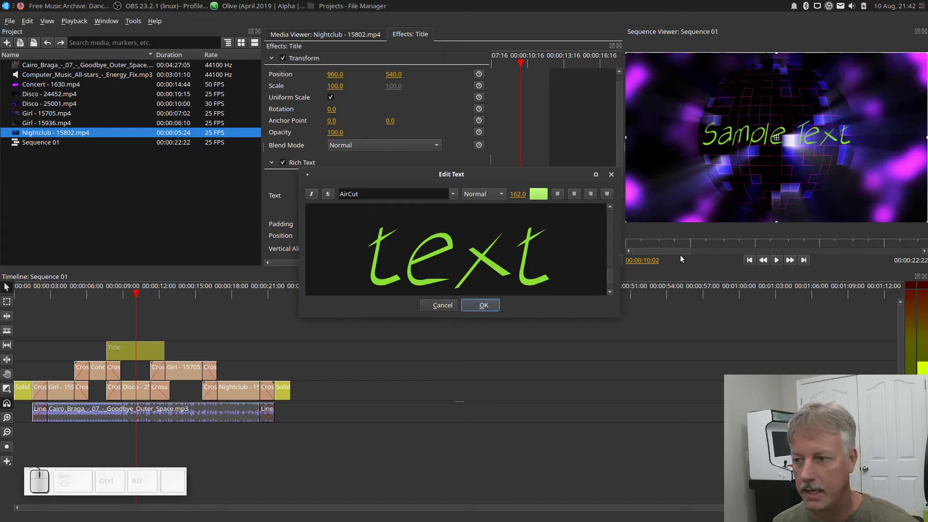
- Colour only the second line of the title red and apply the text edits
{"action": "left_click_drag", "start_coordinate": [565, 232], "coordinate": [402, 236]}
{"action": "left_click", "coordinate": [538, 194]}
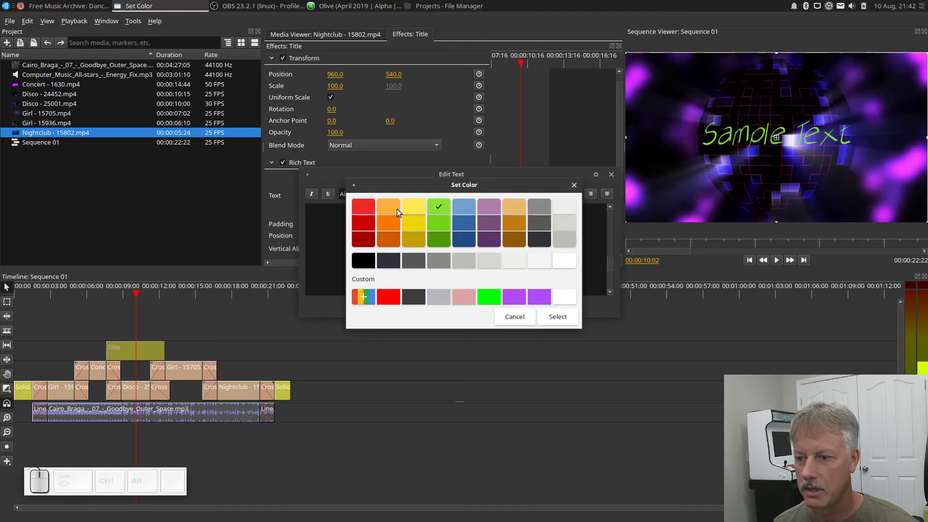
{"action": "left_click", "coordinate": [557, 316]}
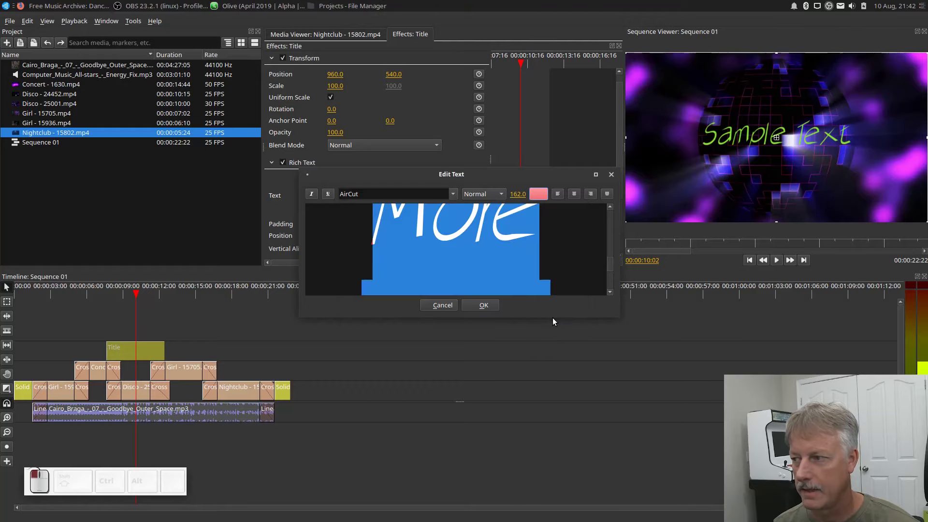
{"action": "left_click", "coordinate": [483, 306]}
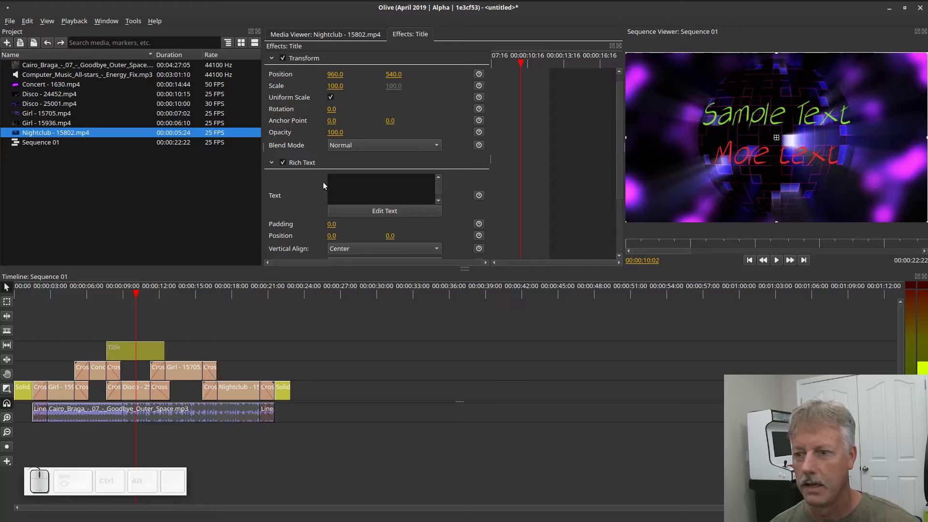
- Delete the red second line from the title's rich text and apply the edit
{"action": "left_click", "coordinate": [376, 212]}
{"action": "left_click_drag", "start_coordinate": [556, 251], "coordinate": [344, 195]}
{"action": "key", "text": "Delete"}
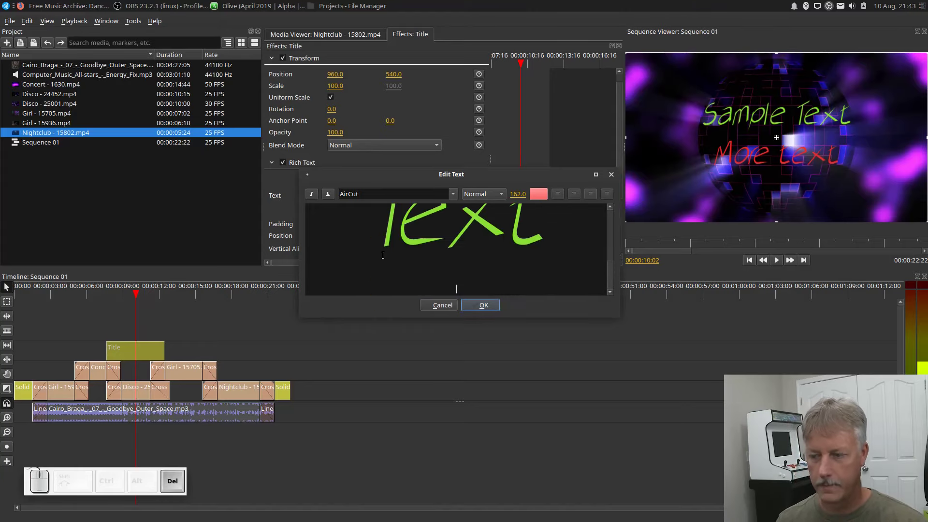
{"action": "left_click", "coordinate": [492, 307]}
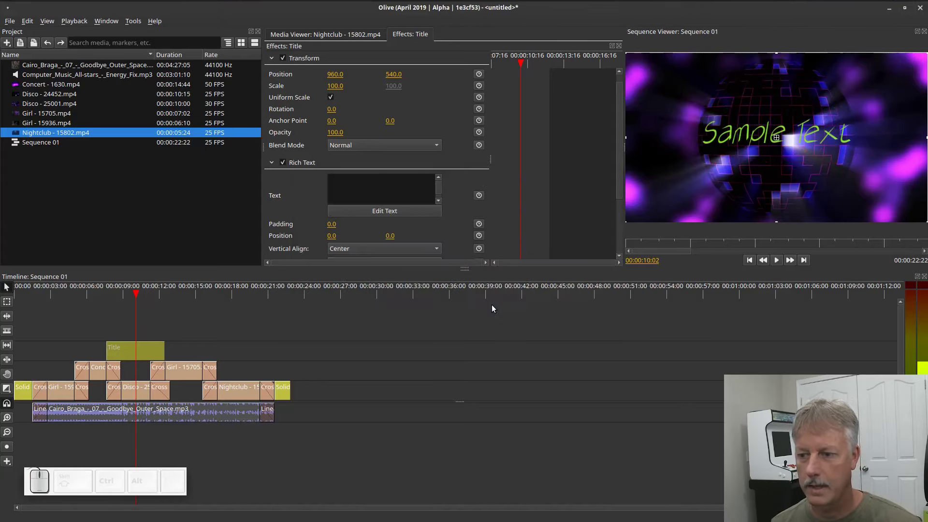
- Enable the title text's shadow in blue, with shadow angle 24 and shadow distance 13
{"action": "scroll", "coordinate": [344, 173], "scroll_direction": "down", "scroll_amount": 3}
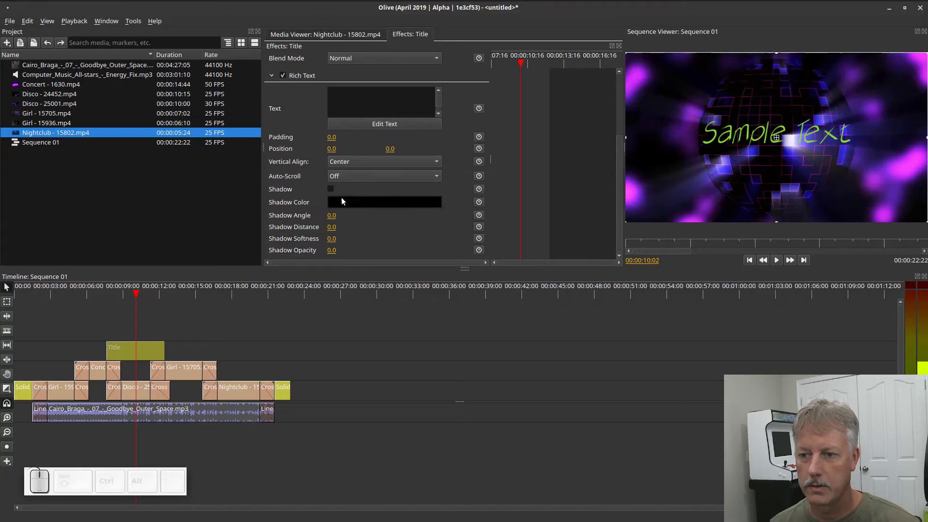
{"action": "scroll", "coordinate": [401, 227], "scroll_direction": "up", "scroll_amount": 3}
{"action": "scroll", "coordinate": [473, 221], "scroll_direction": "down", "scroll_amount": 3}
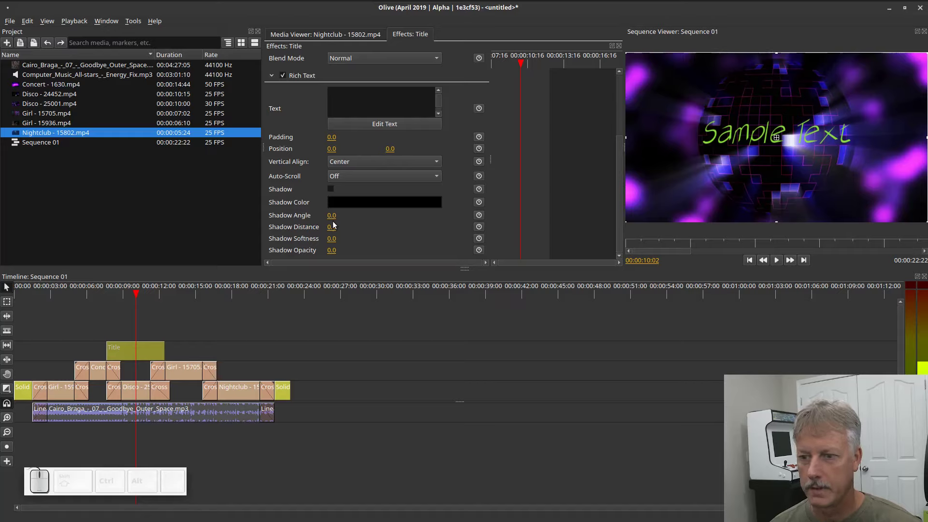
{"action": "left_click", "coordinate": [330, 188]}
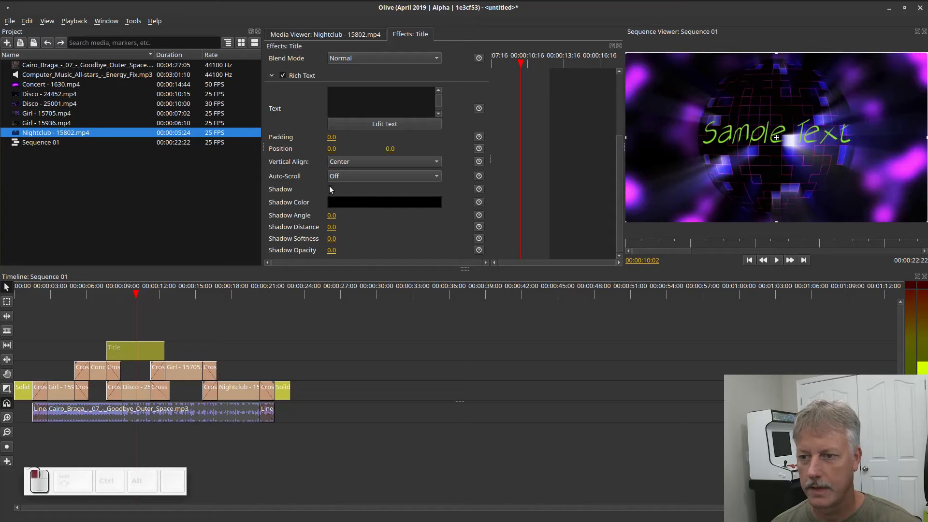
{"action": "left_click", "coordinate": [364, 202]}
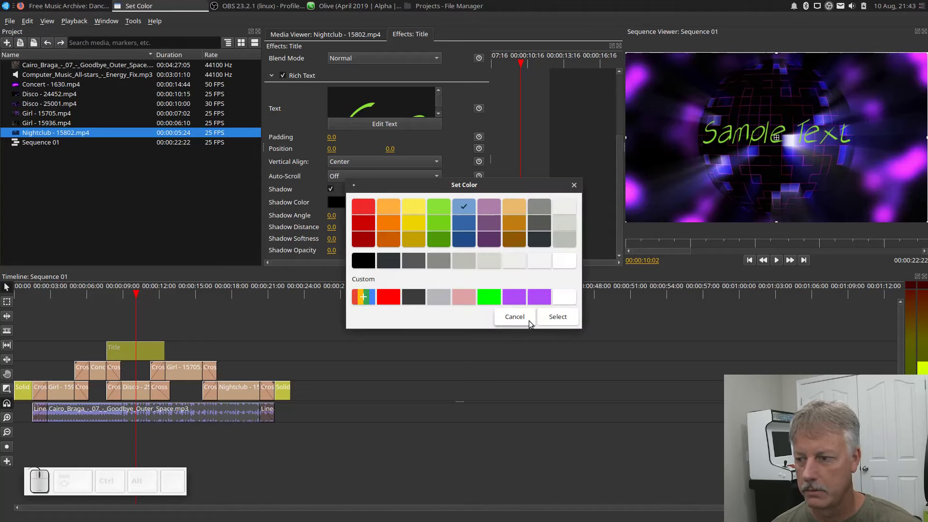
{"action": "left_click", "coordinate": [457, 241]}
{"action": "left_click", "coordinate": [559, 317]}
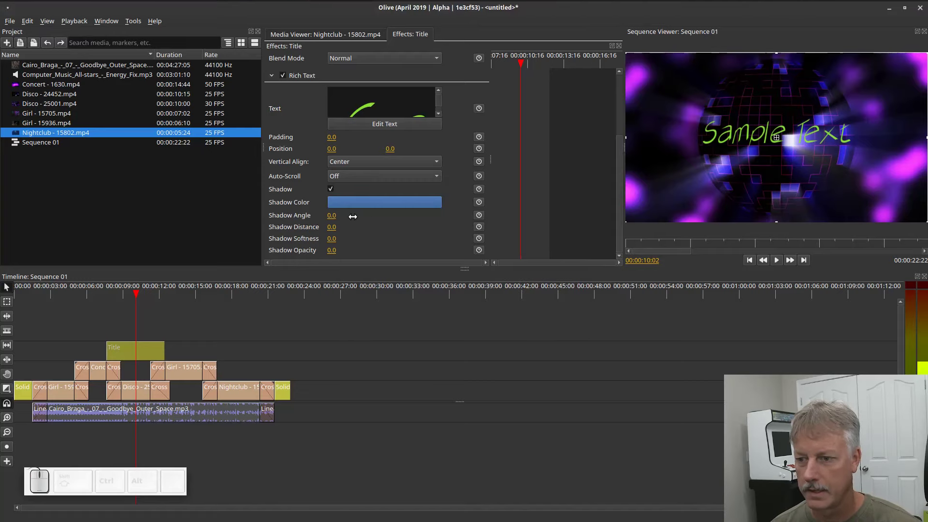
{"action": "left_click_drag", "start_coordinate": [332, 216], "coordinate": [344, 227]}
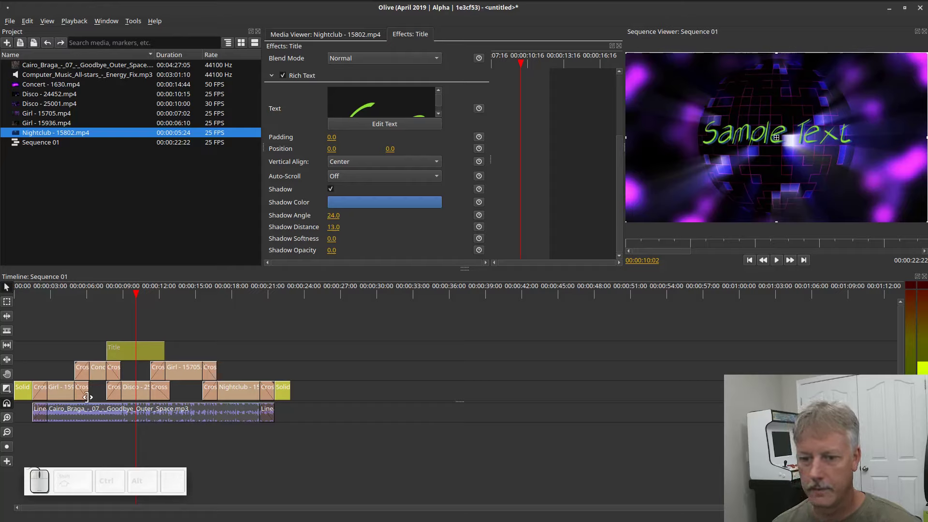
- Play the sequence from just before the Title clip to past its end to review how the title appears and disappears
{"action": "left_click", "coordinate": [102, 291]}
{"action": "left_click", "coordinate": [776, 260]}
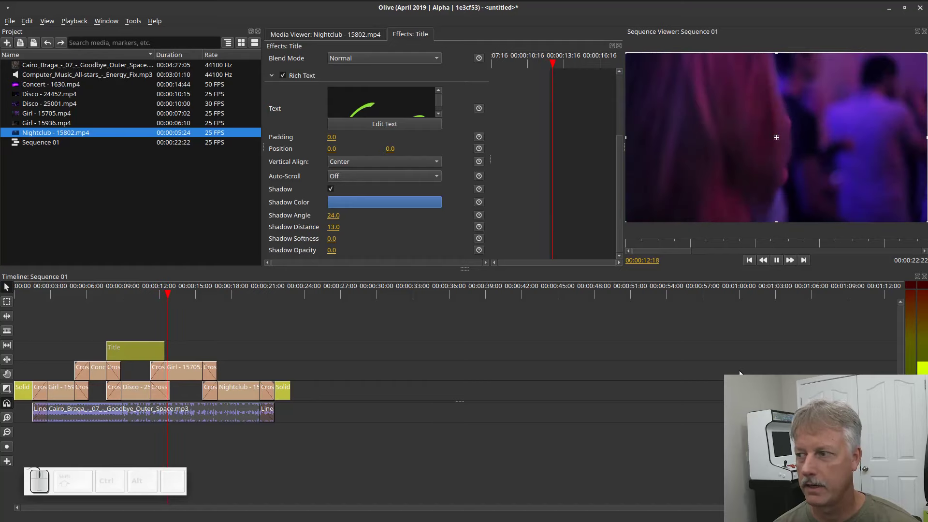
{"action": "left_click", "coordinate": [776, 260]}
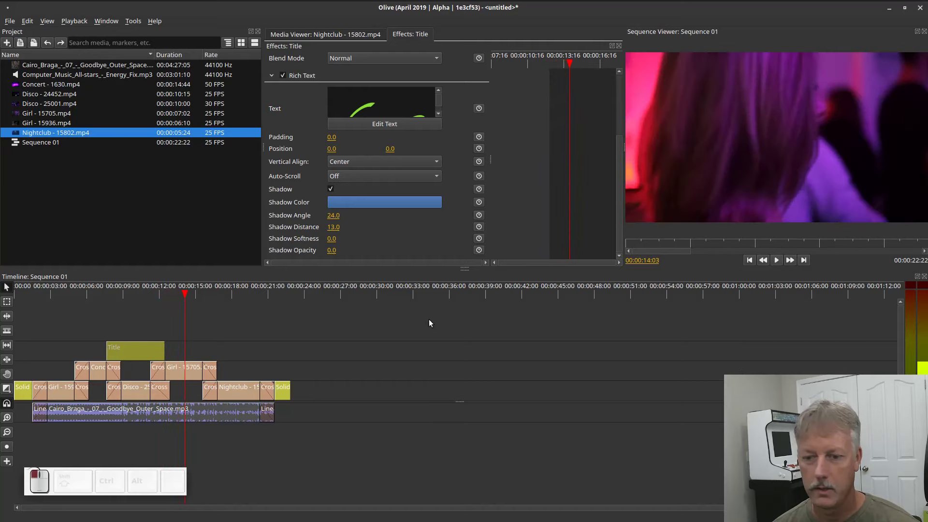
- Add the default transition to both ends of the Title clip and play the sequence from 00:00:06:17 to review the fades
{"action": "right_click", "coordinate": [139, 349]}
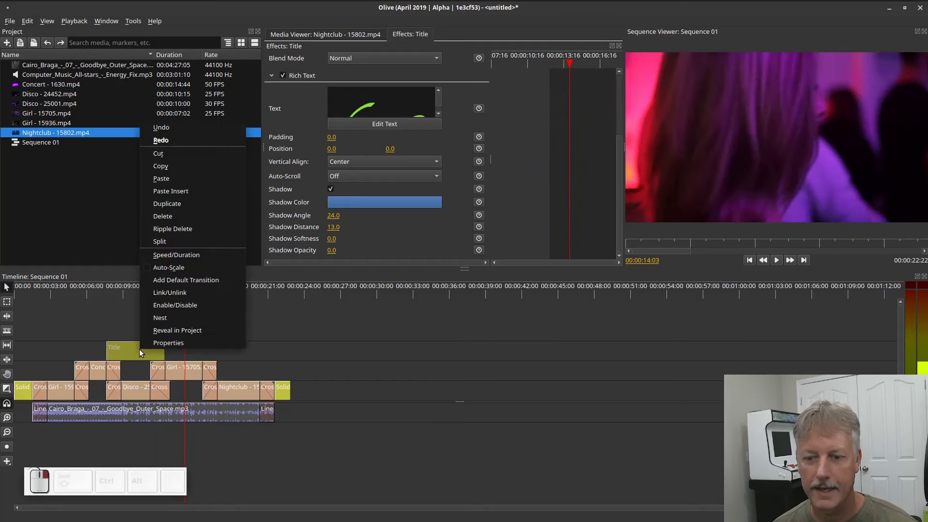
{"action": "left_click", "coordinate": [186, 282]}
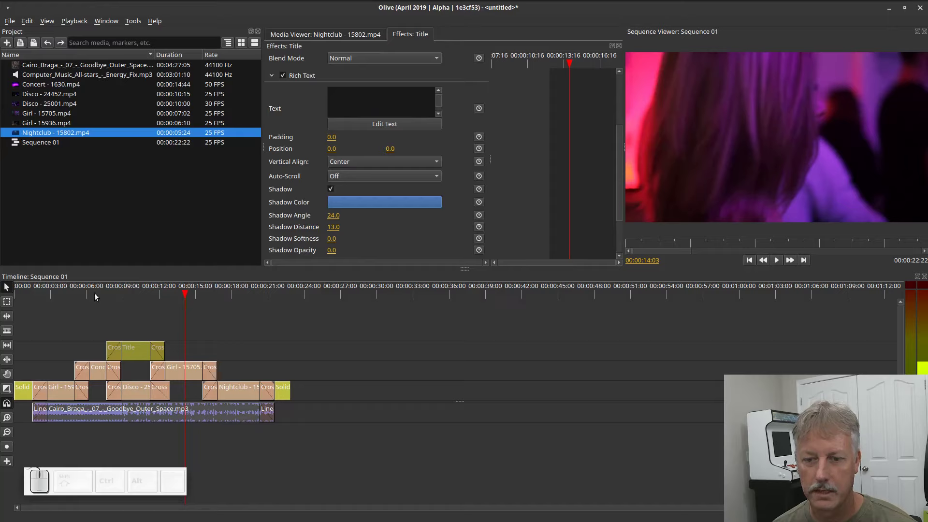
{"action": "left_click", "coordinate": [95, 297]}
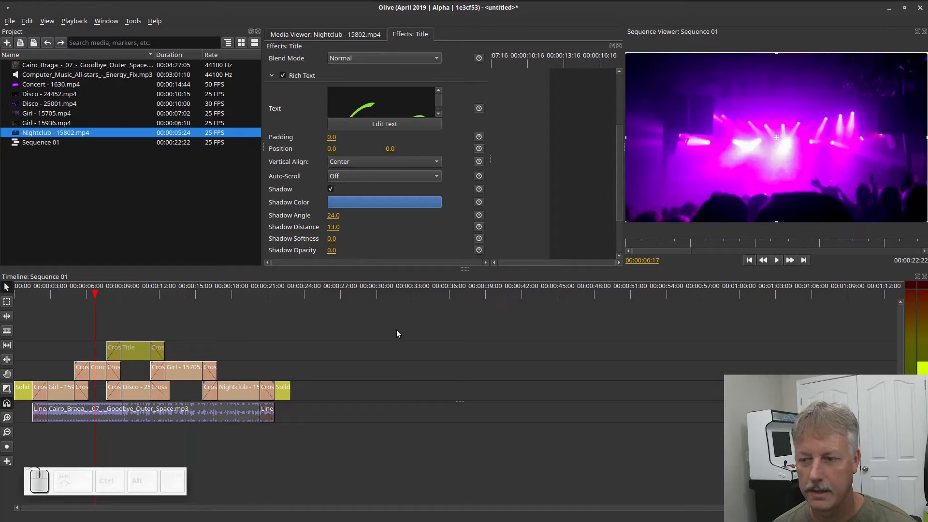
{"action": "key", "text": "space"}
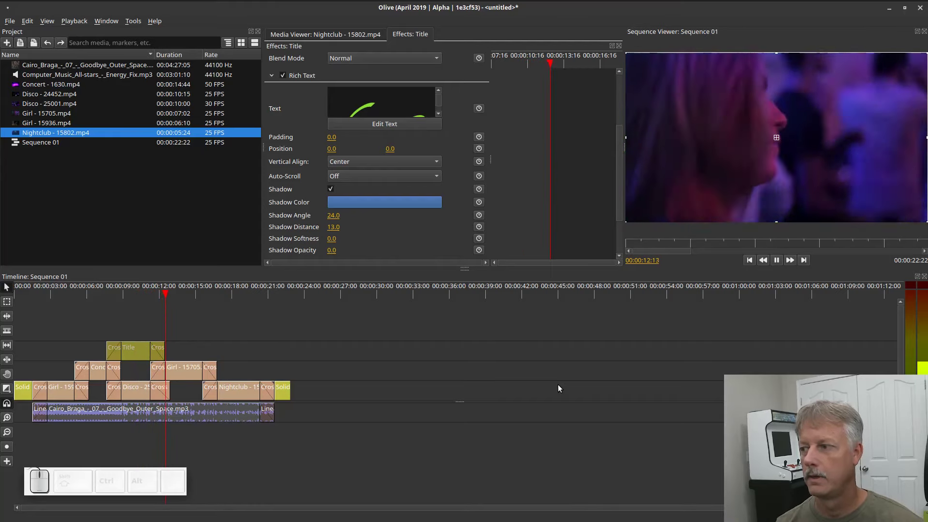
- Stop playback and trim the Title clip's start to 00:00:08:21, where the Concert clip ends, giving a 00:00:00:23 opening cross dissolve
{"action": "key", "text": "space"}
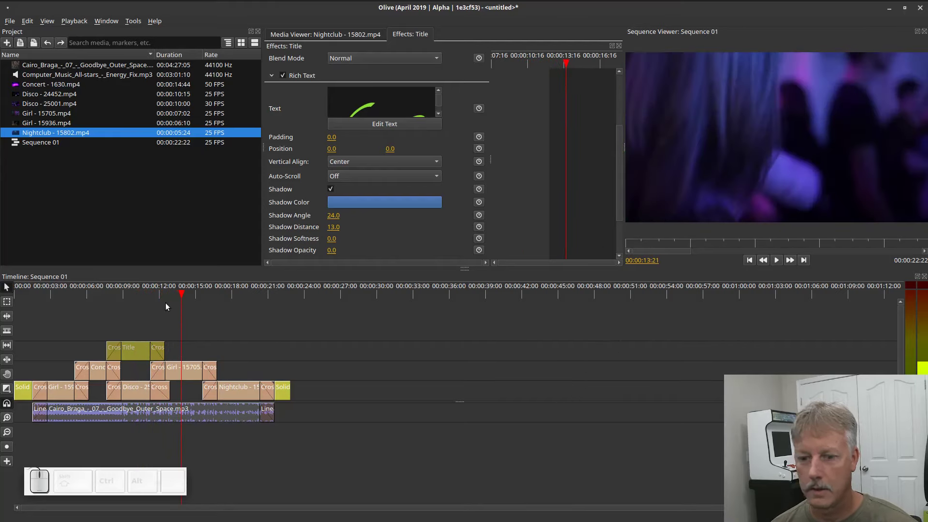
{"action": "left_click", "coordinate": [106, 290]}
{"action": "mouse_move", "coordinate": [106, 291]}
{"action": "left_mouse_down"}
{"action": "mouse_move", "coordinate": [117, 290]}
{"action": "mouse_move", "coordinate": [107, 290]}
{"action": "left_mouse_up"}
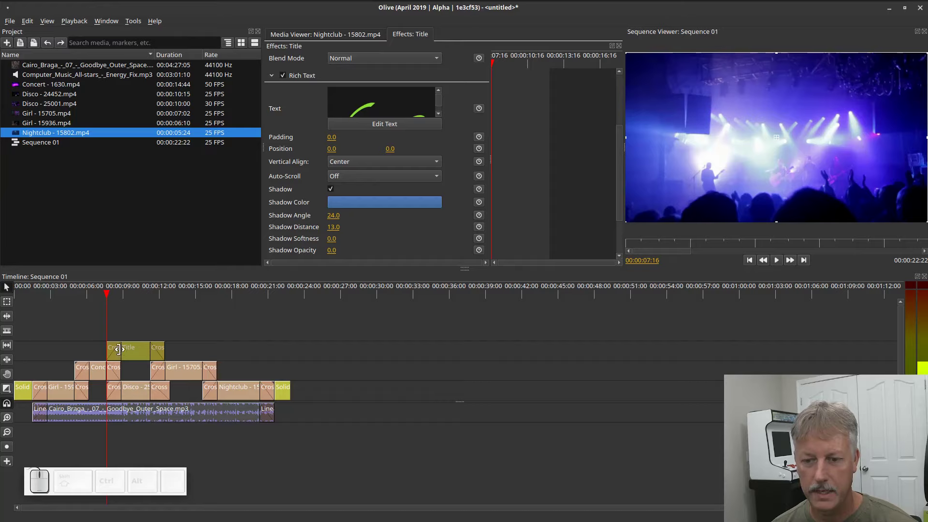
{"action": "left_click_drag", "start_coordinate": [120, 348], "coordinate": [132, 354]}
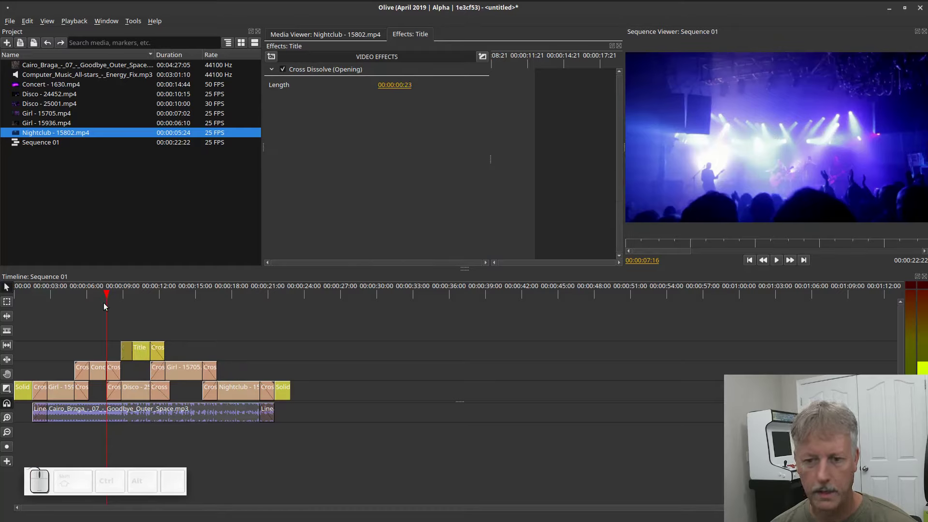
- Play the sequence from the Concert clip to past the Title clip to review the title's delayed start and fades
{"action": "left_click", "coordinate": [91, 296]}
{"action": "key", "text": "space"}
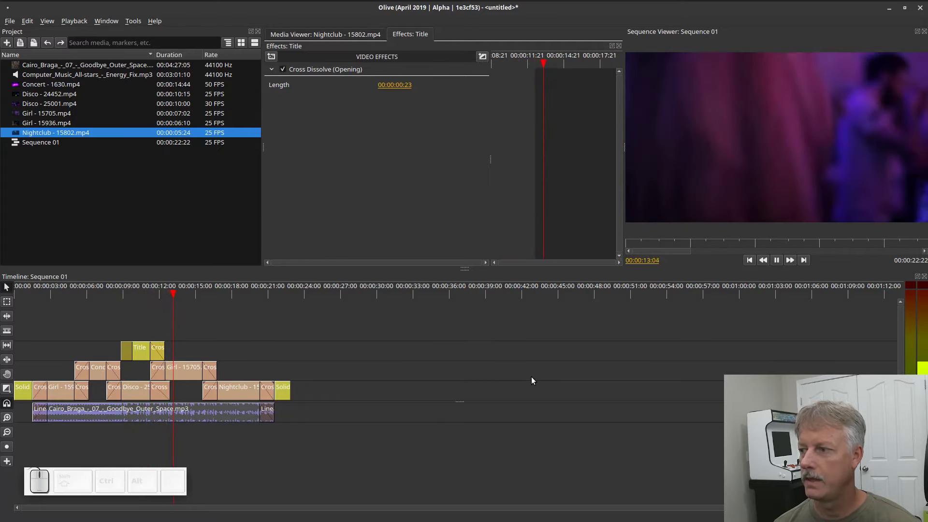
{"action": "key", "text": "space"}
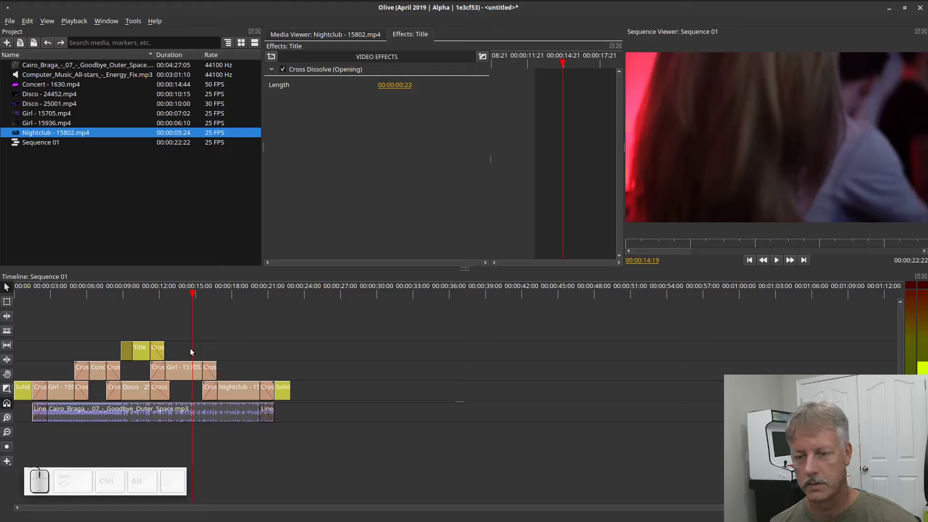
{"action": "key", "text": "space"}
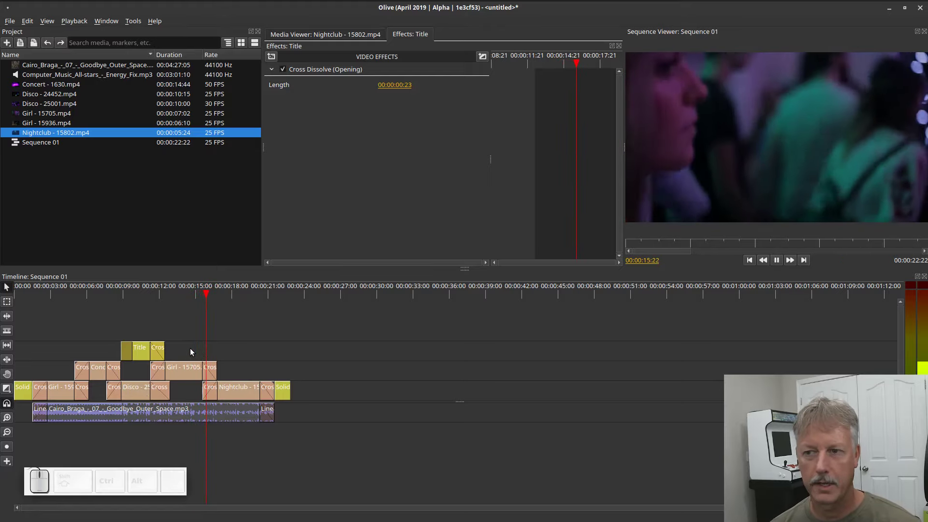
{"action": "key", "text": "space"}
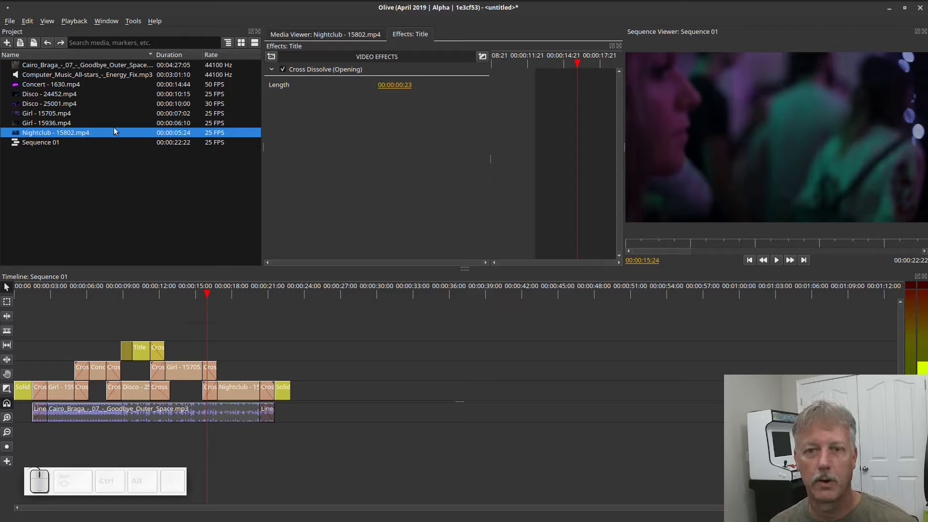
- Open the export settings for Sequence 01 and choose MPEG-4 Video as the format
{"action": "left_click", "coordinate": [10, 22]}
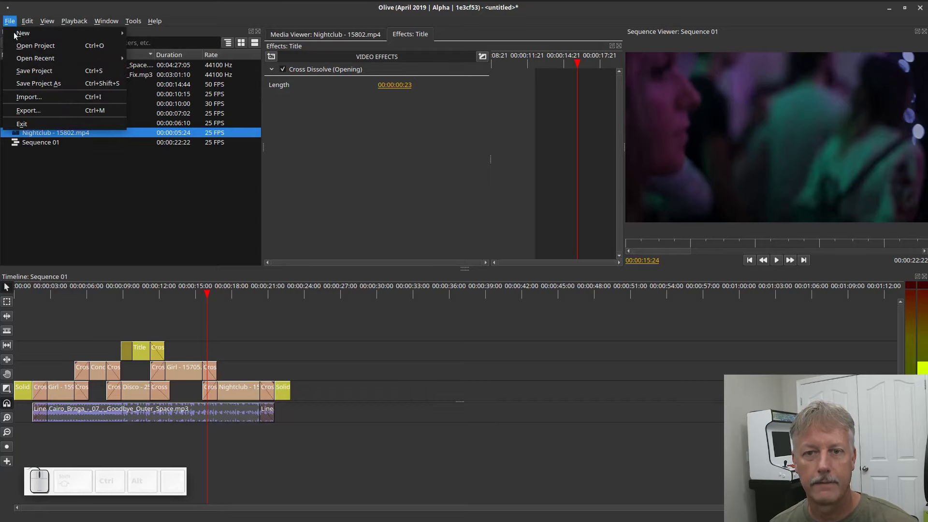
{"action": "left_click", "coordinate": [38, 109]}
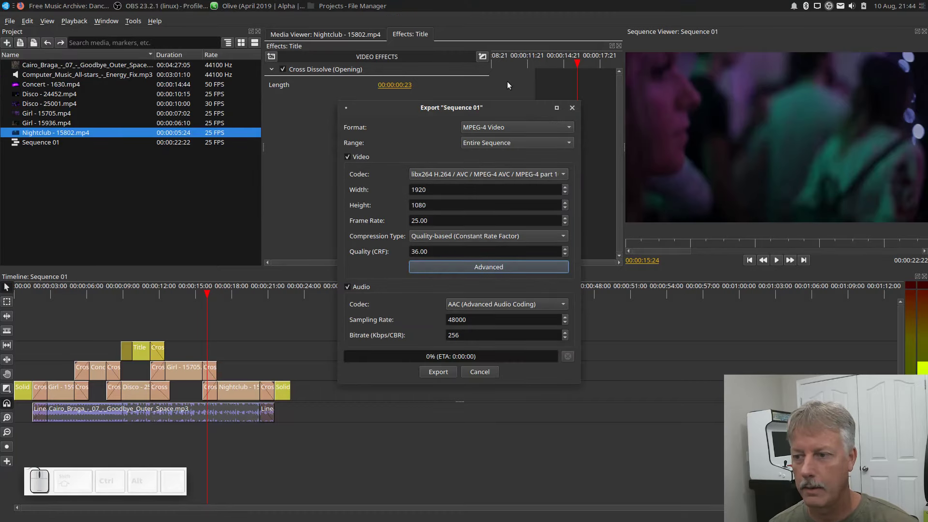
{"action": "left_click", "coordinate": [569, 127]}
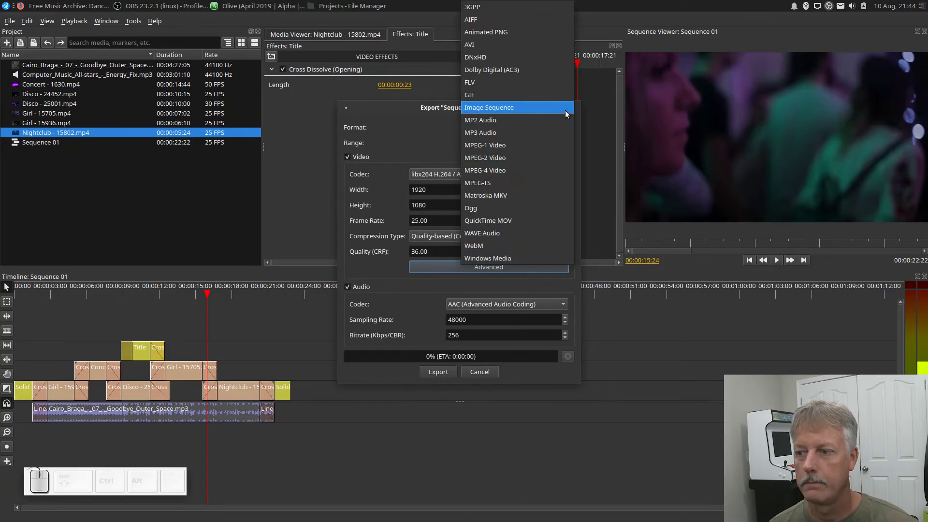
{"action": "left_click", "coordinate": [544, 170]}
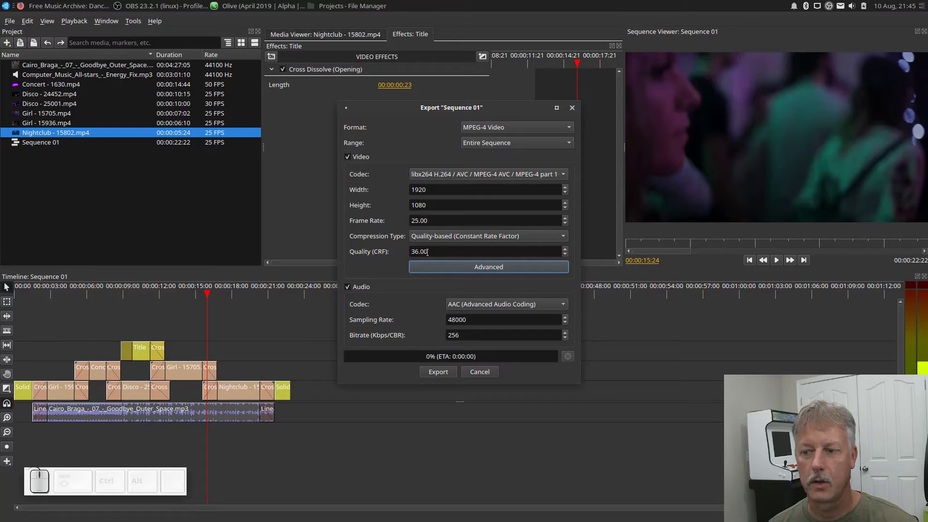
- Set the video export's Quality (CRF) to 15
{"action": "left_click", "coordinate": [410, 253]}
{"action": "left_click_drag", "start_coordinate": [430, 252], "coordinate": [409, 252]}
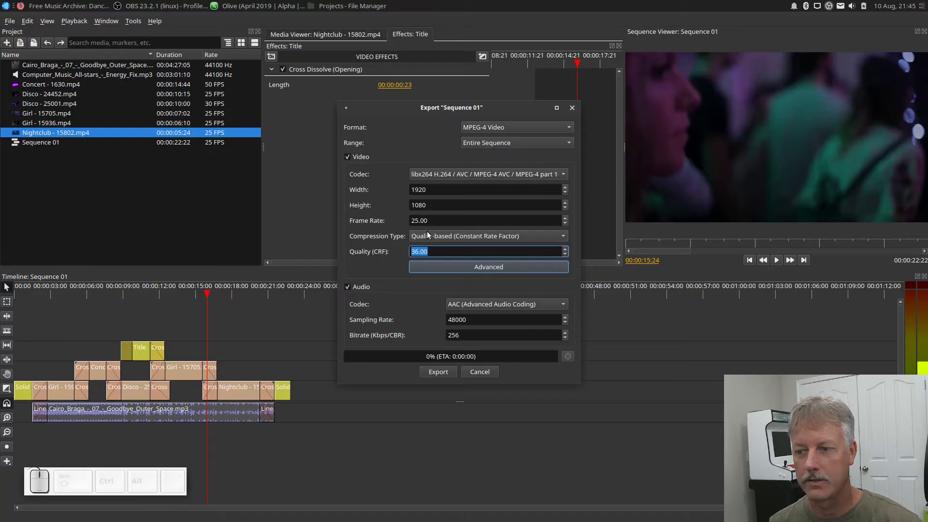
{"action": "mouse_move", "coordinate": [435, 250]}
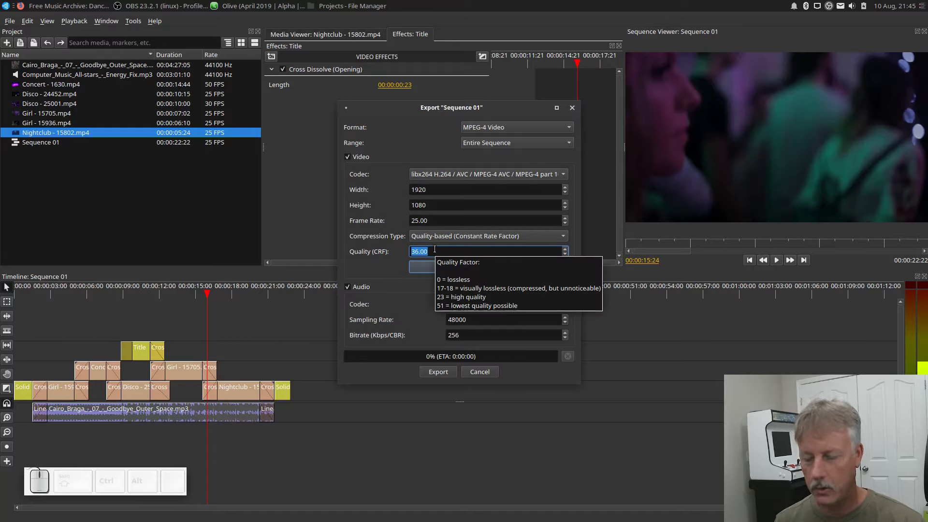
{"action": "type", "text": "15"}
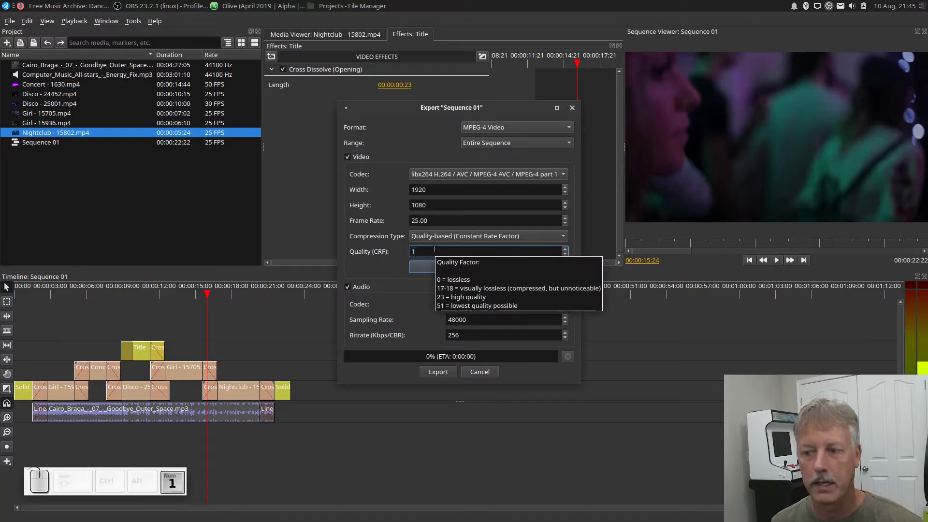
{"action": "left_click", "coordinate": [399, 261]}
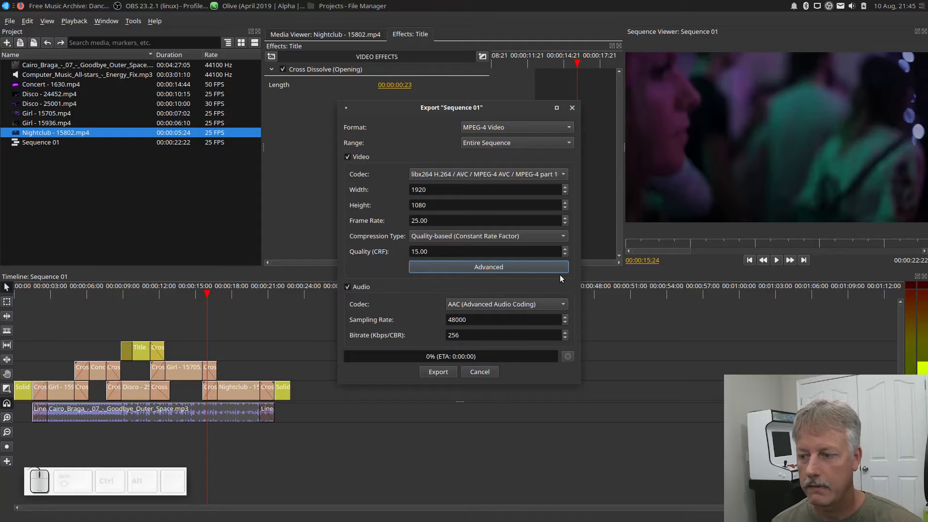
- Export the sequence to the Projects folder as Party2019
{"action": "left_click", "coordinate": [442, 372]}
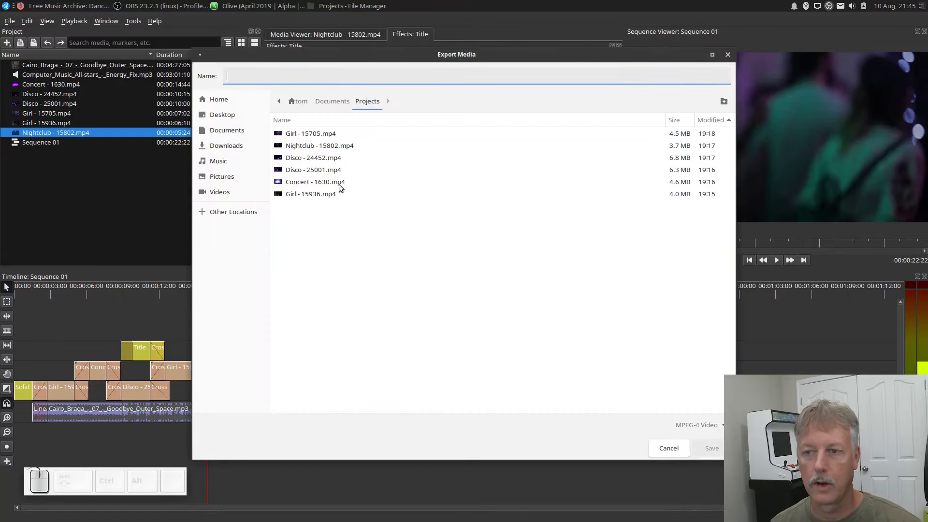
{"action": "left_click", "coordinate": [238, 80]}
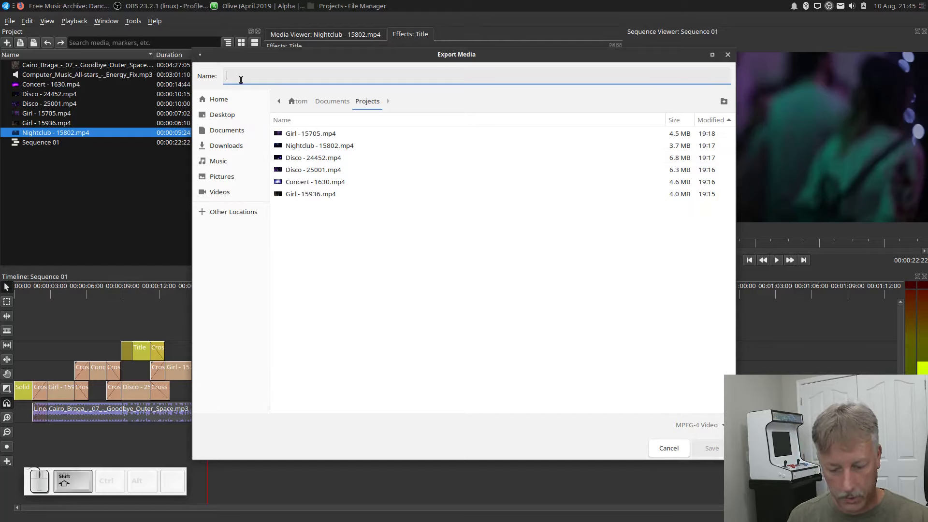
{"action": "type", "text": "P"}
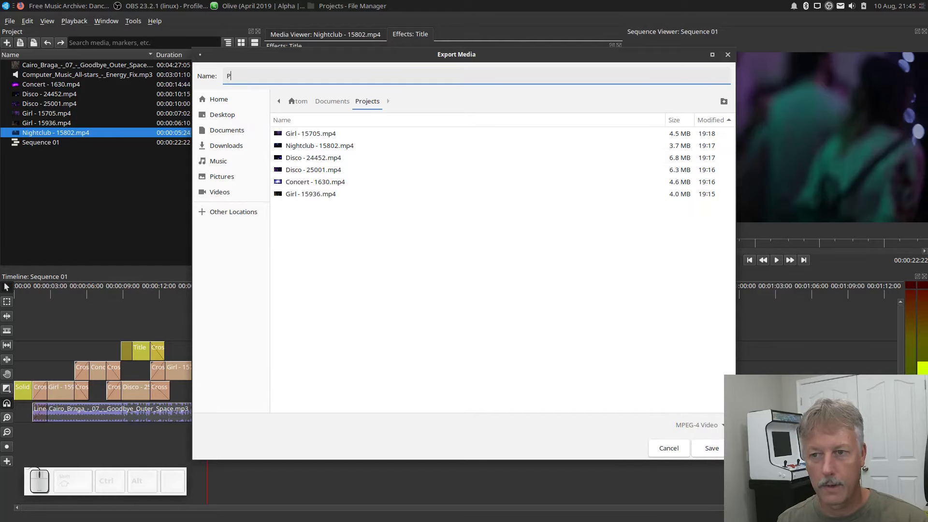
{"action": "type", "text": "art"}
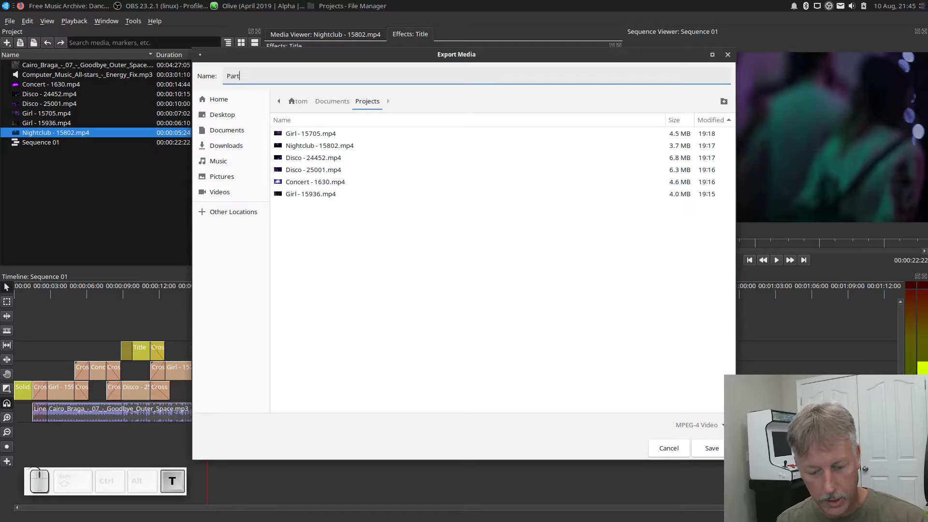
{"action": "type", "text": "y2019"}
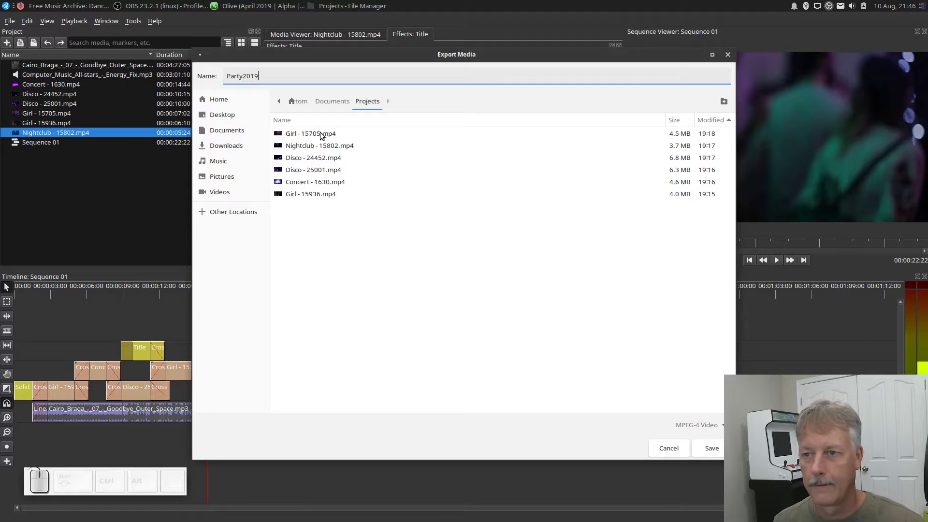
{"action": "left_click", "coordinate": [718, 448]}
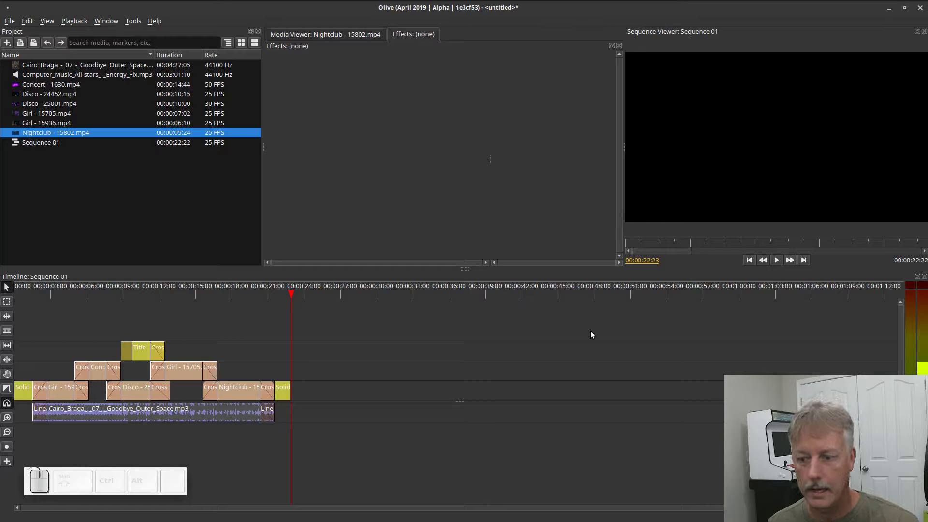
- Switch to the Projects folder in File Manager, play Party2019.mp4 to check the export, and close the player
{"action": "mouse_move", "coordinate": [242, 2]}
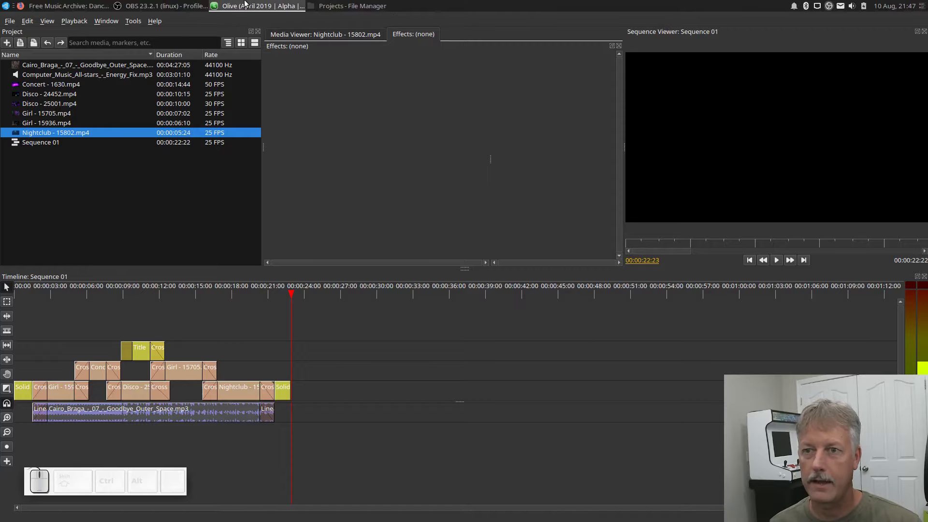
{"action": "left_click", "coordinate": [344, 5]}
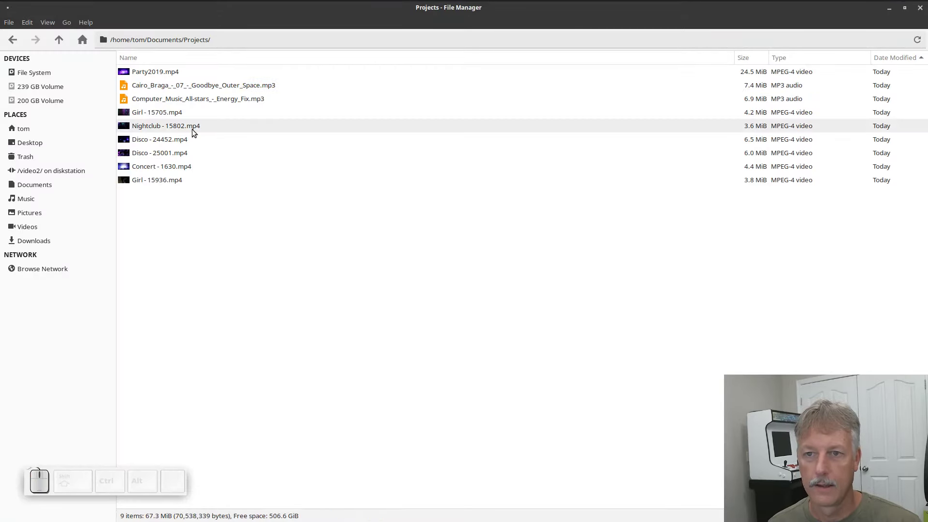
{"action": "double_click", "coordinate": [164, 71]}
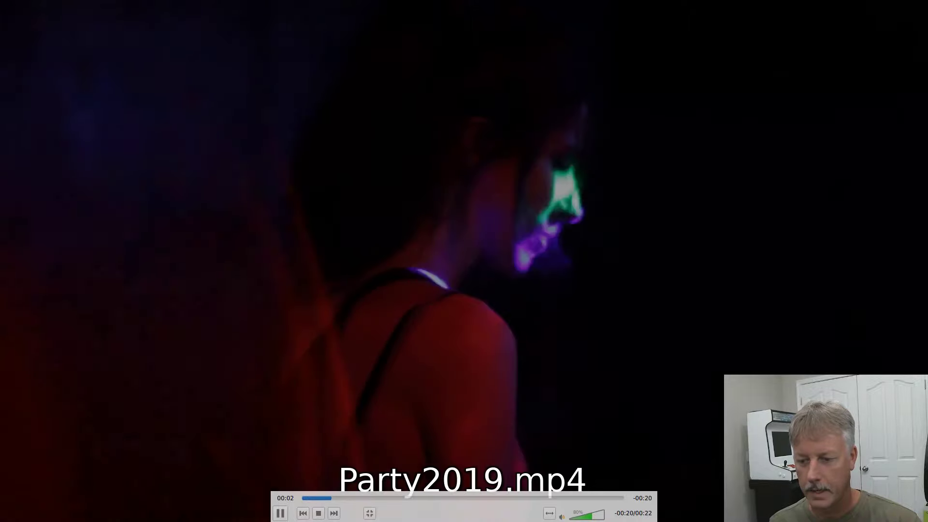
{"action": "key", "text": "Escape"}
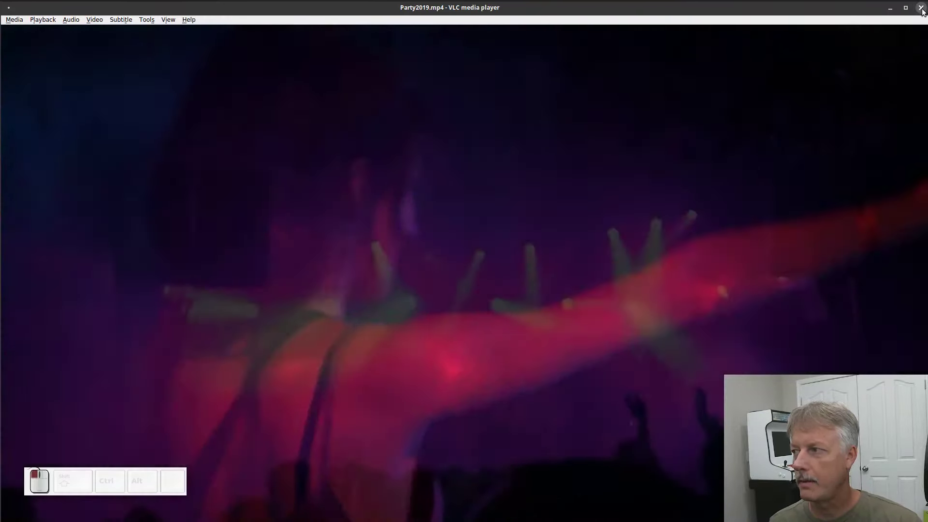
{"action": "left_click", "coordinate": [921, 7]}
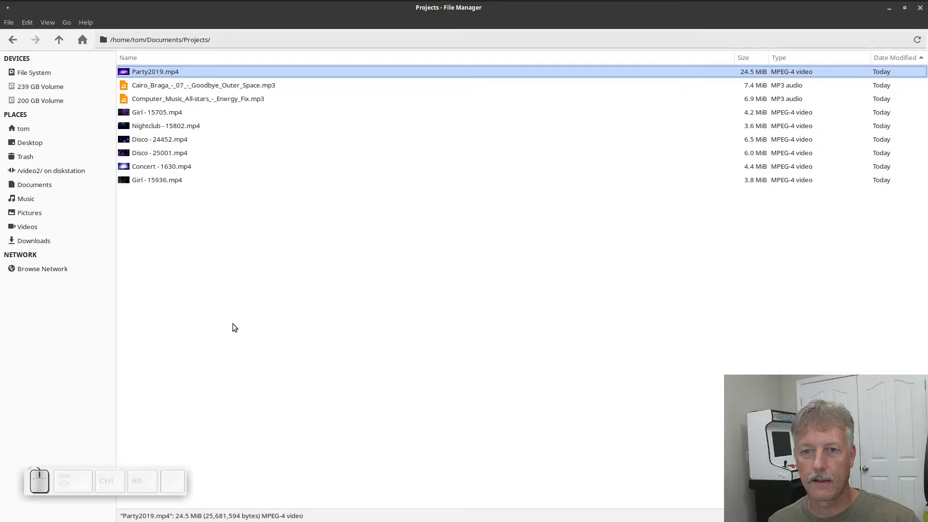